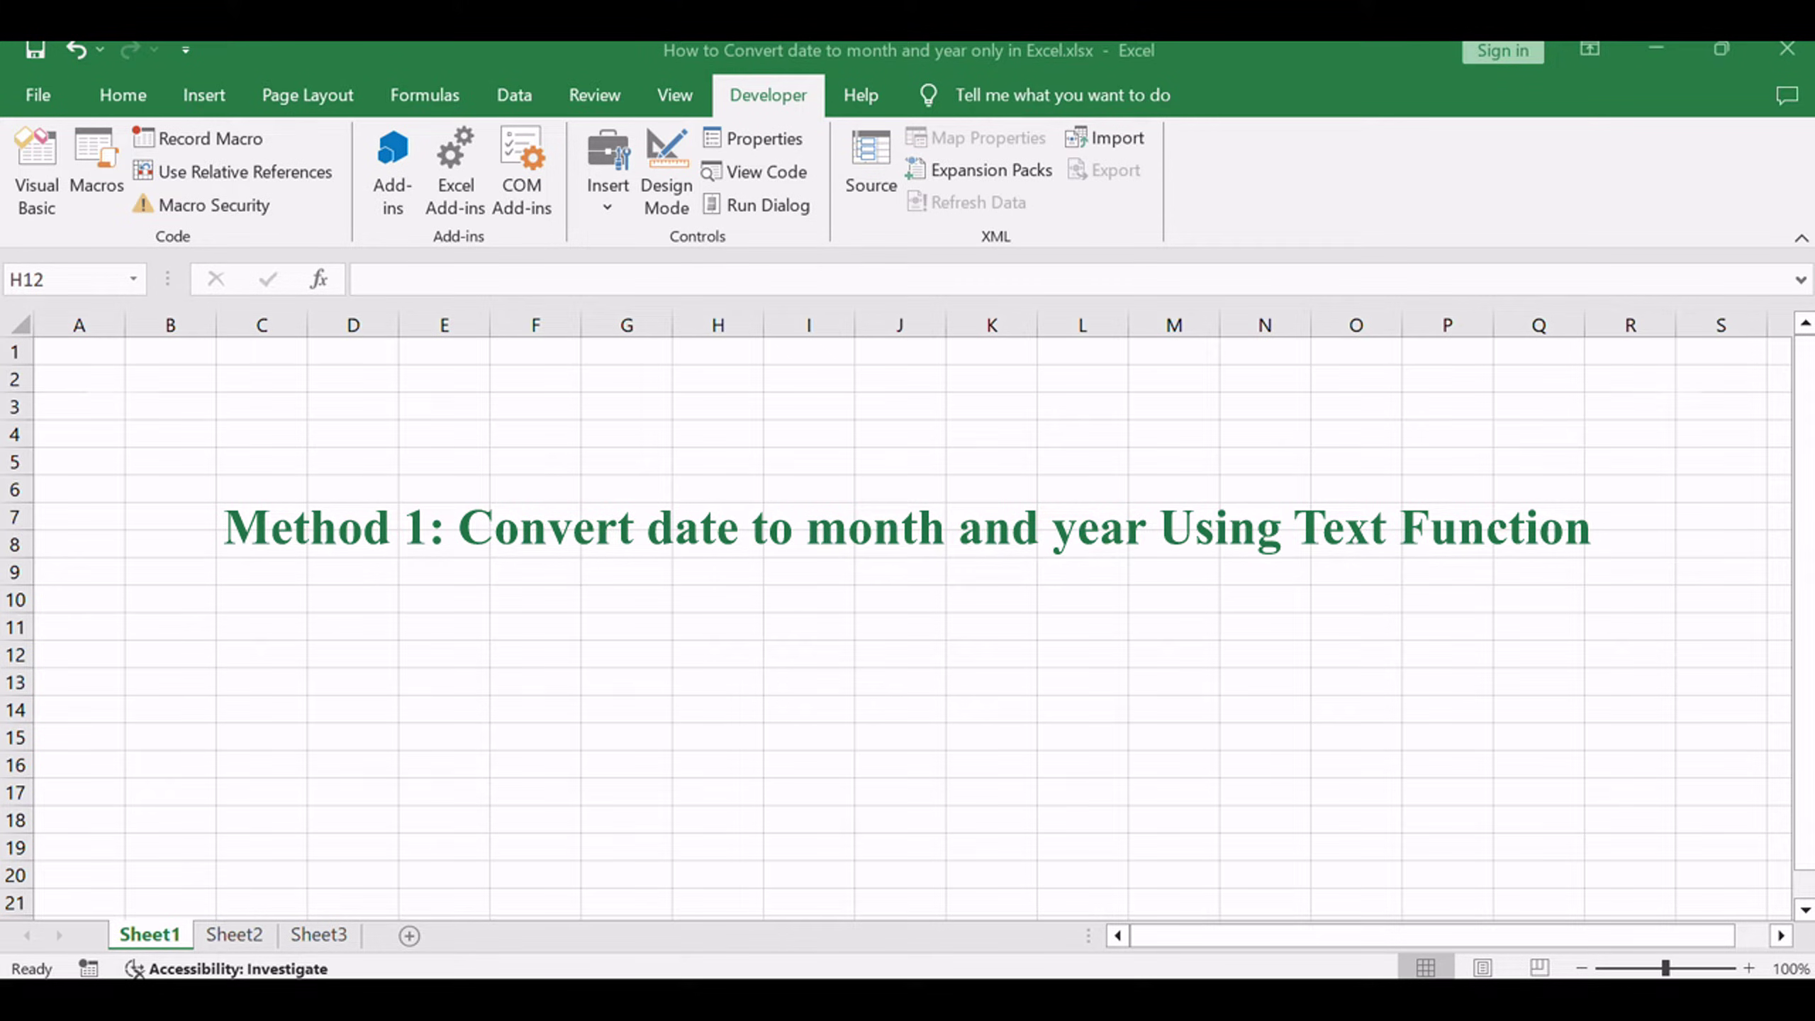
Step: Open Sheet2 and review the Method 1 TEXT formula in the notes text box
{"action": "left_click", "coordinate": [353, 709]}
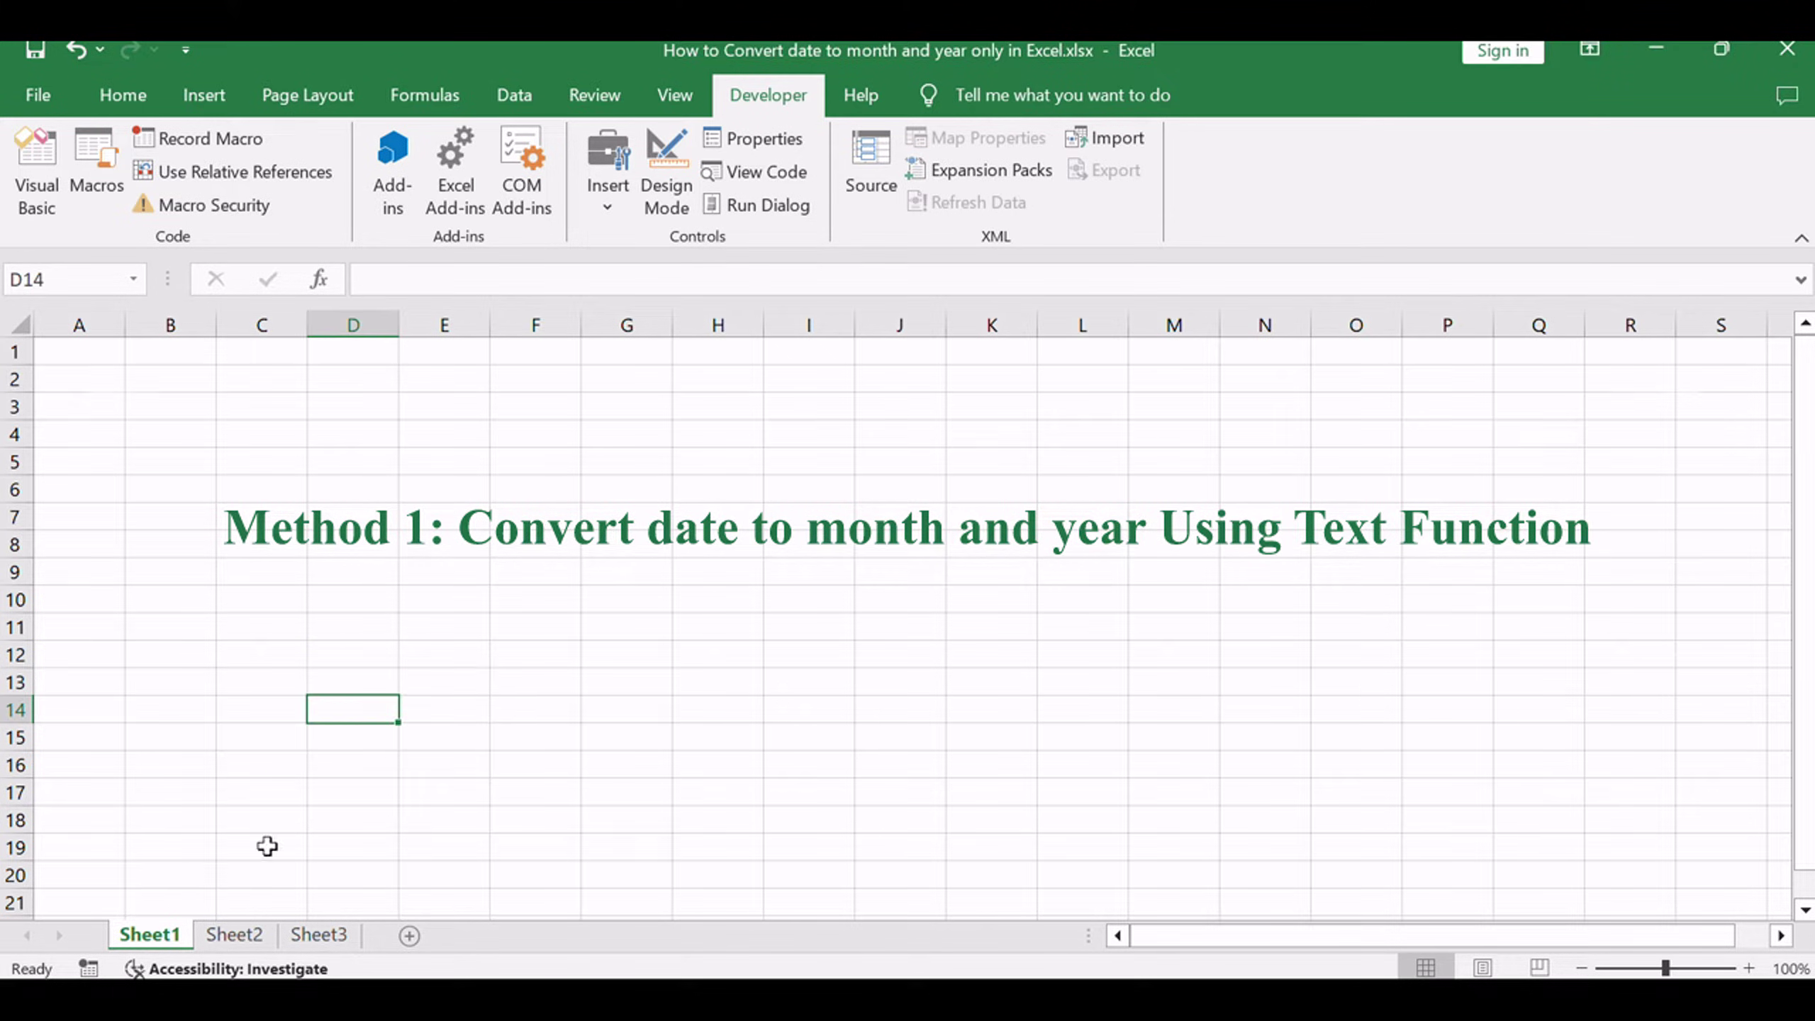
{"action": "left_click", "coordinate": [240, 933]}
{"action": "left_click", "coordinate": [1195, 485]}
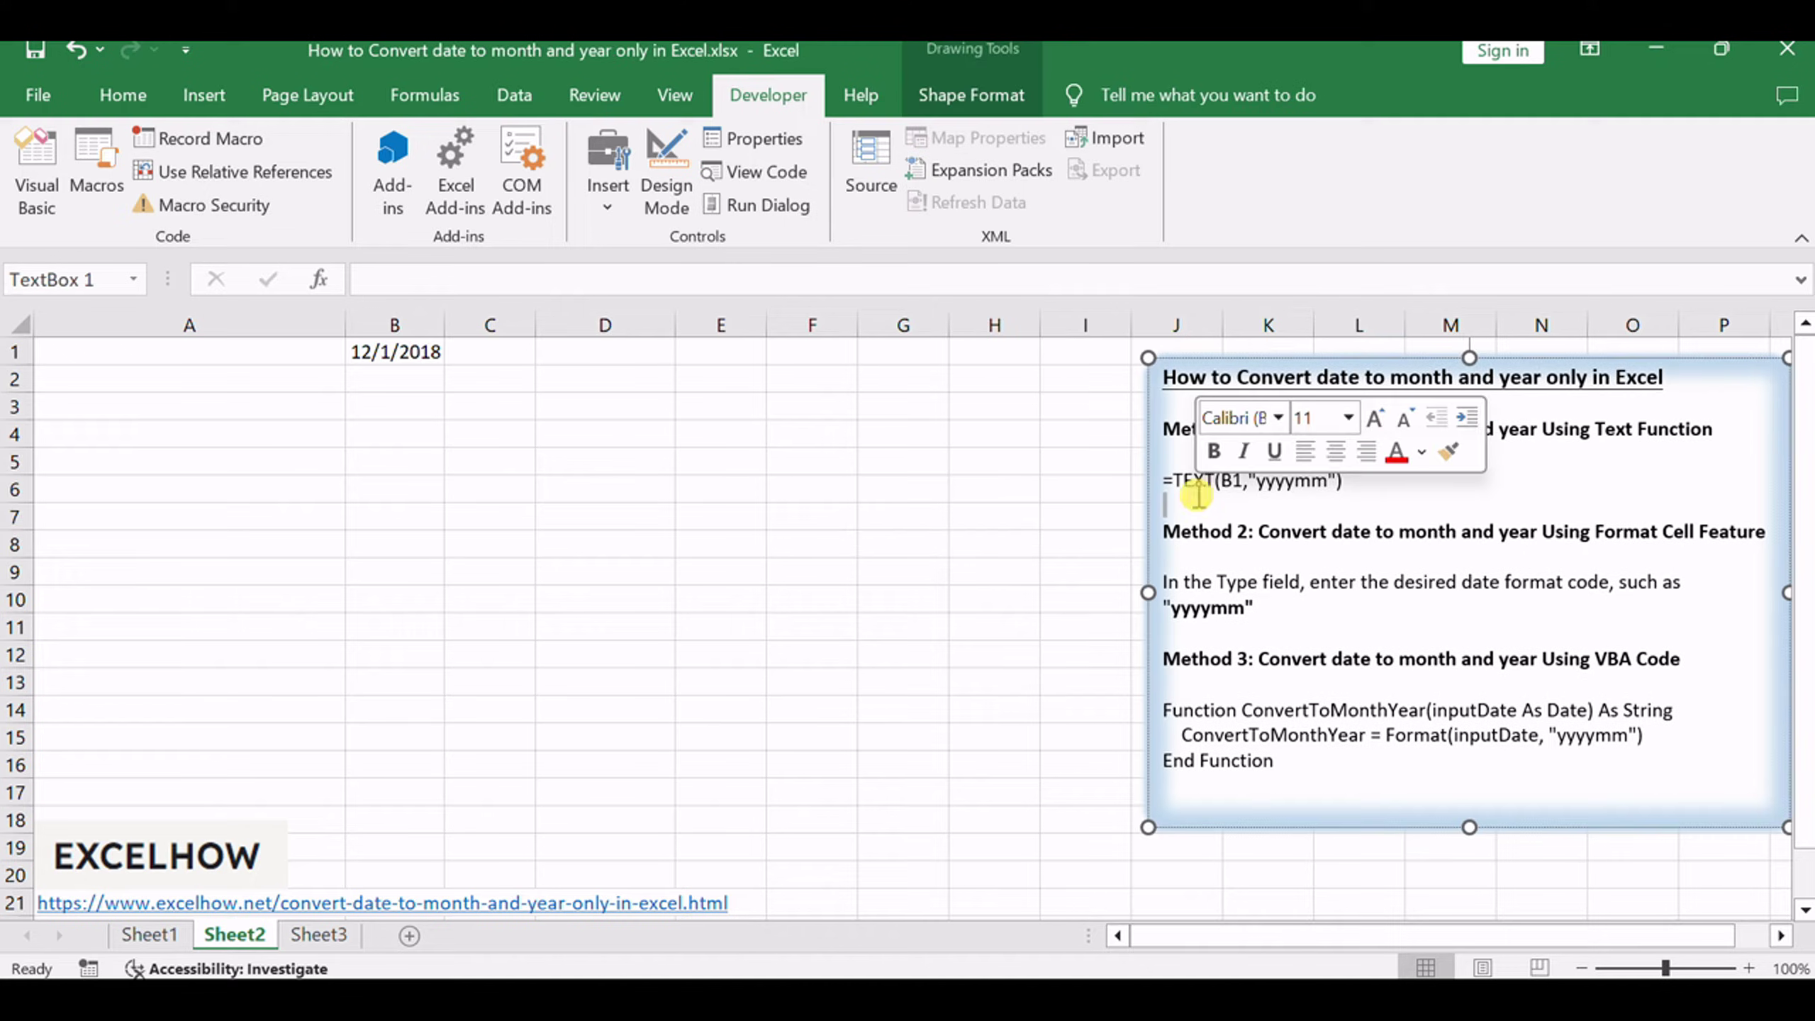
{"action": "double_click", "coordinate": [1195, 483]}
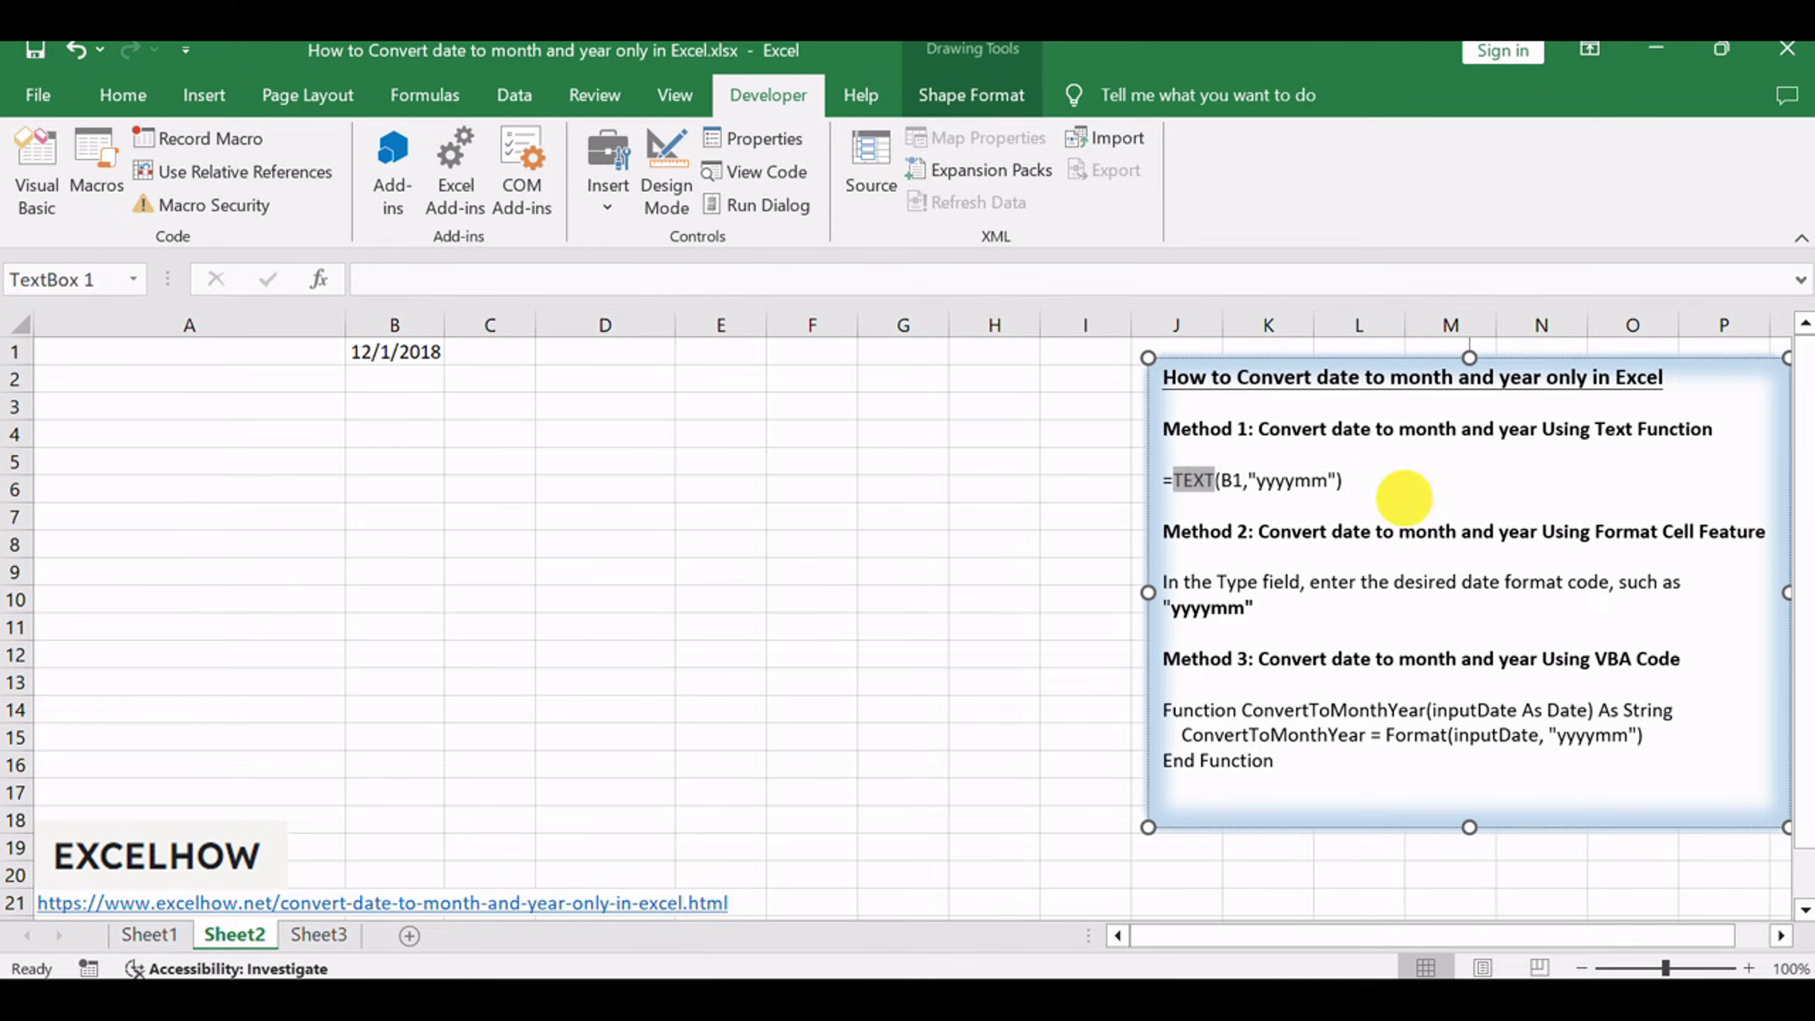
{"action": "left_click", "coordinate": [1406, 472]}
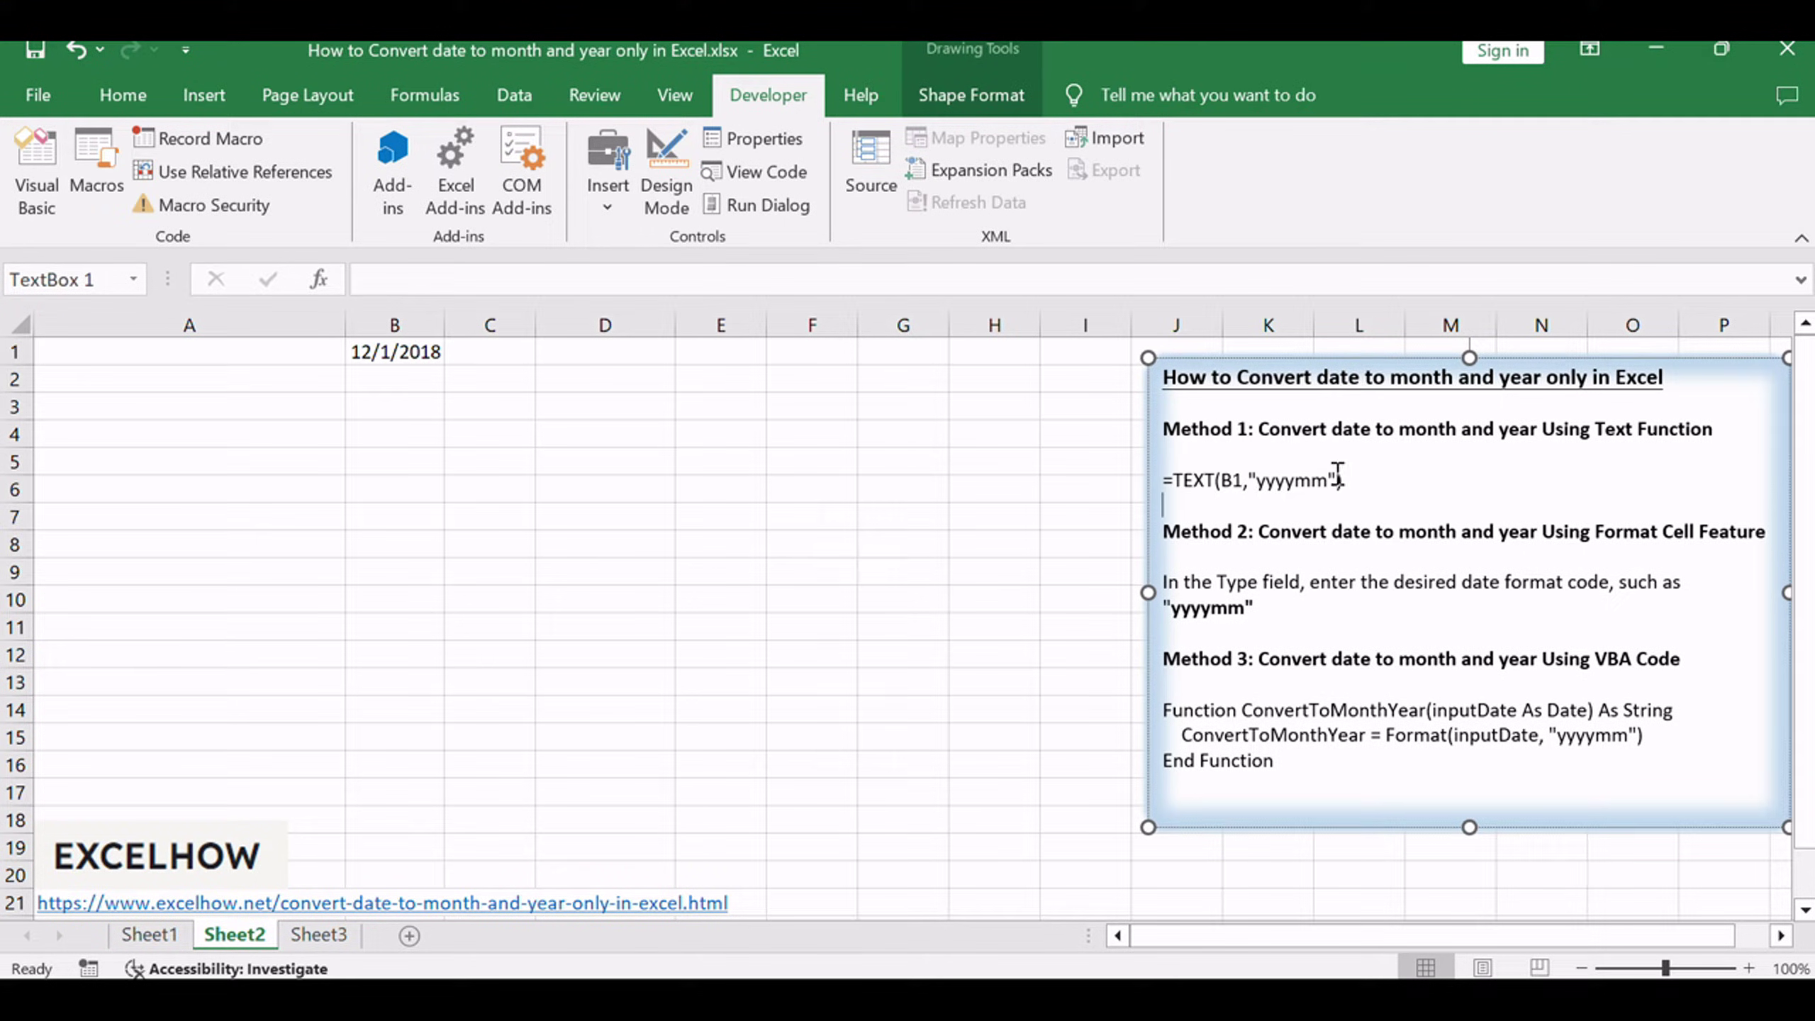
{"action": "left_click", "coordinate": [304, 525]}
{"action": "left_click", "coordinate": [1202, 509]}
{"action": "double_click", "coordinate": [1195, 479]}
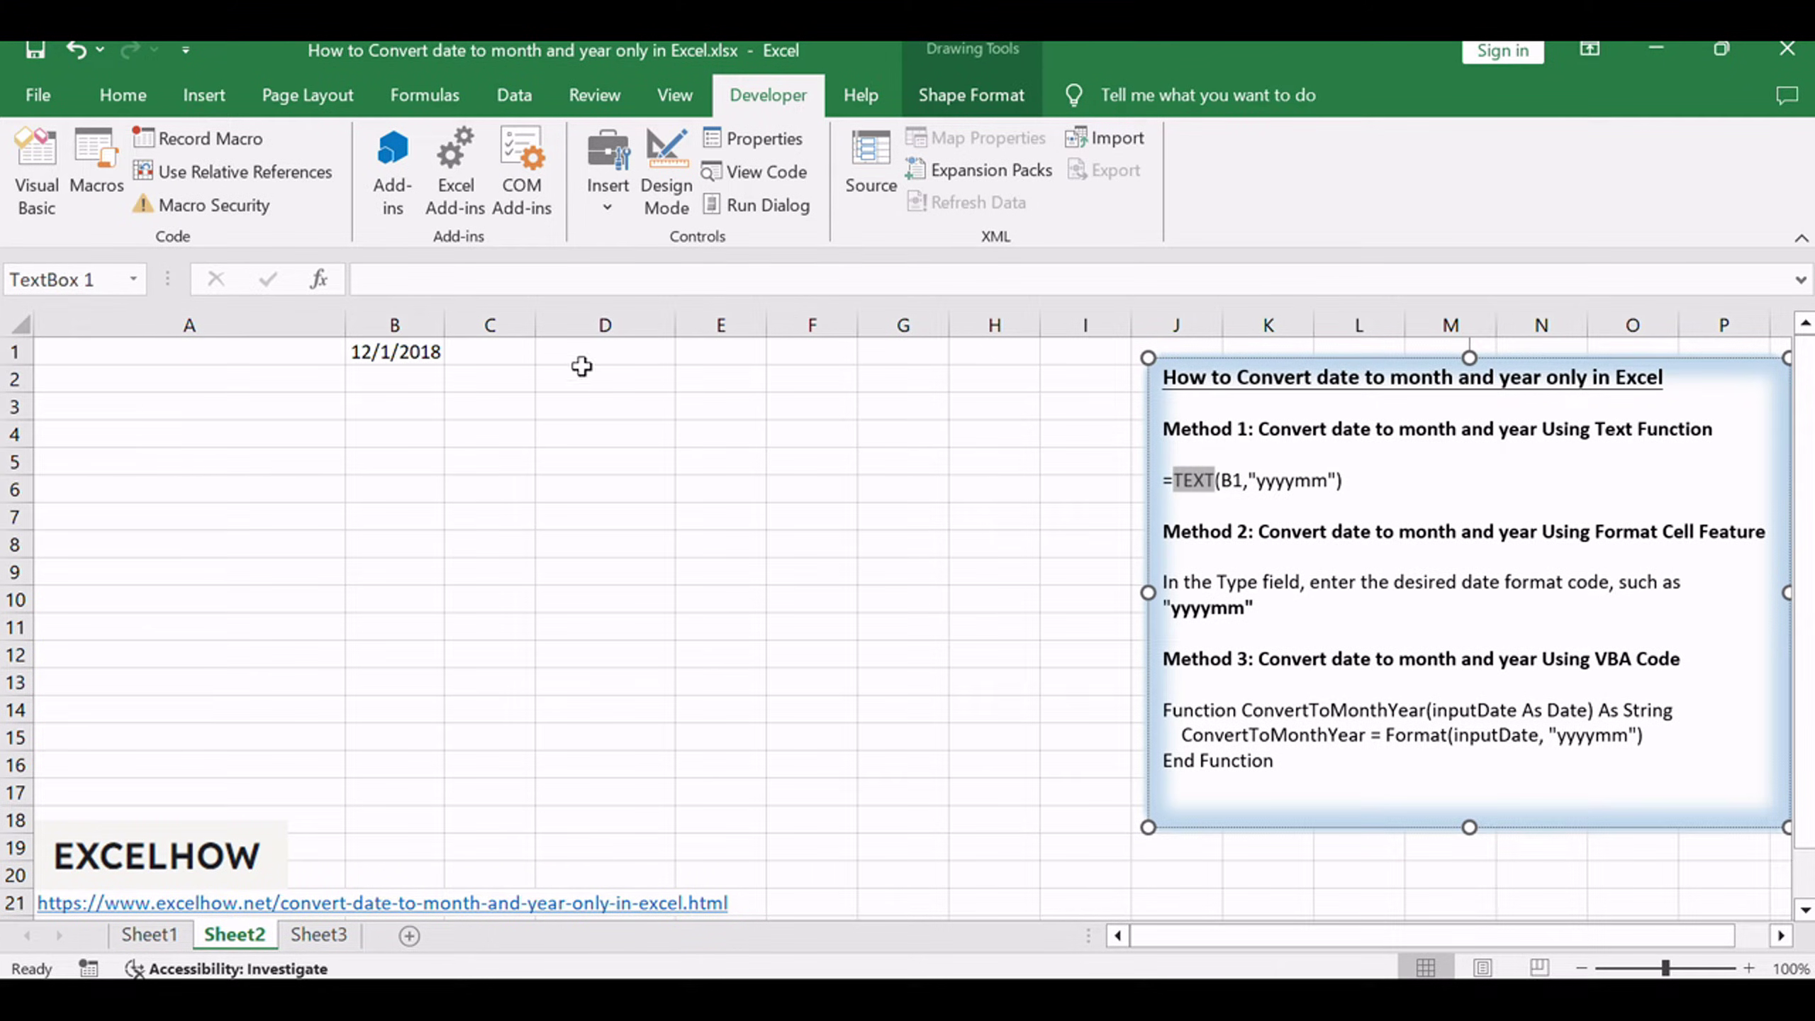
{"action": "left_click", "coordinate": [599, 351]}
{"action": "type", "text": "=Text"}
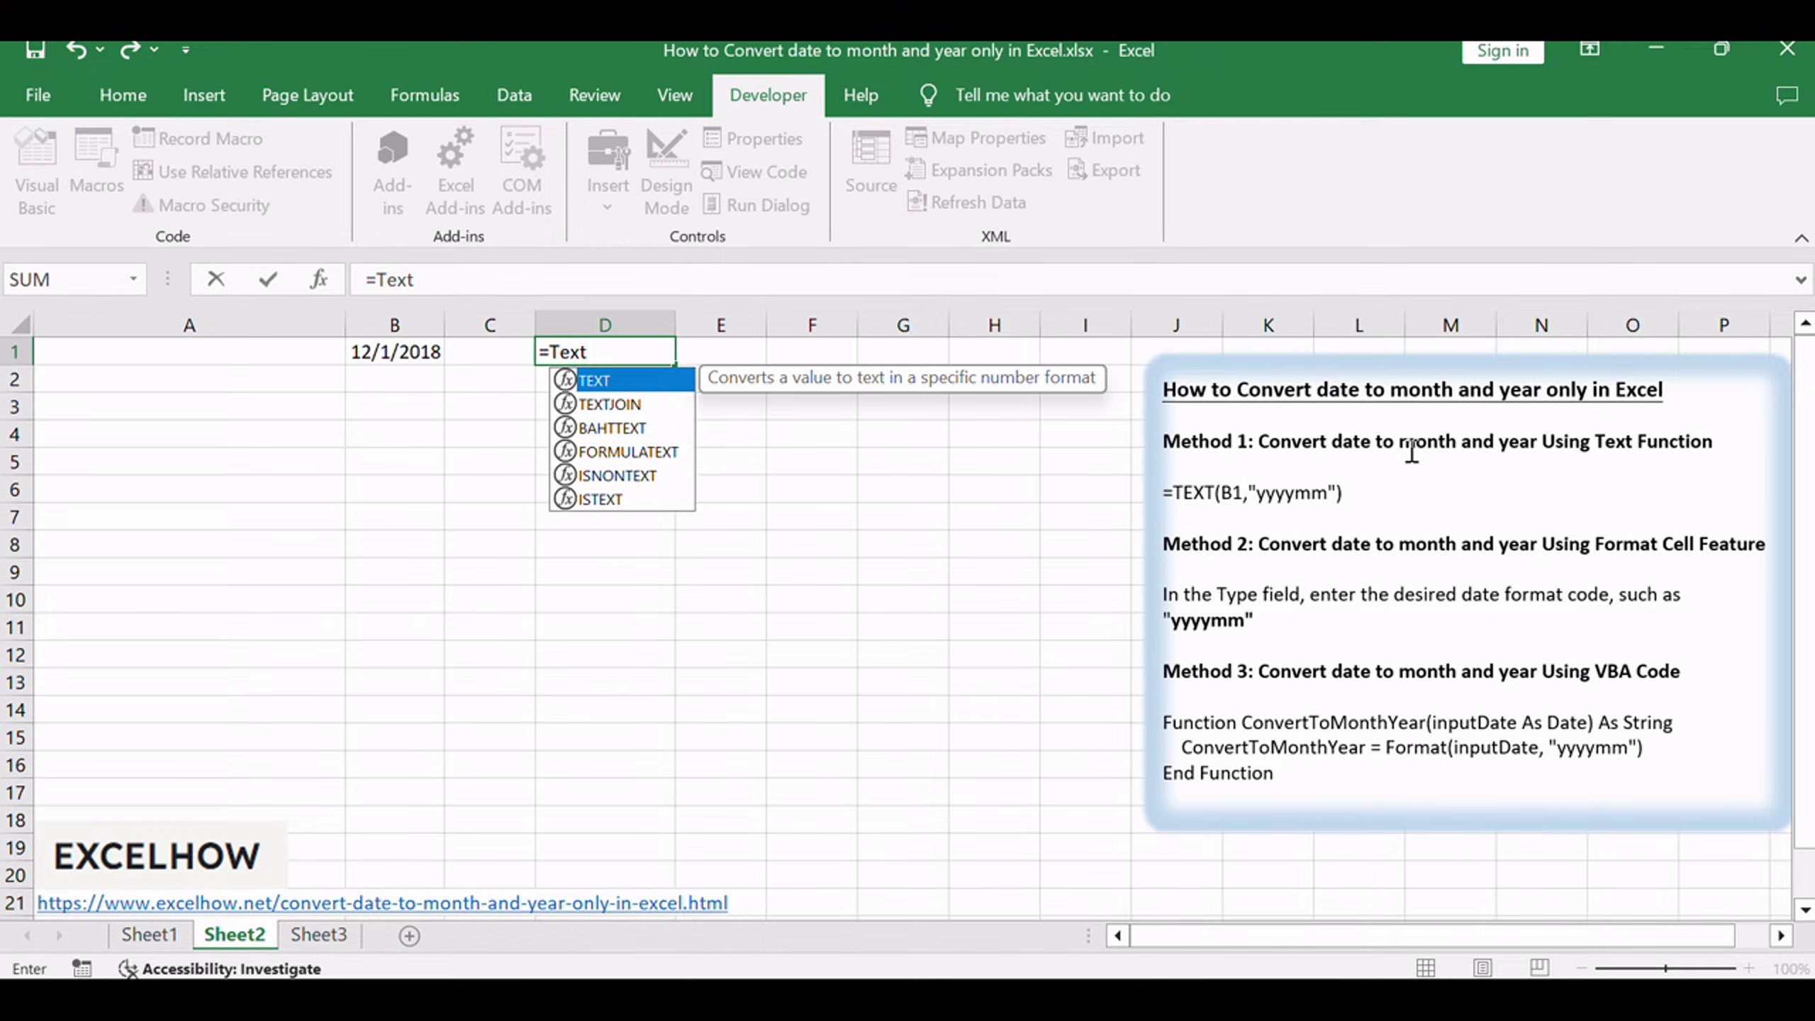
{"action": "left_click", "coordinate": [1421, 500]}
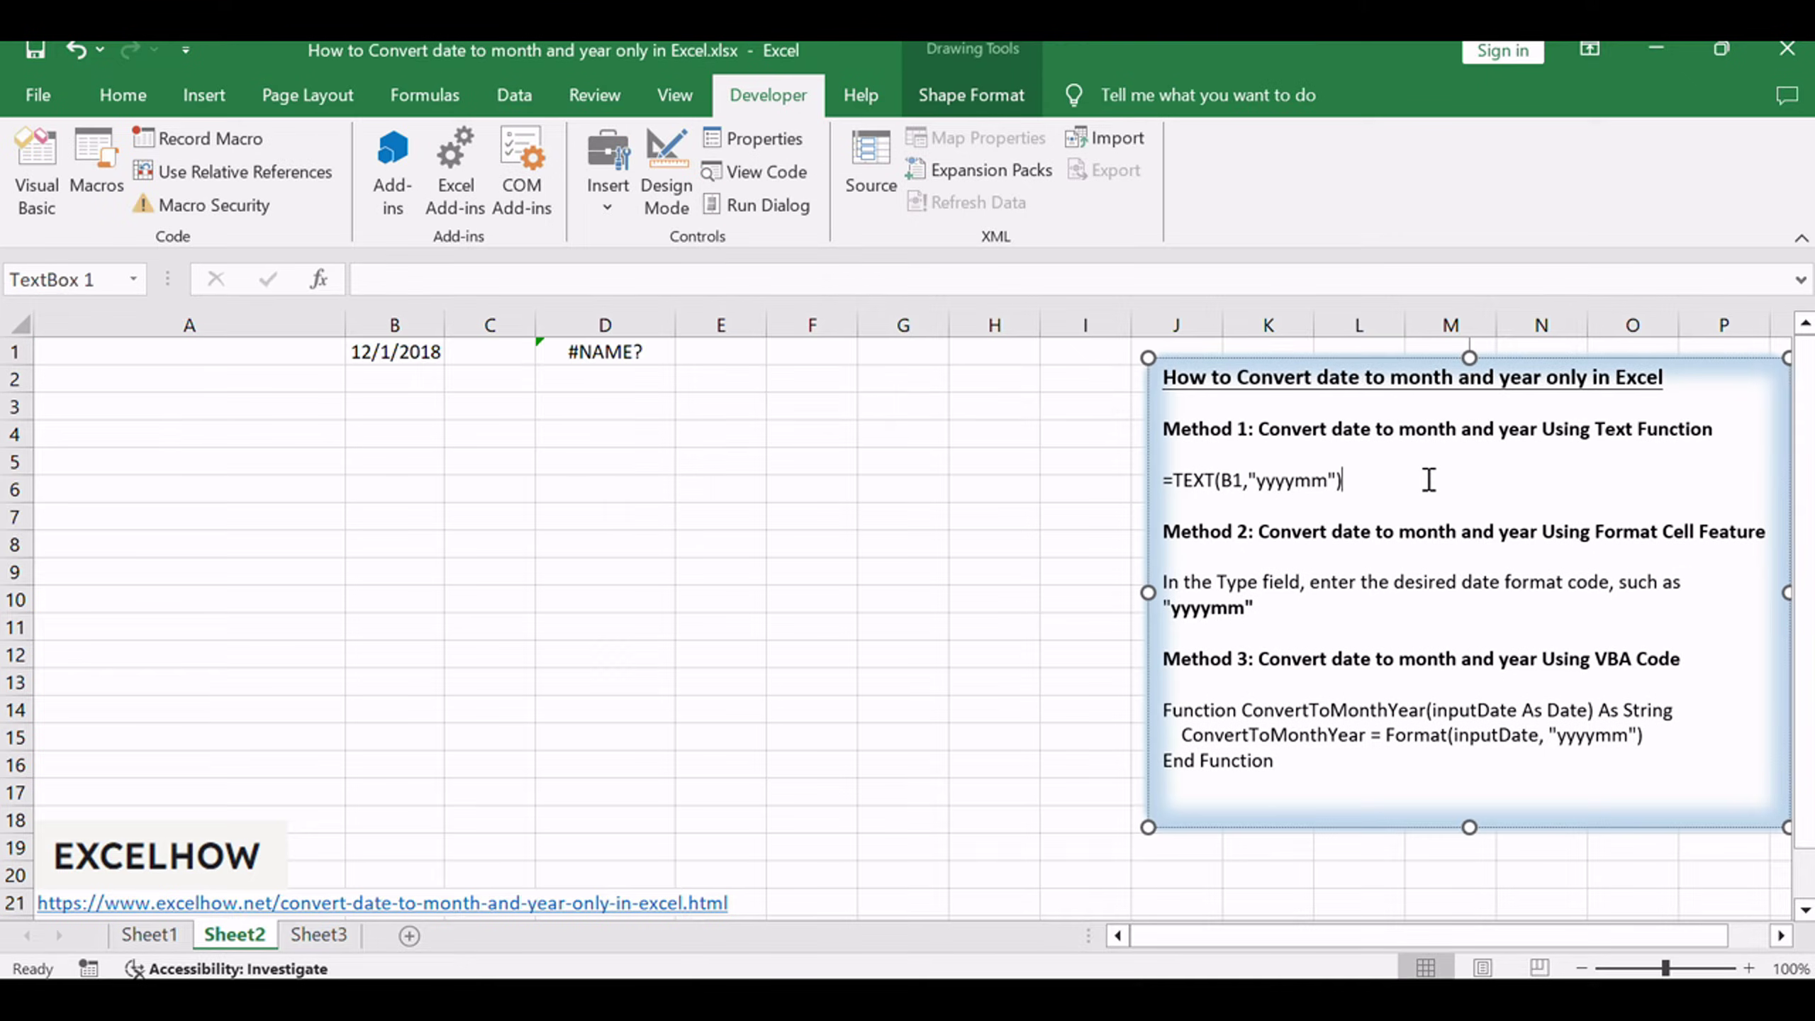
Step: Examine the "yyyymm" format code in the Method 1 formula and the source date in cell B1
{"action": "left_click", "coordinate": [1263, 487]}
{"action": "double_click", "coordinate": [1263, 487]}
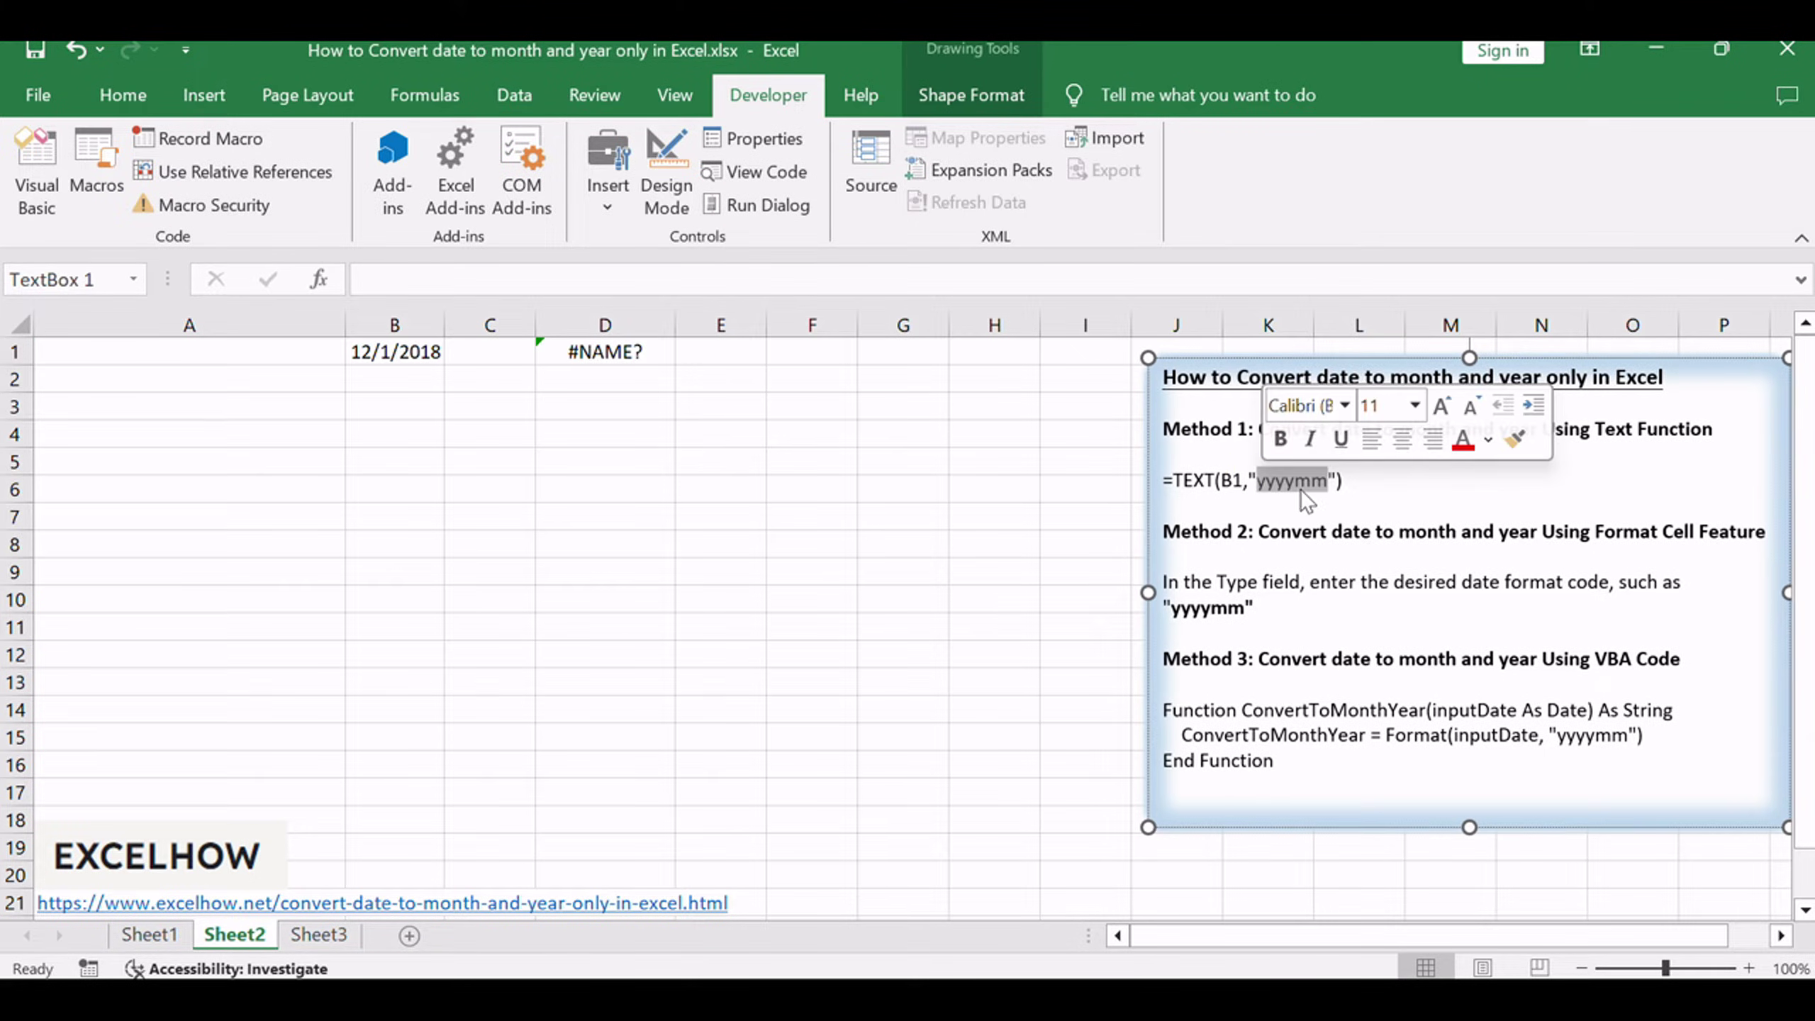
{"action": "left_click", "coordinate": [1392, 472]}
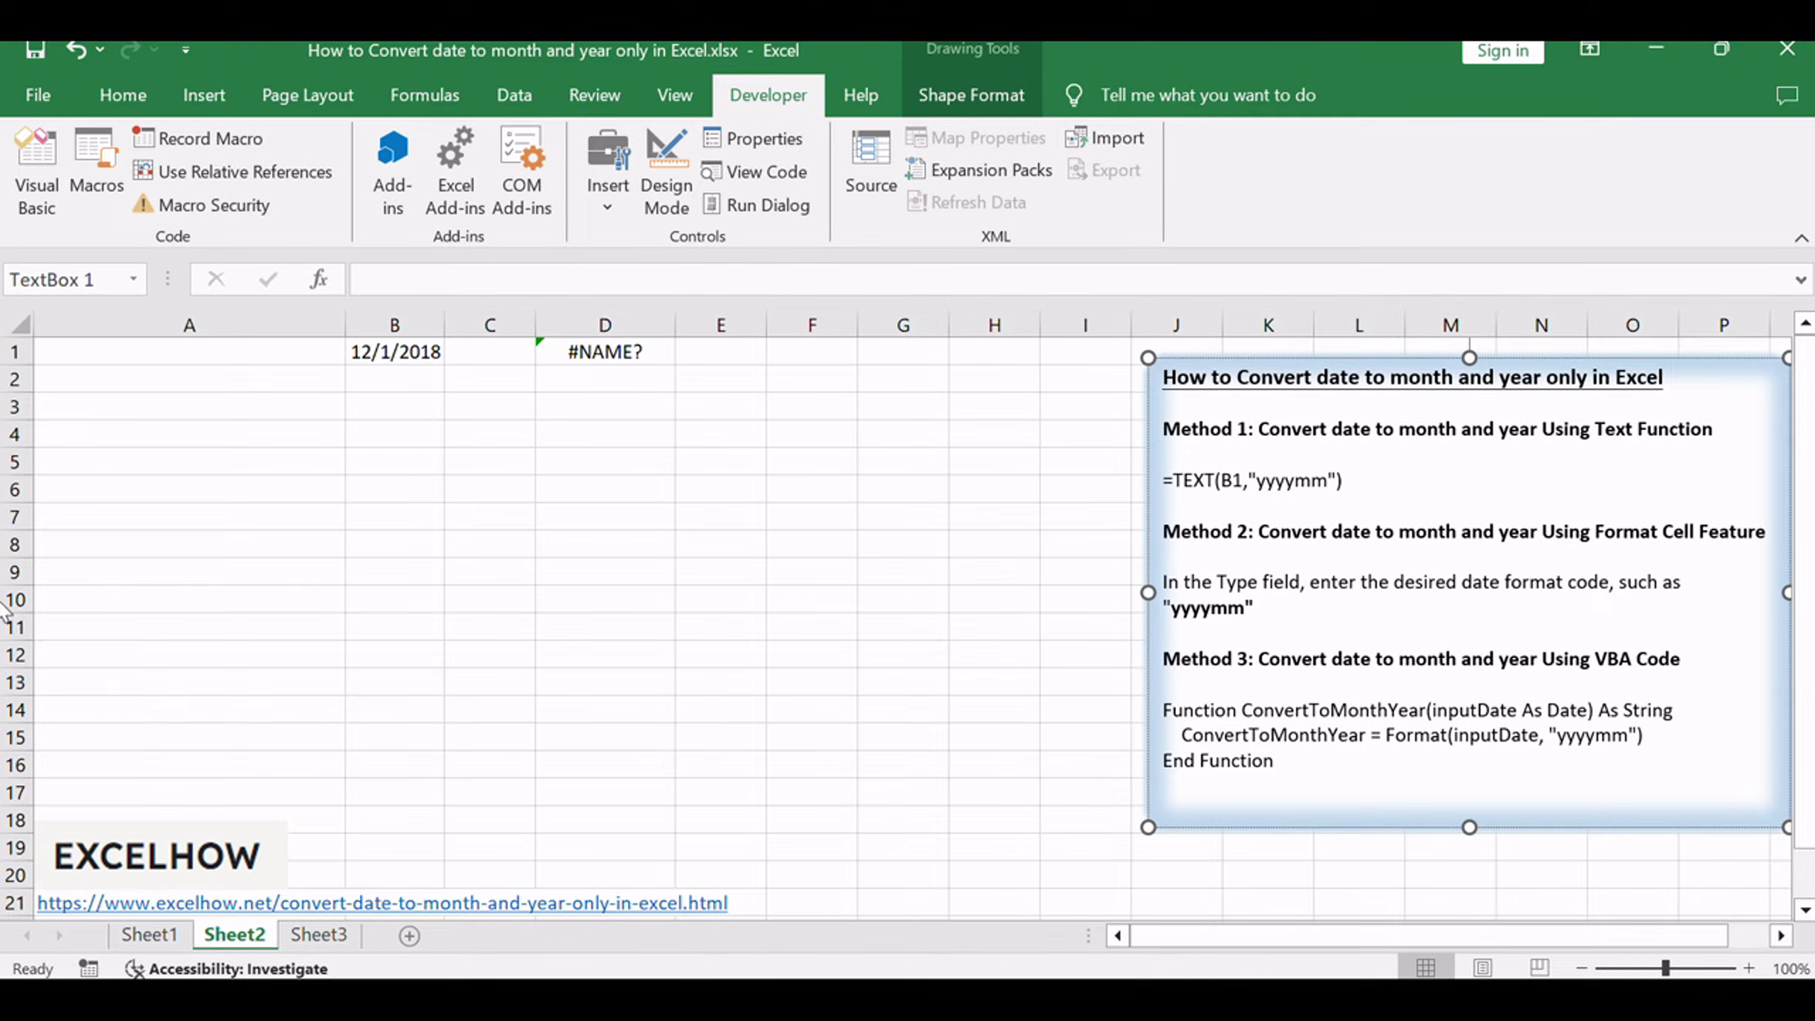
{"action": "left_click", "coordinate": [493, 464]}
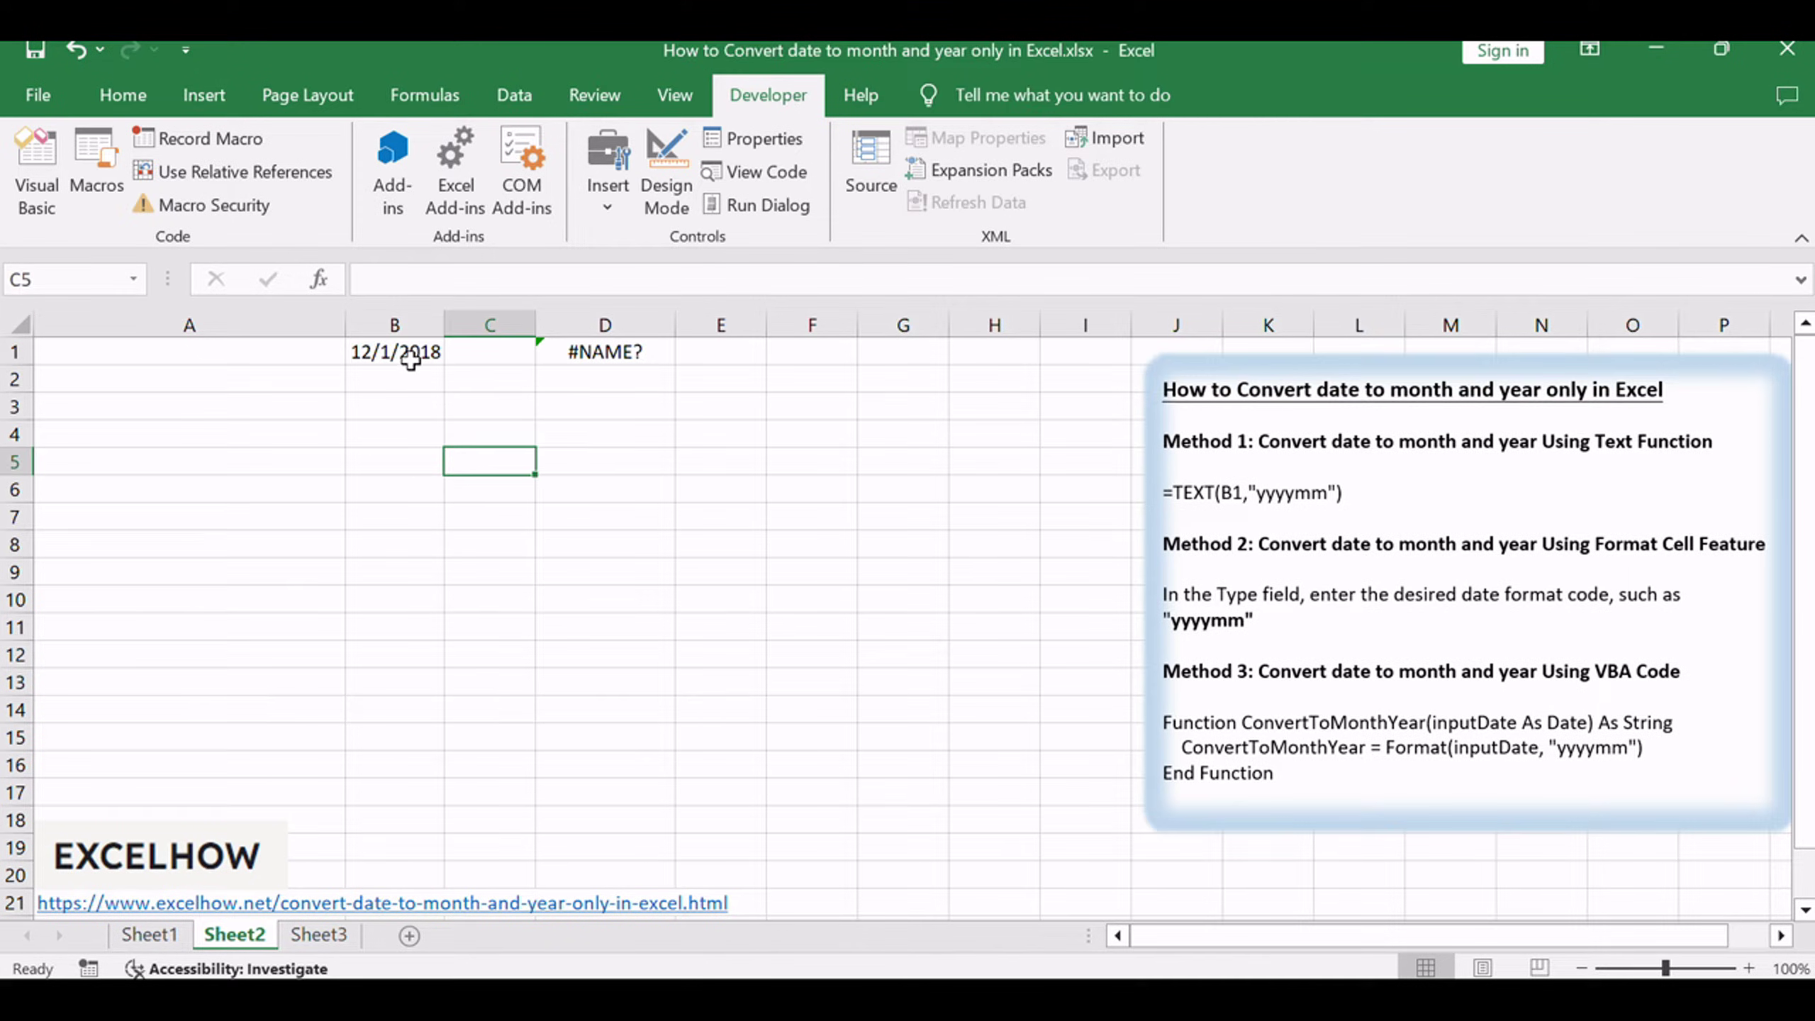
{"action": "left_click", "coordinate": [414, 333]}
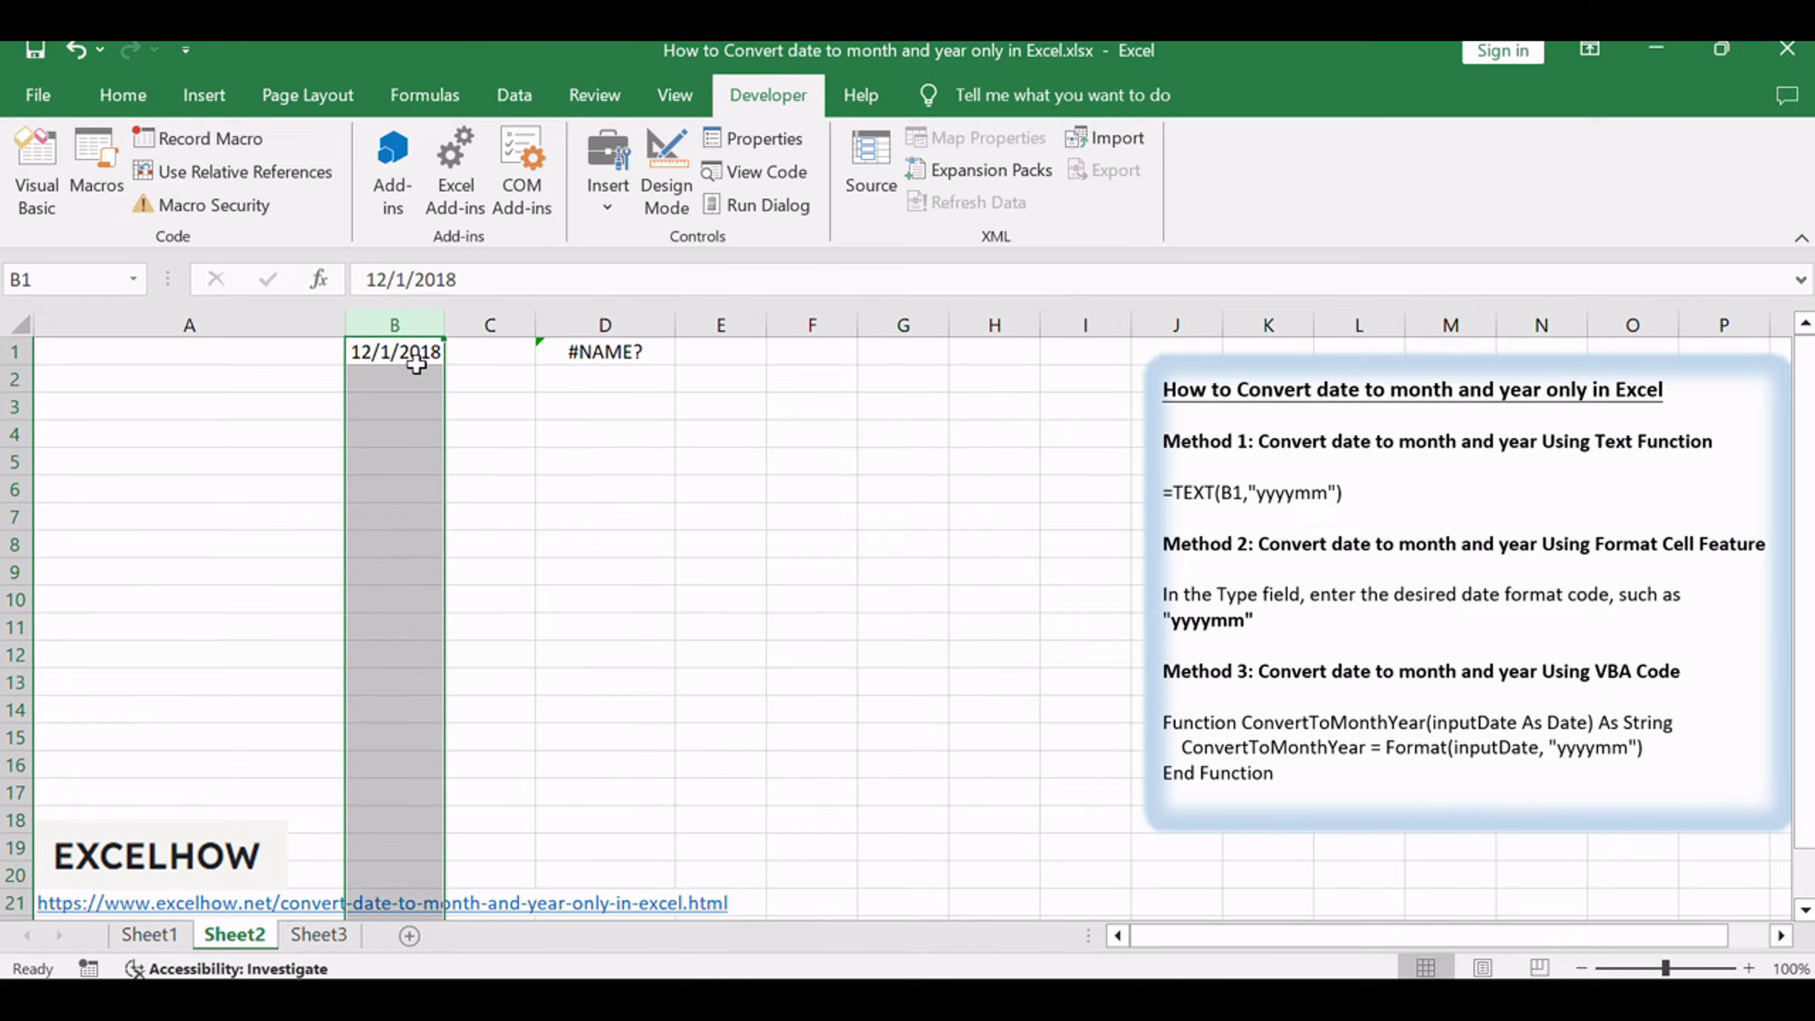
{"action": "left_click", "coordinate": [416, 354]}
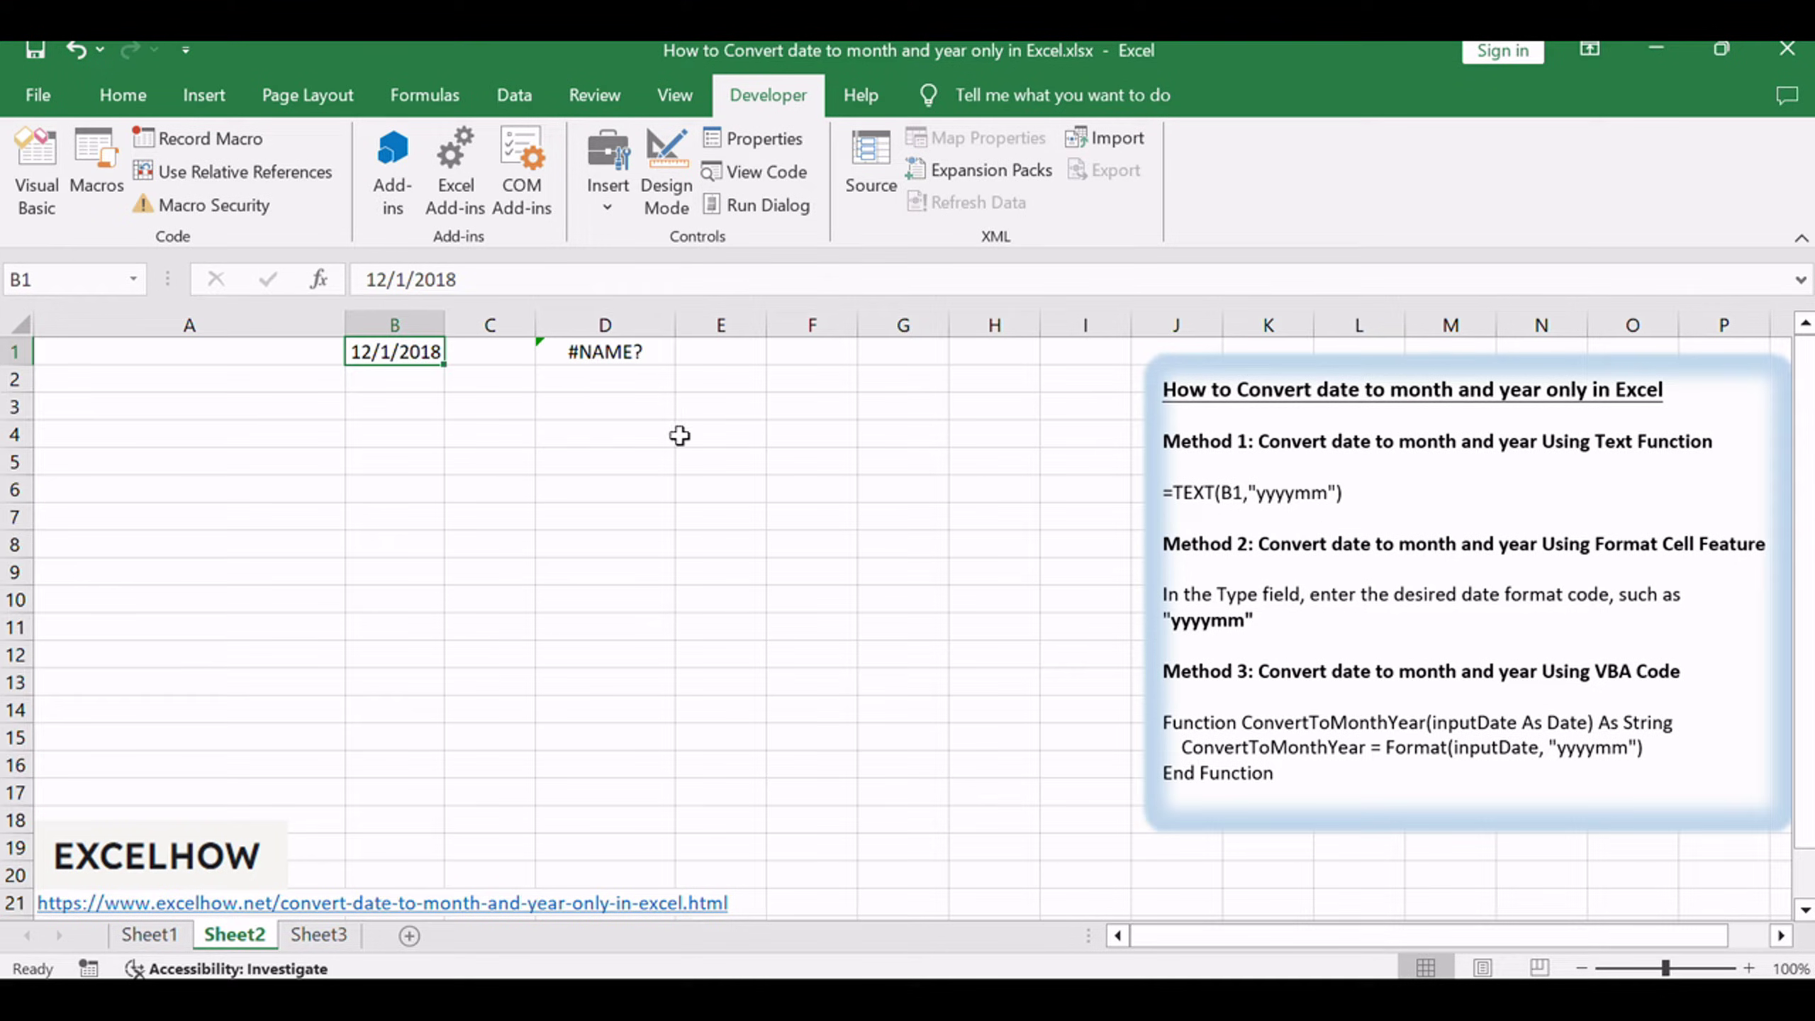
{"action": "left_click", "coordinate": [863, 522]}
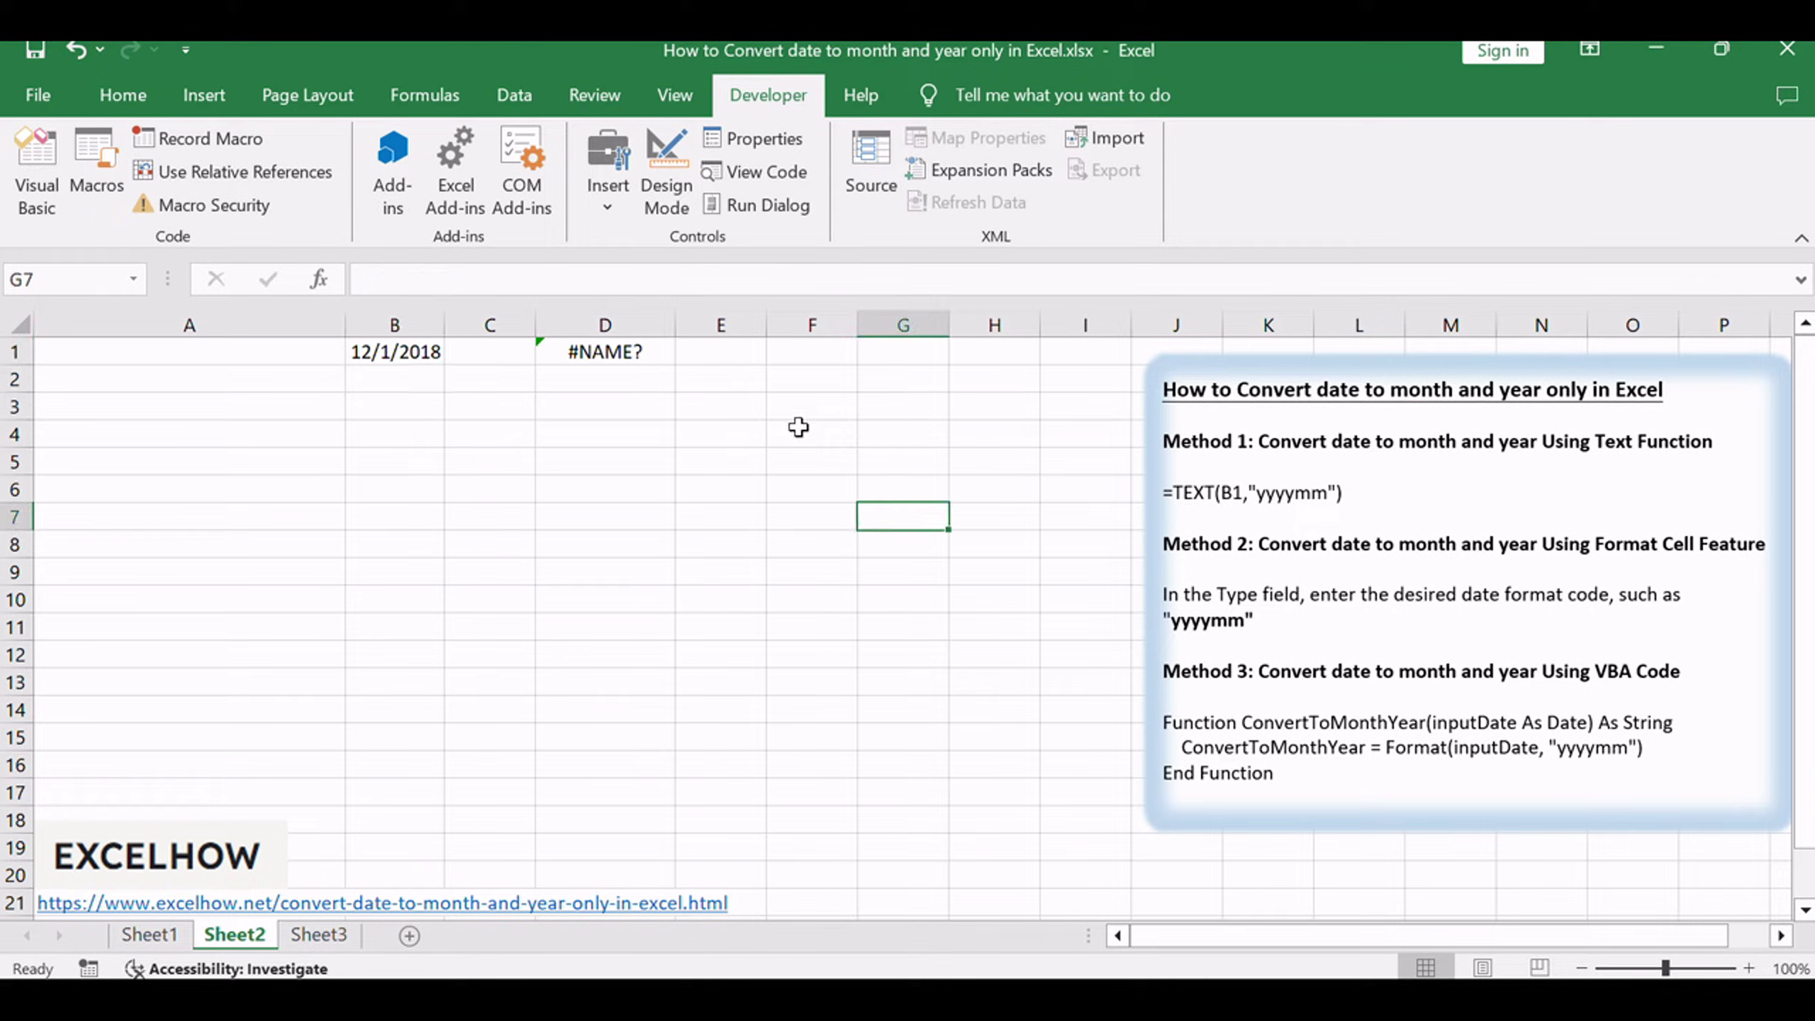
Step: Enter the formula =TEXT(B1,"yyyymm") in cell D1 and check its result
{"action": "left_click", "coordinate": [635, 350]}
{"action": "type", "text": "=Text"}
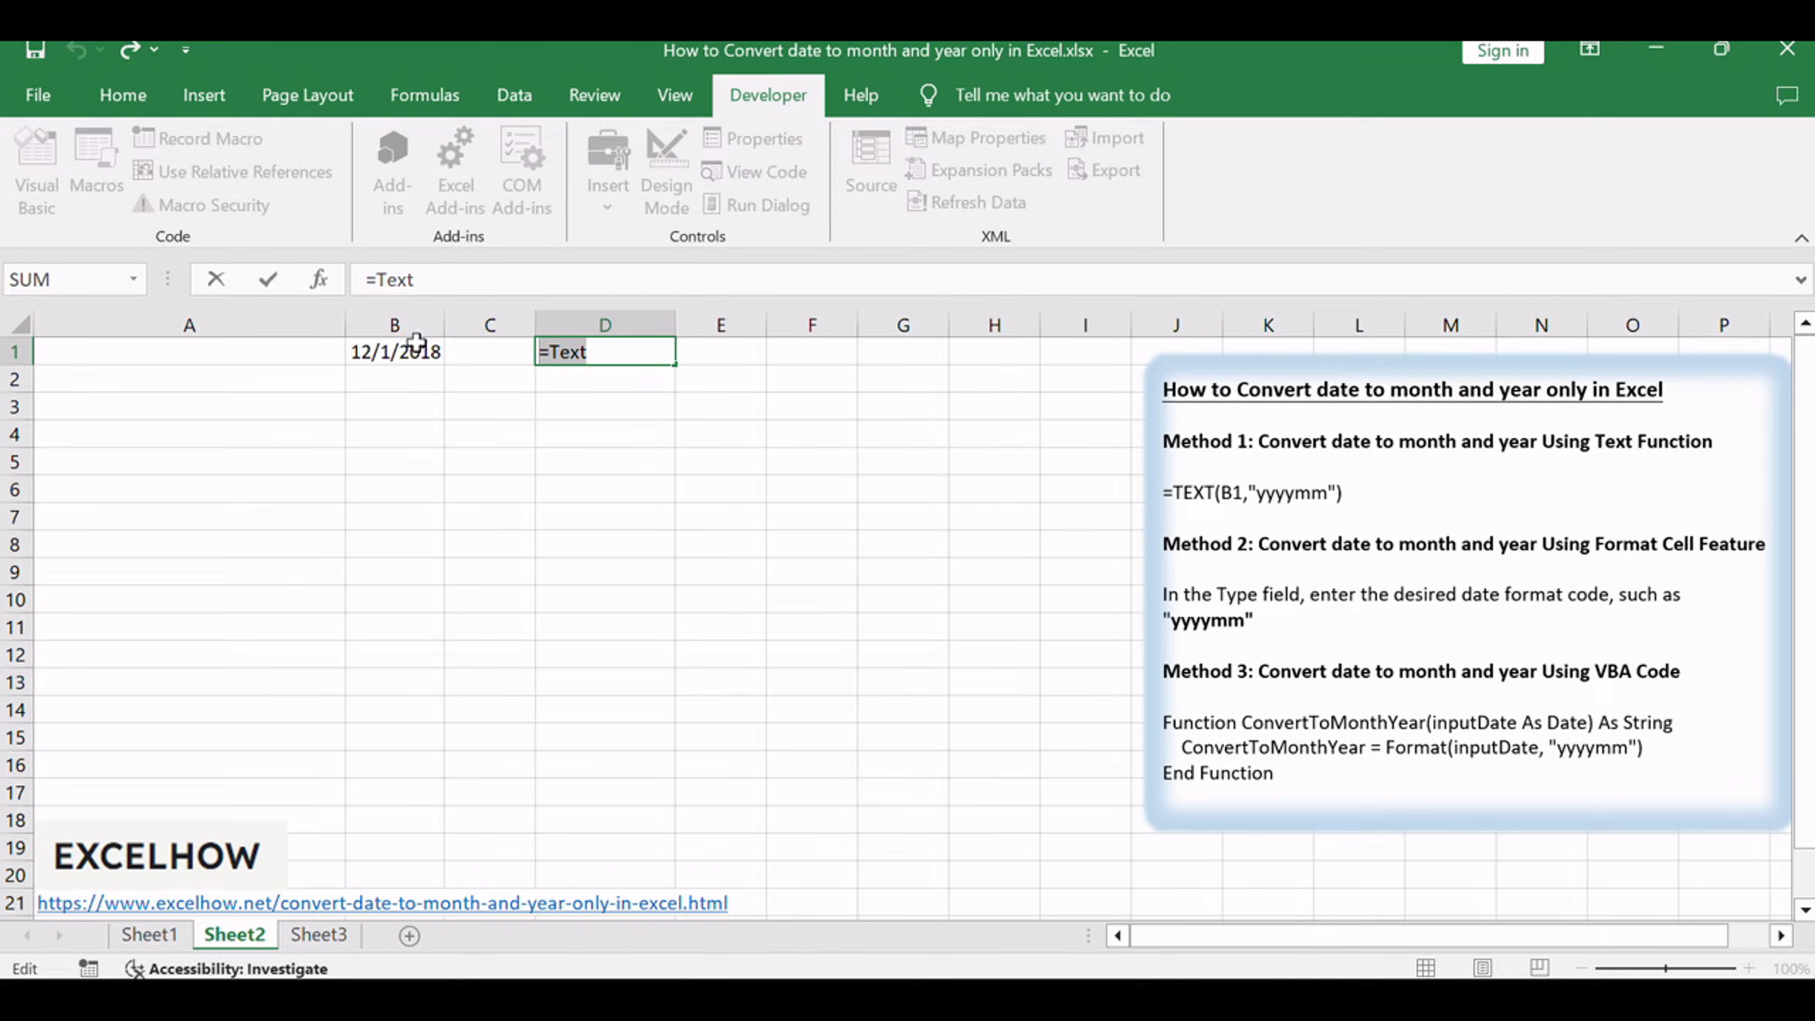
{"action": "key", "text": "Tab"}
{"action": "left_click", "coordinate": [405, 352]}
{"action": "type", "text": ",\"yyyymm\")"}
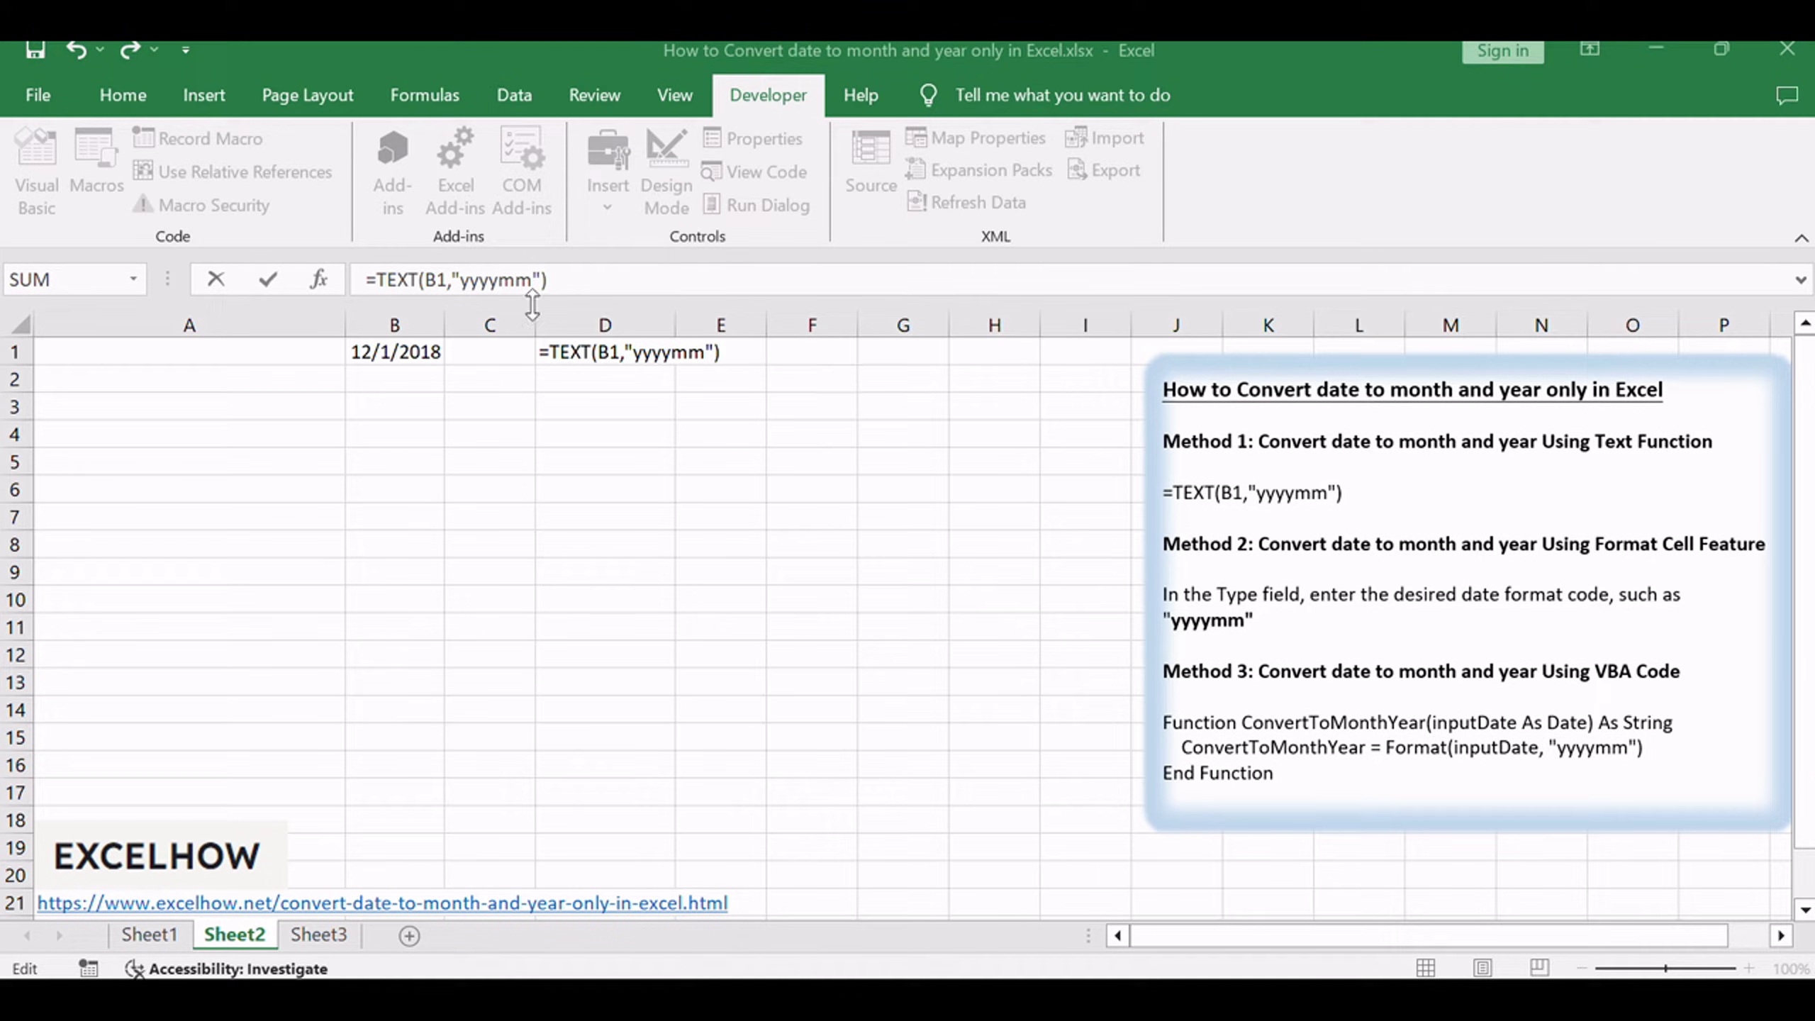
{"action": "left_click", "coordinate": [434, 278]}
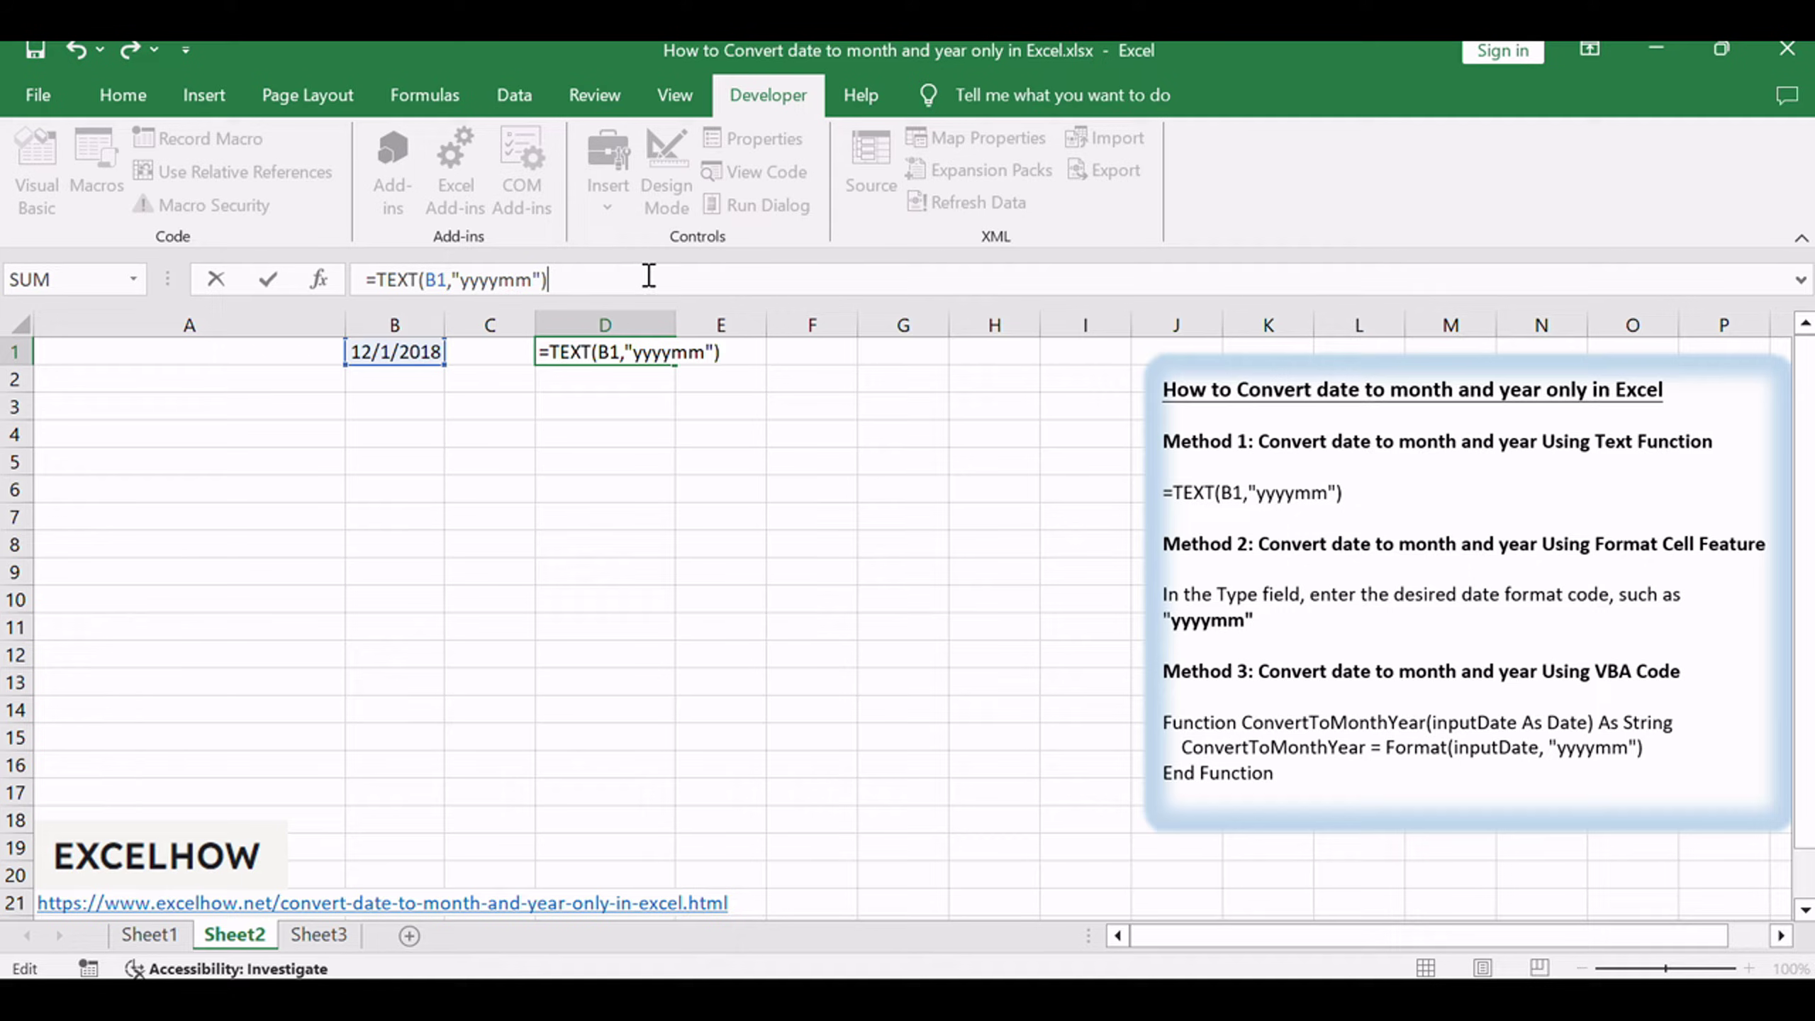
{"action": "key", "text": "Return"}
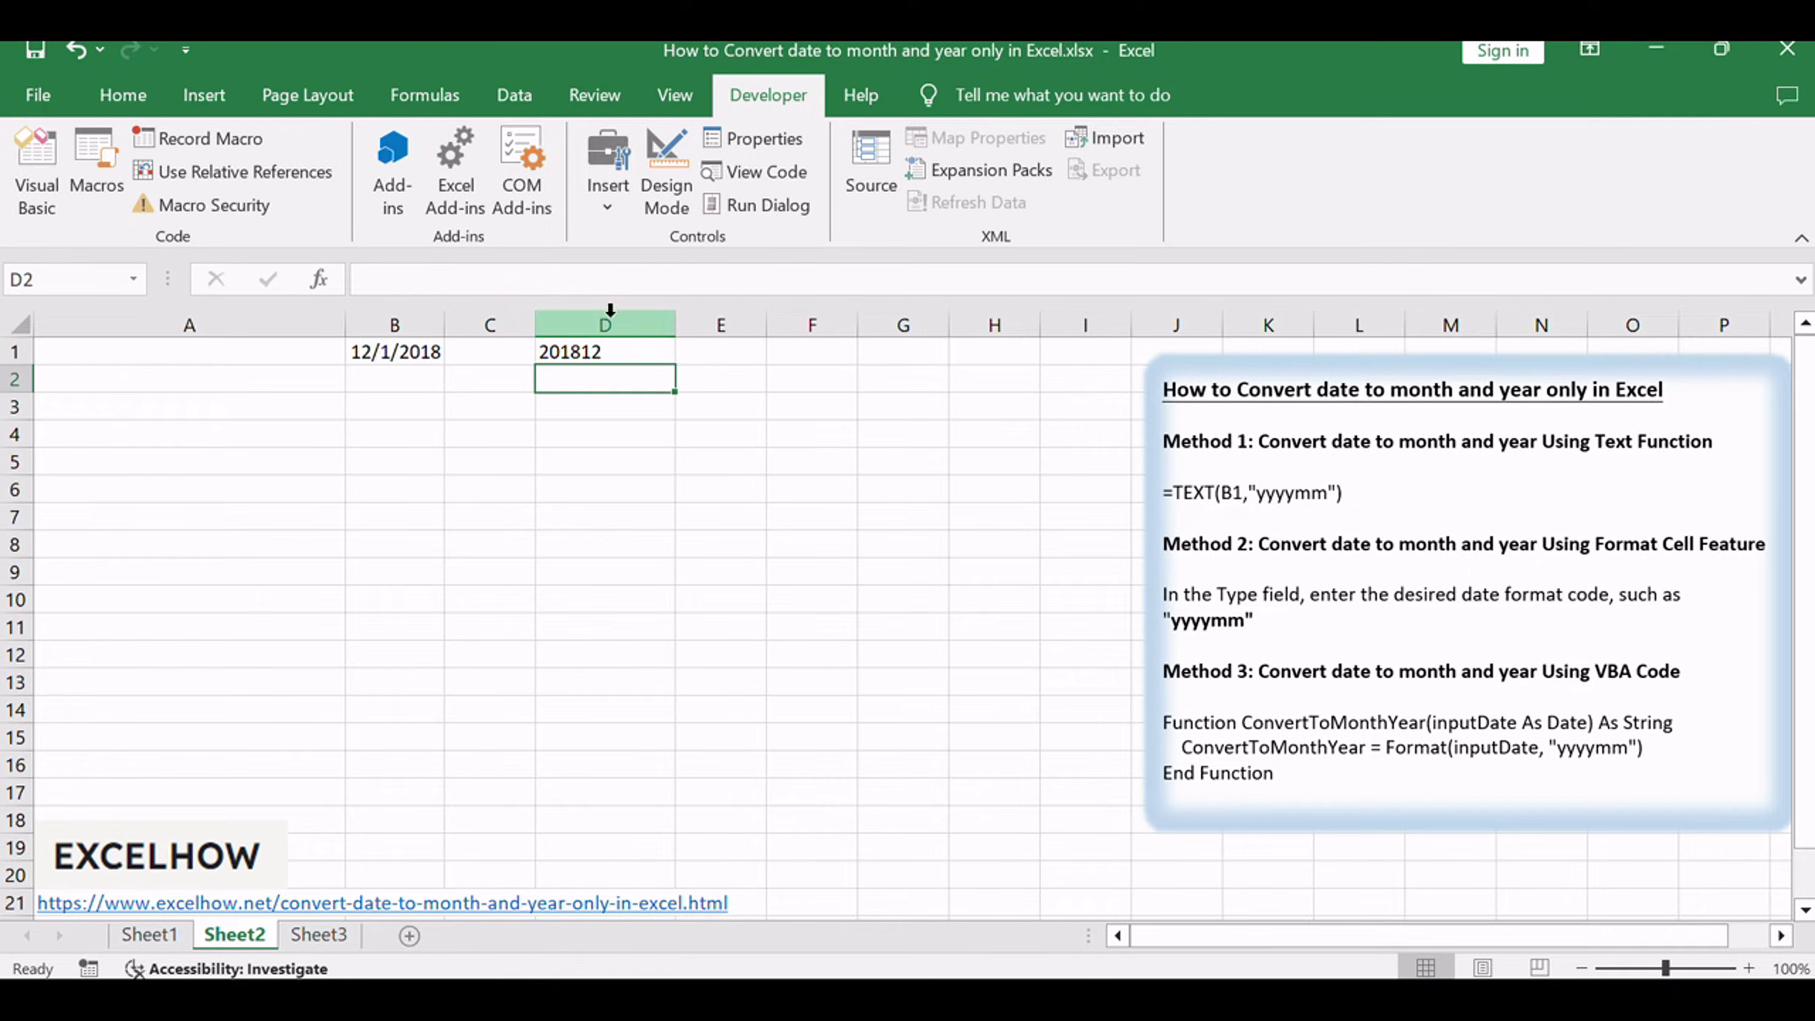
{"action": "left_click", "coordinate": [629, 354]}
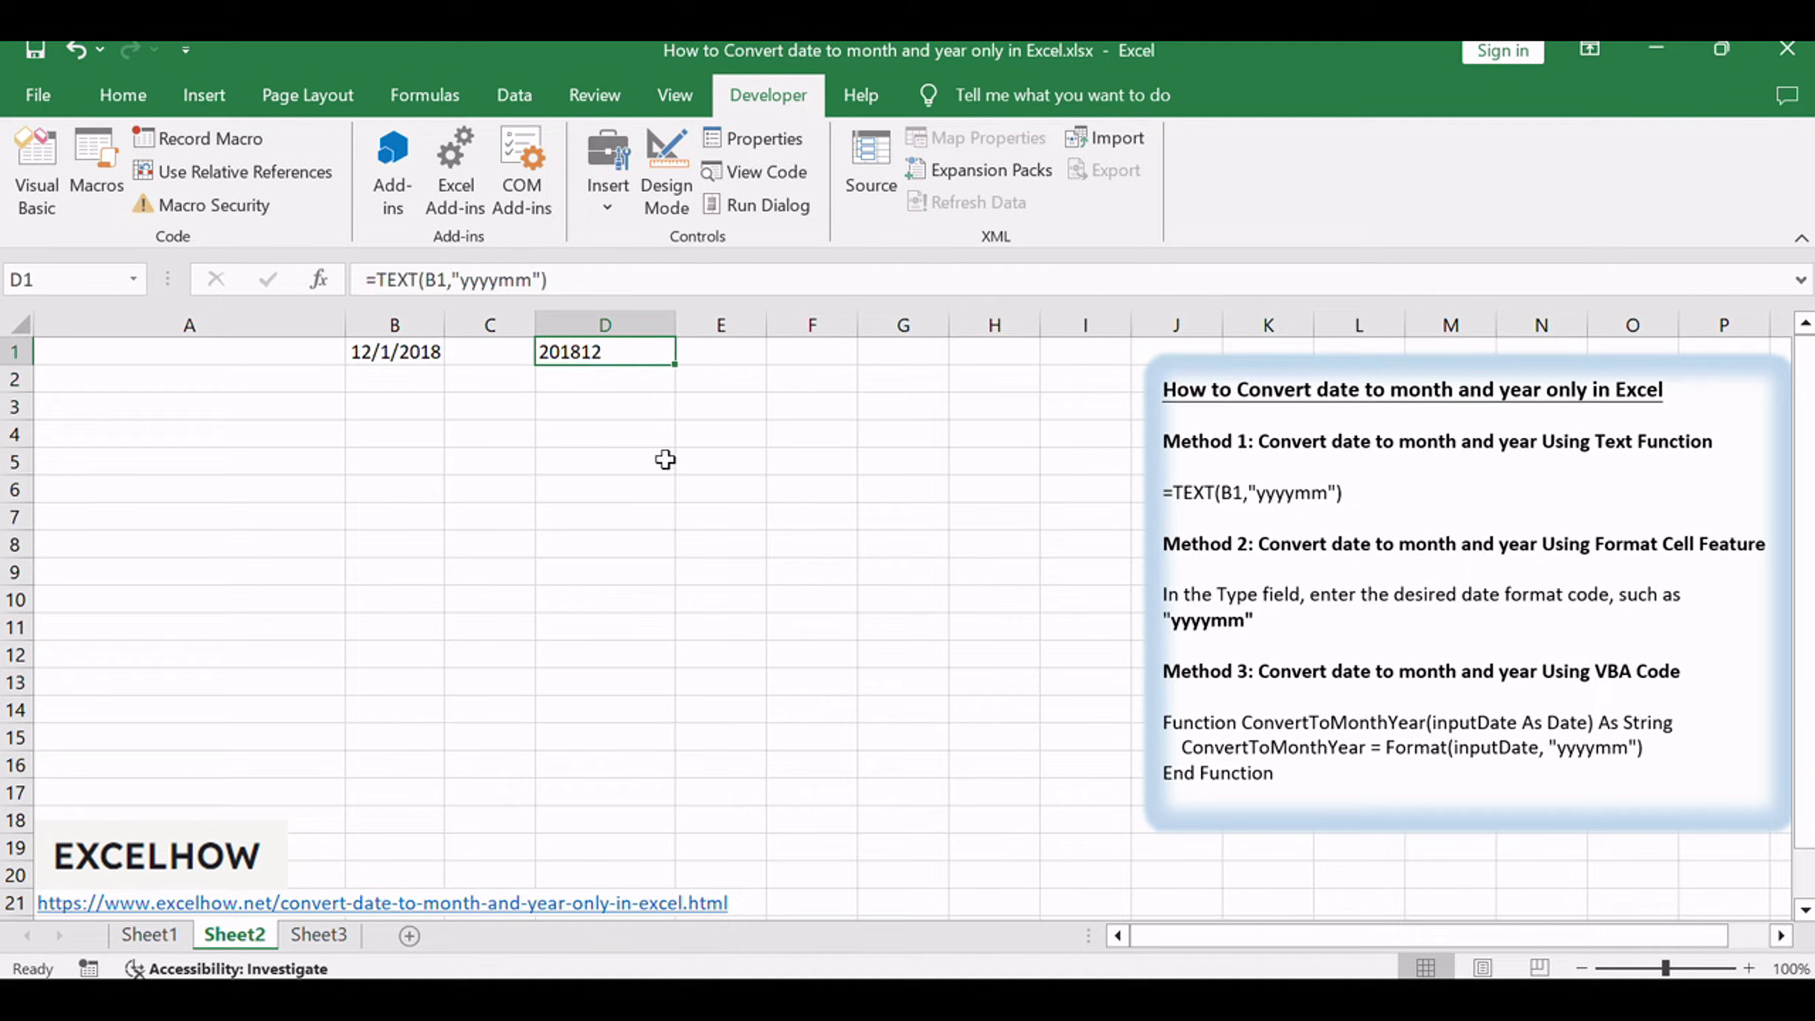
{"action": "left_click", "coordinate": [936, 523]}
{"action": "left_click", "coordinate": [629, 354]}
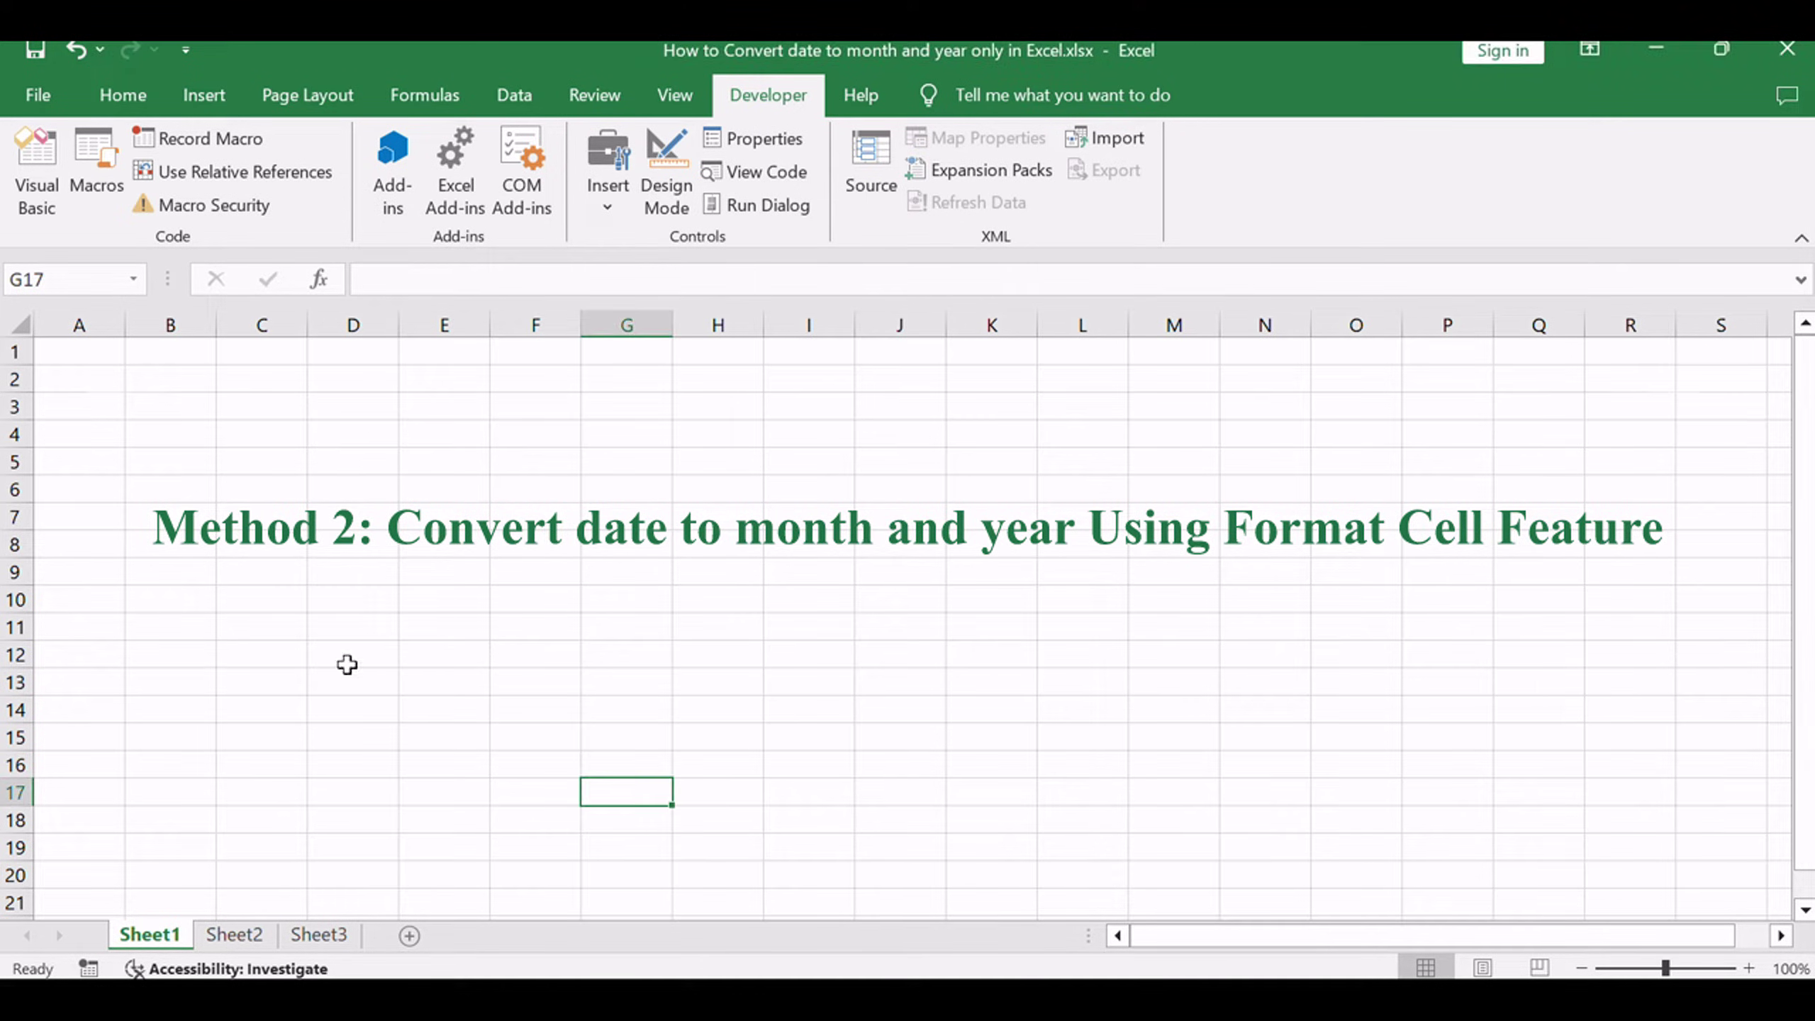
Step: Go to Sheet2 and read the Method 2 notes on the Format Cell feature
{"action": "left_click", "coordinate": [237, 931]}
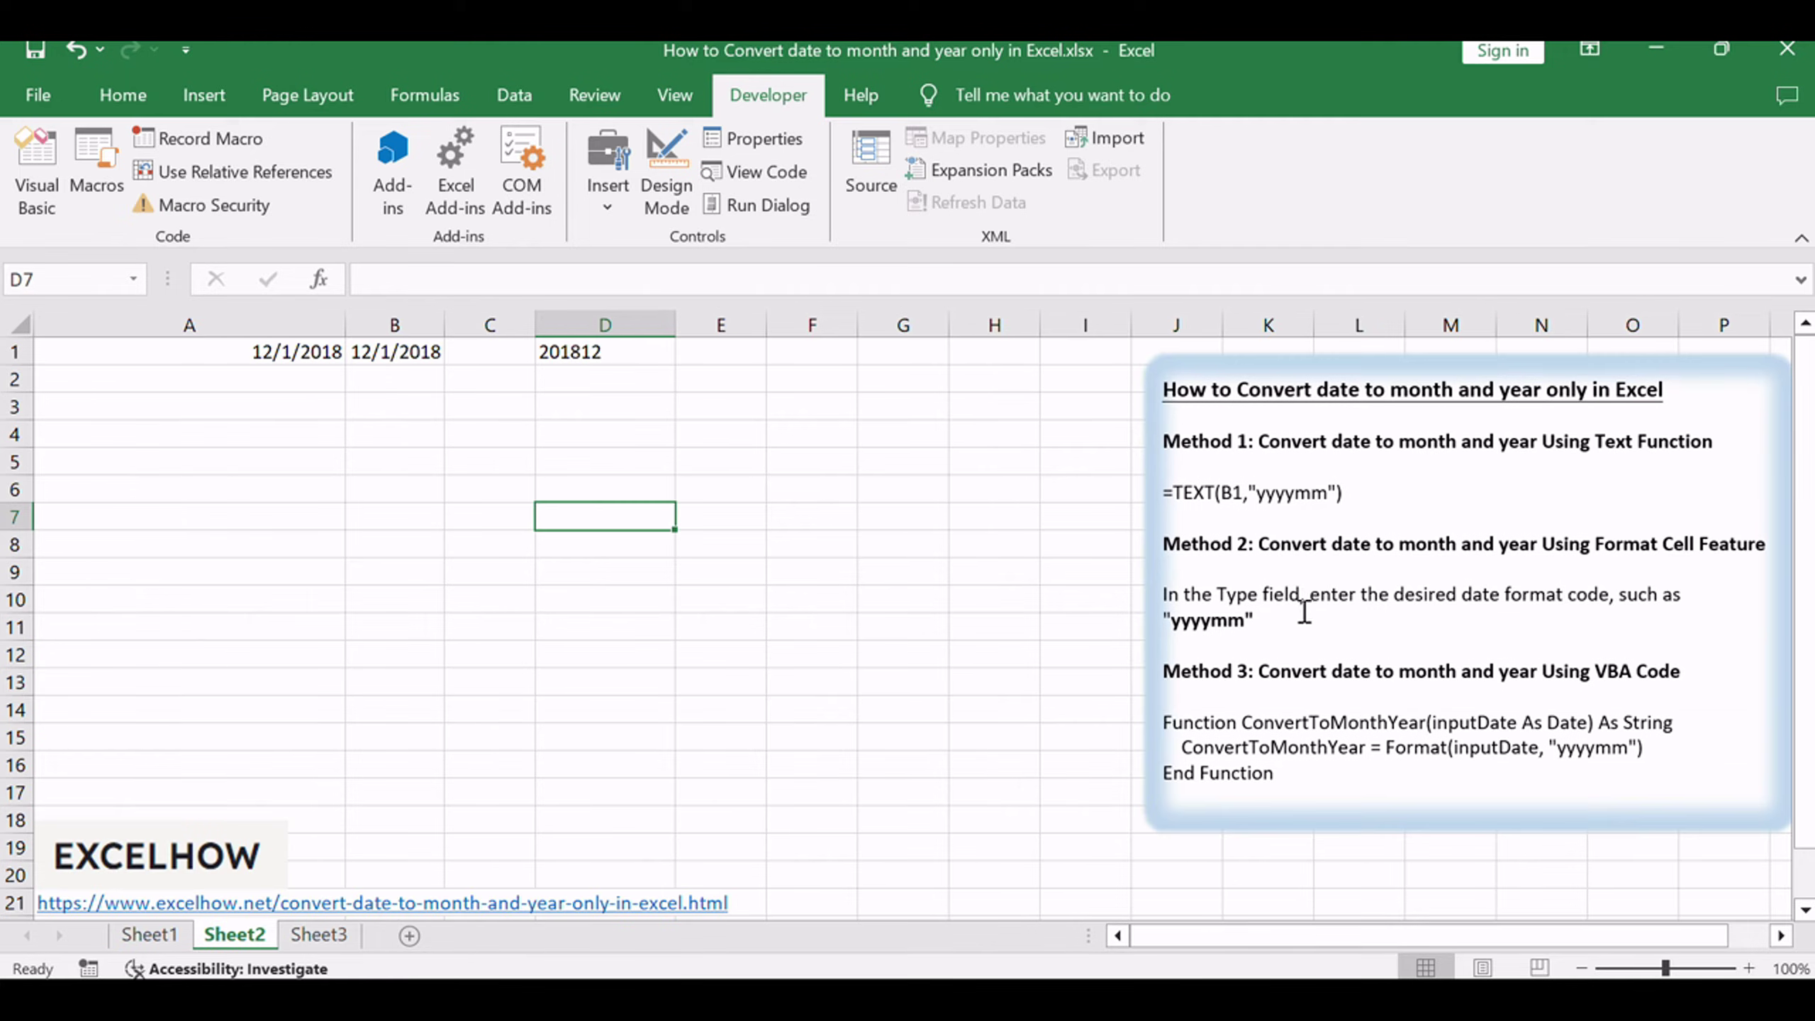
{"action": "left_click", "coordinate": [1302, 535]}
{"action": "left_click_drag", "start_coordinate": [1613, 541], "coordinate": [1712, 535]}
{"action": "left_click", "coordinate": [1456, 583]}
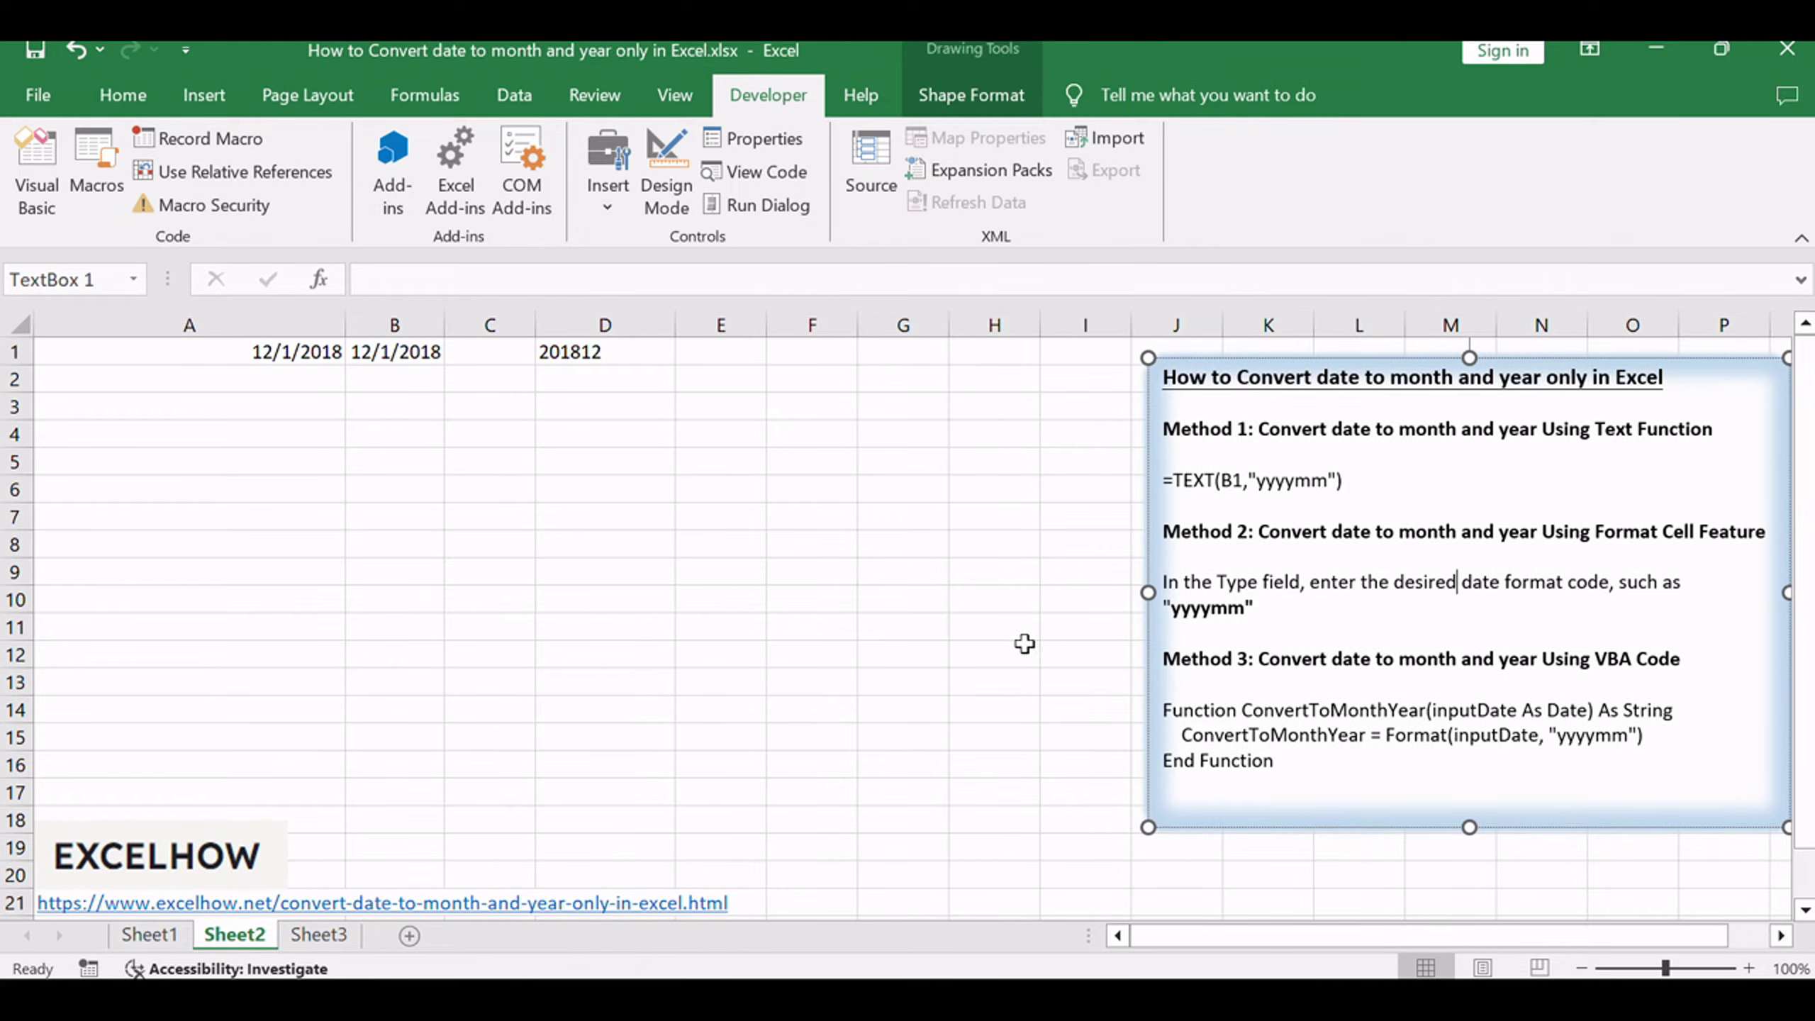
{"action": "left_click", "coordinate": [623, 576]}
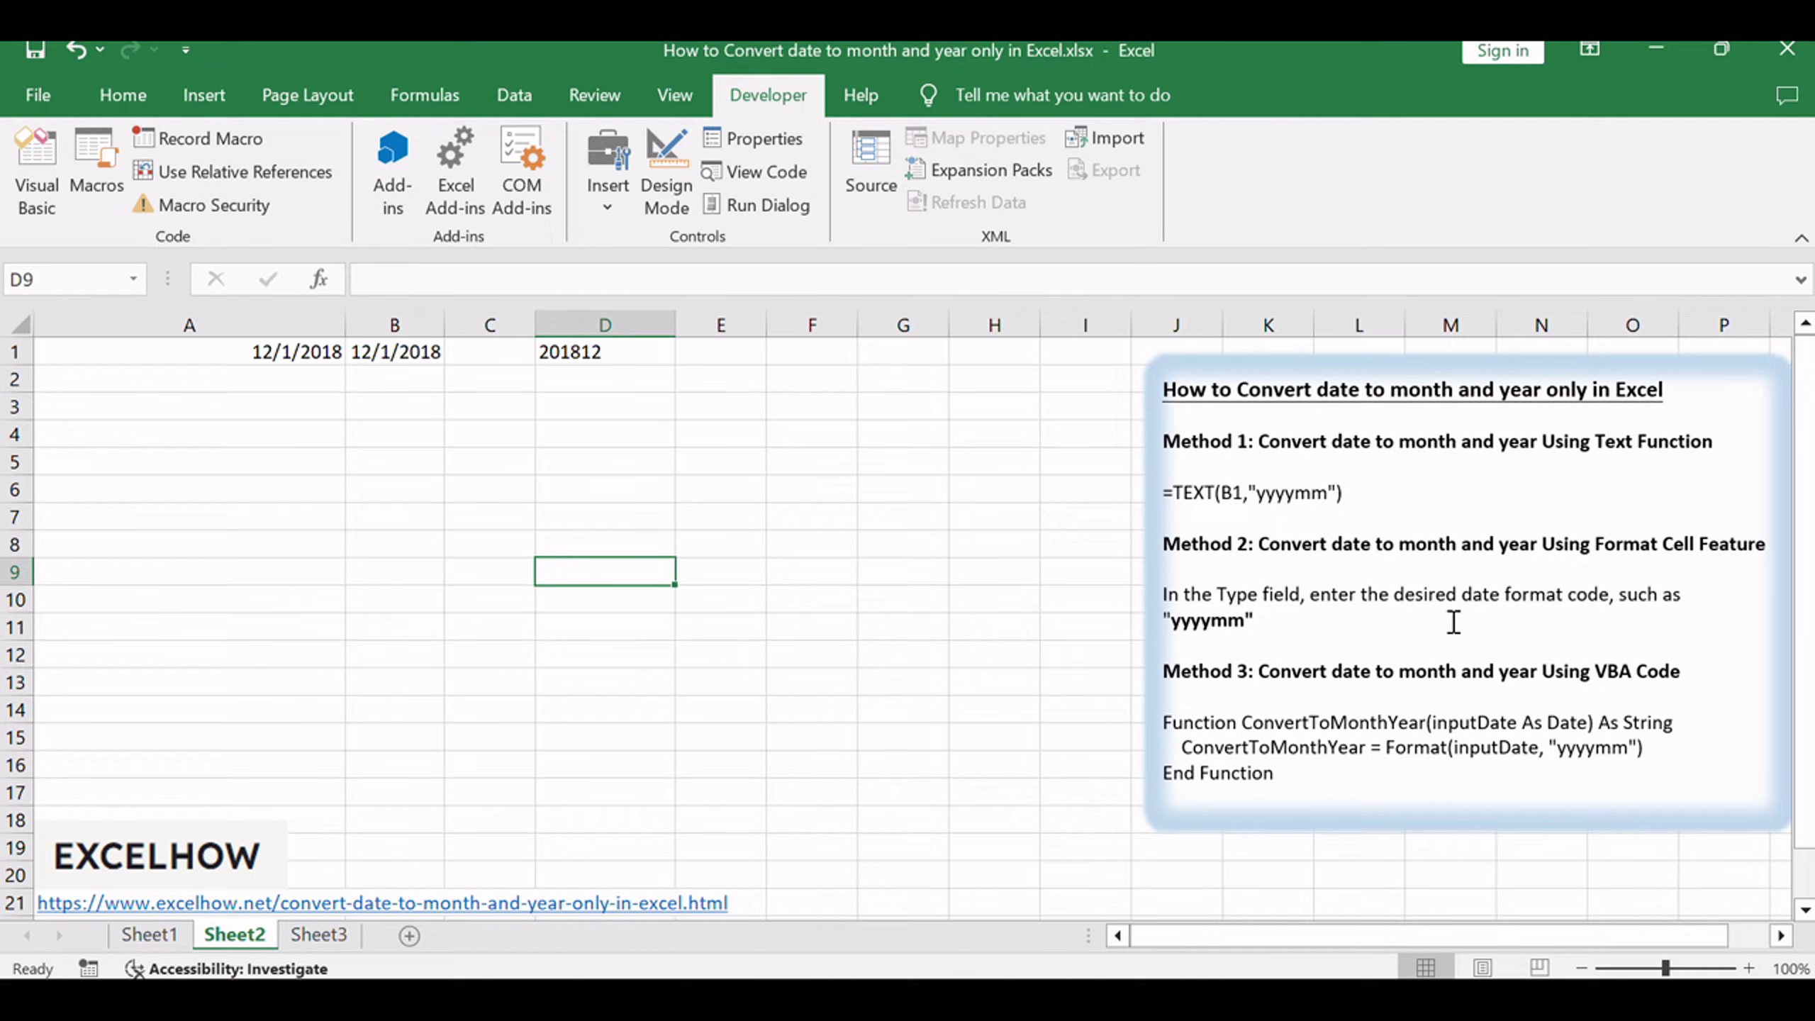
Step: Open the cell formatting settings for the date in A1 and choose the Custom number category
{"action": "left_click", "coordinate": [271, 352]}
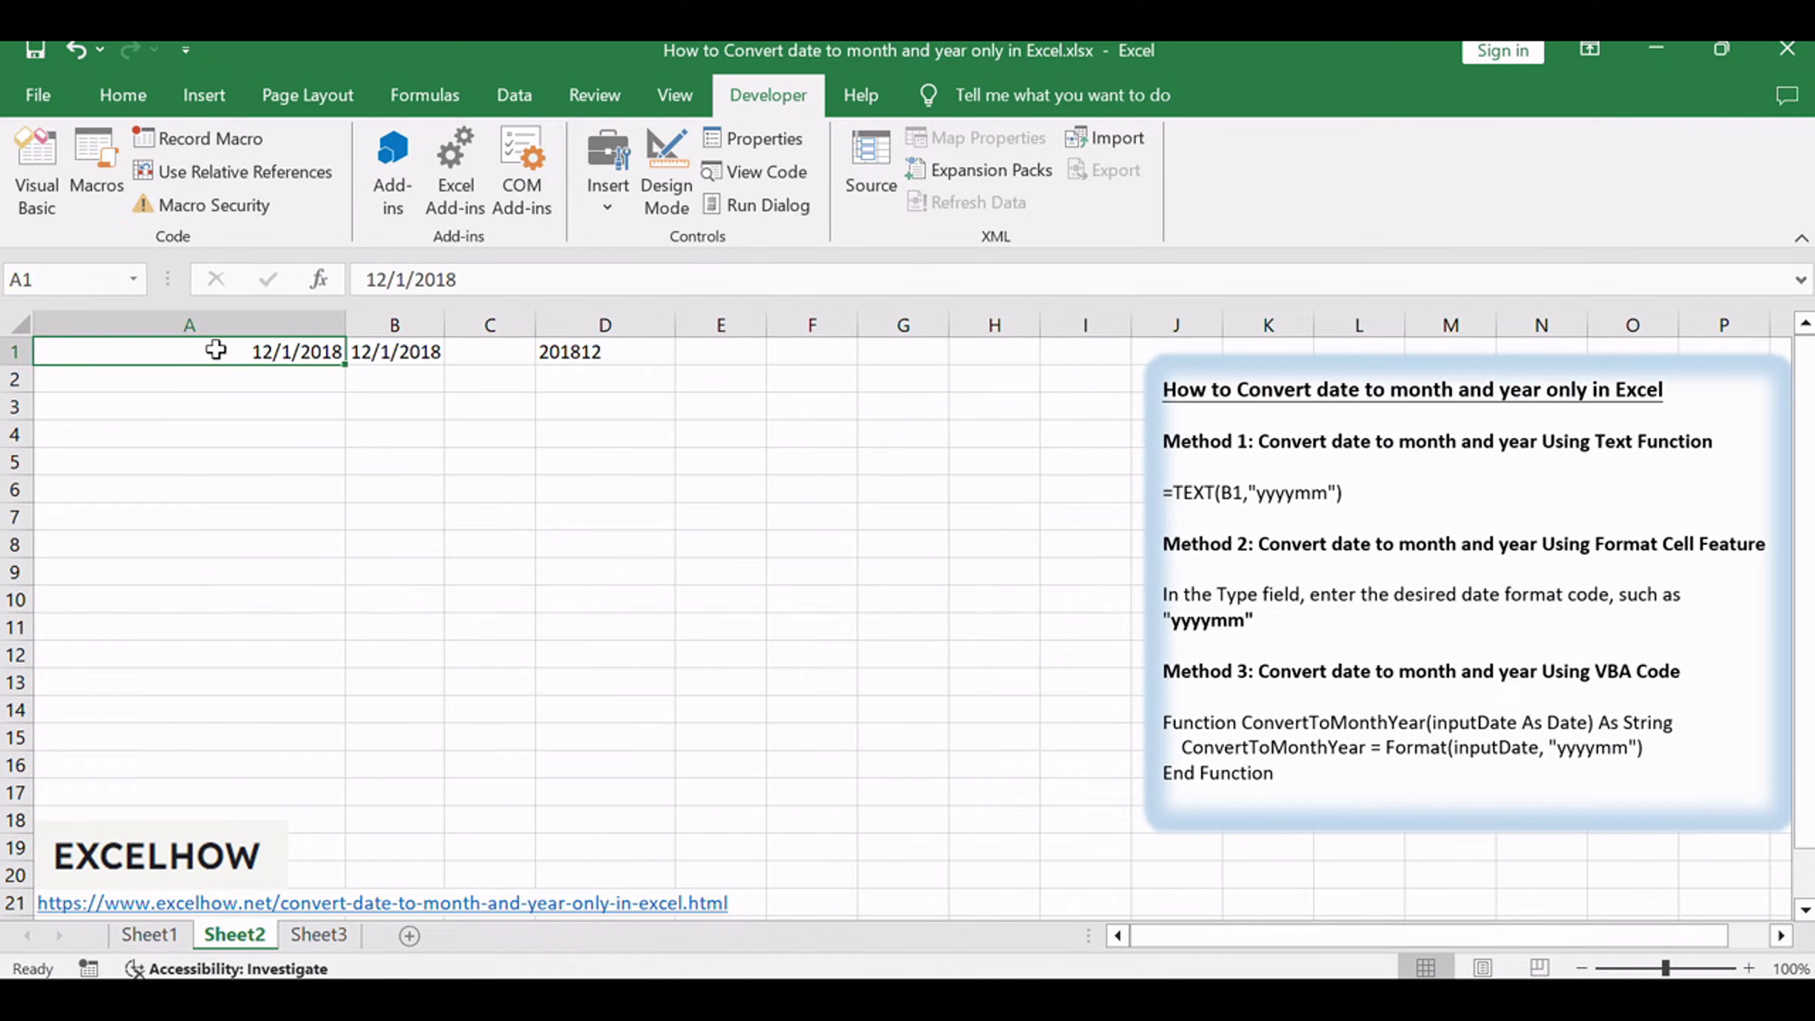
{"action": "right_click", "coordinate": [280, 351]}
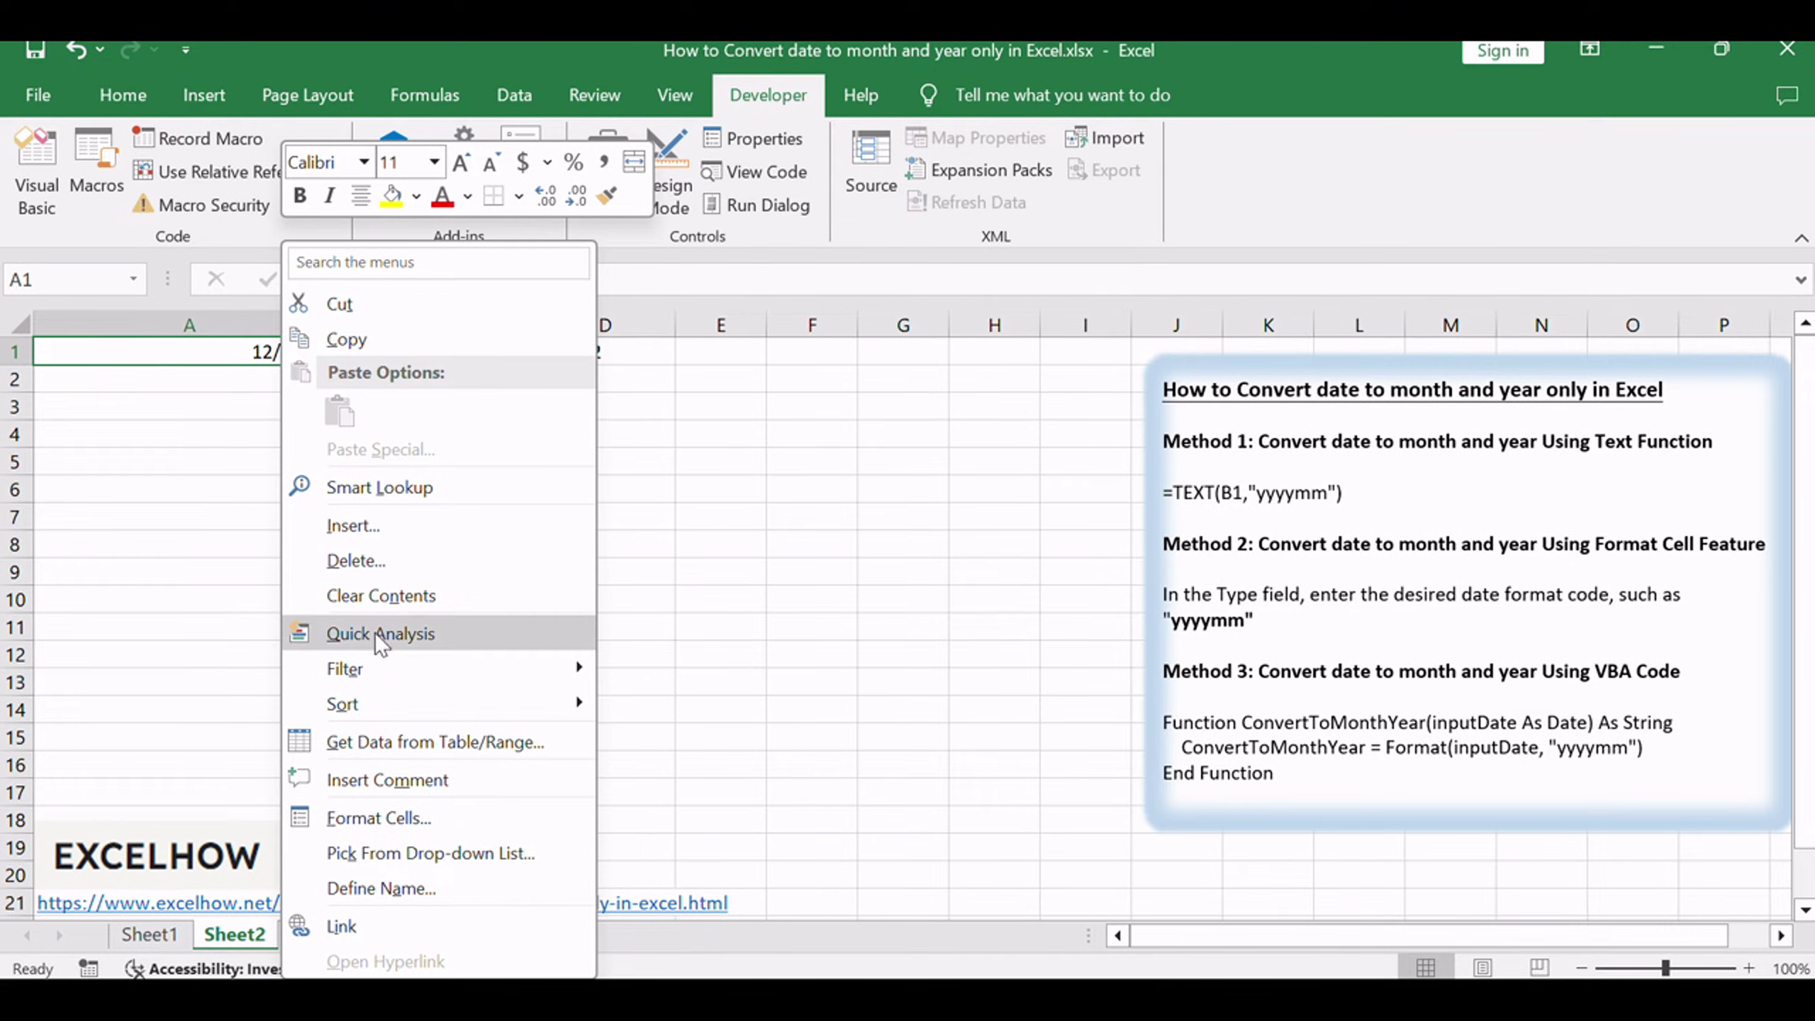
{"action": "left_click", "coordinate": [485, 829]}
{"action": "left_click_drag", "start_coordinate": [430, 269], "coordinate": [626, 259]}
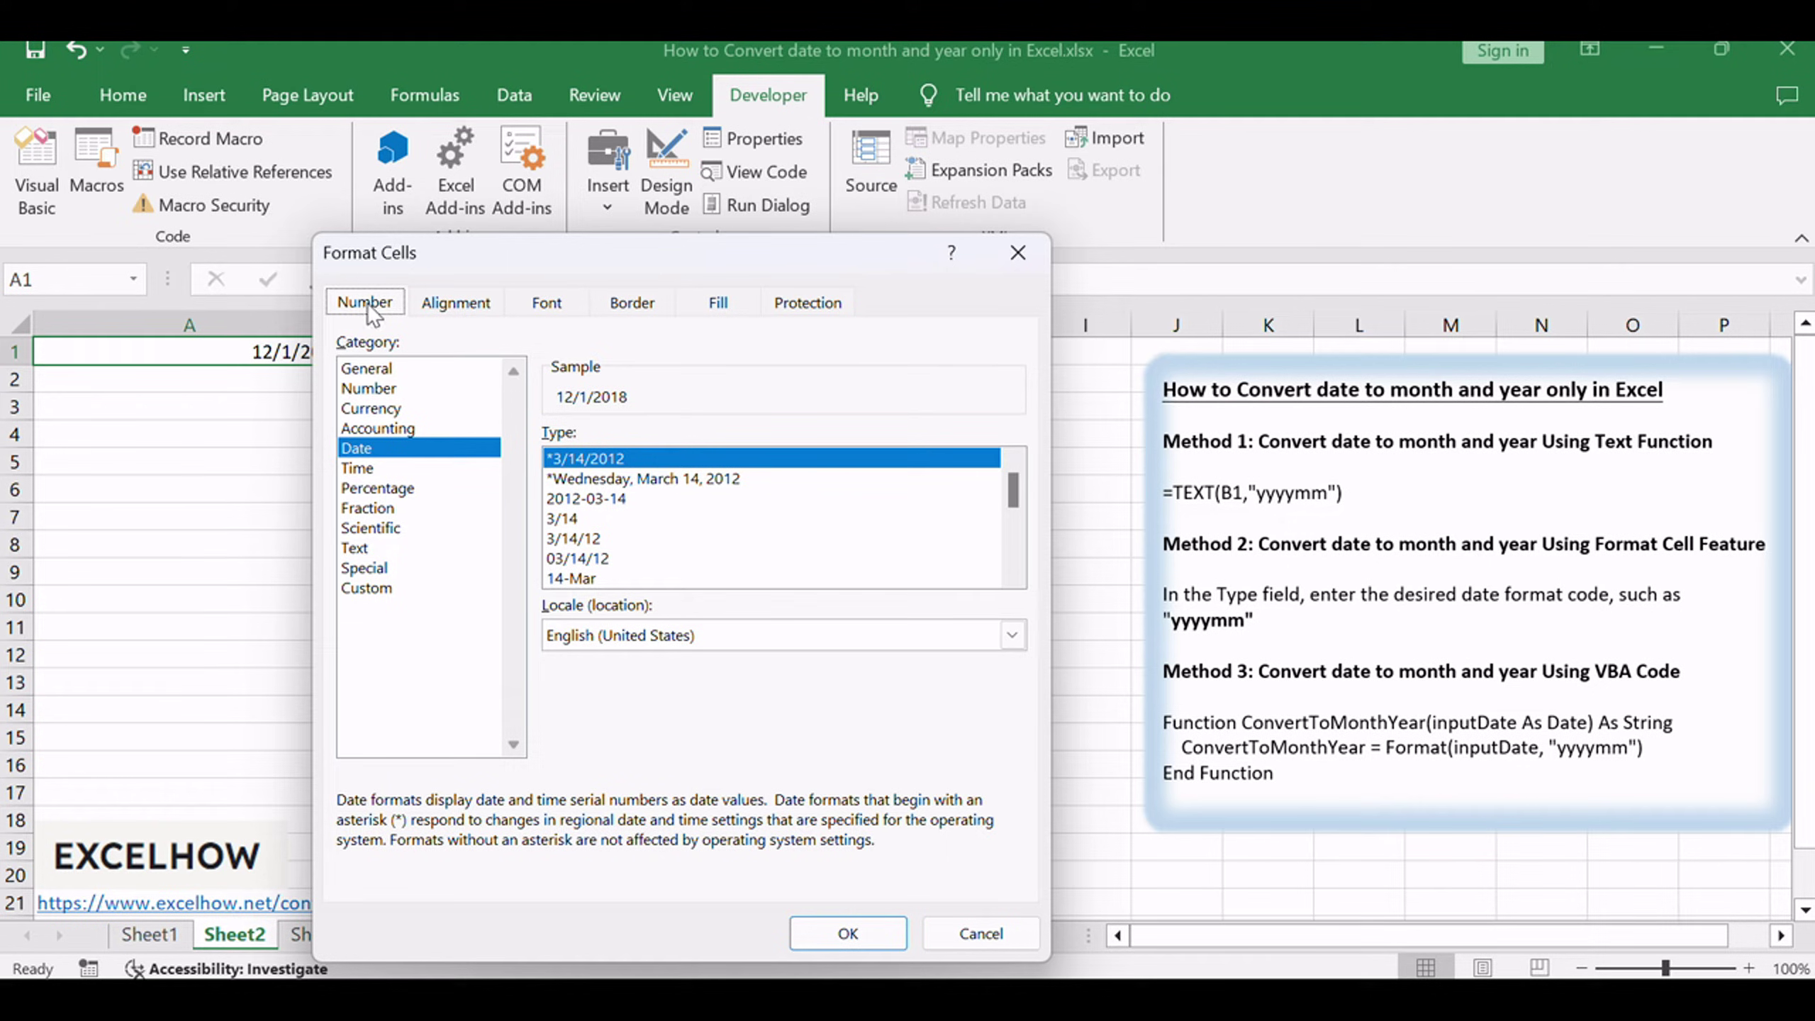
{"action": "left_click", "coordinate": [369, 589]}
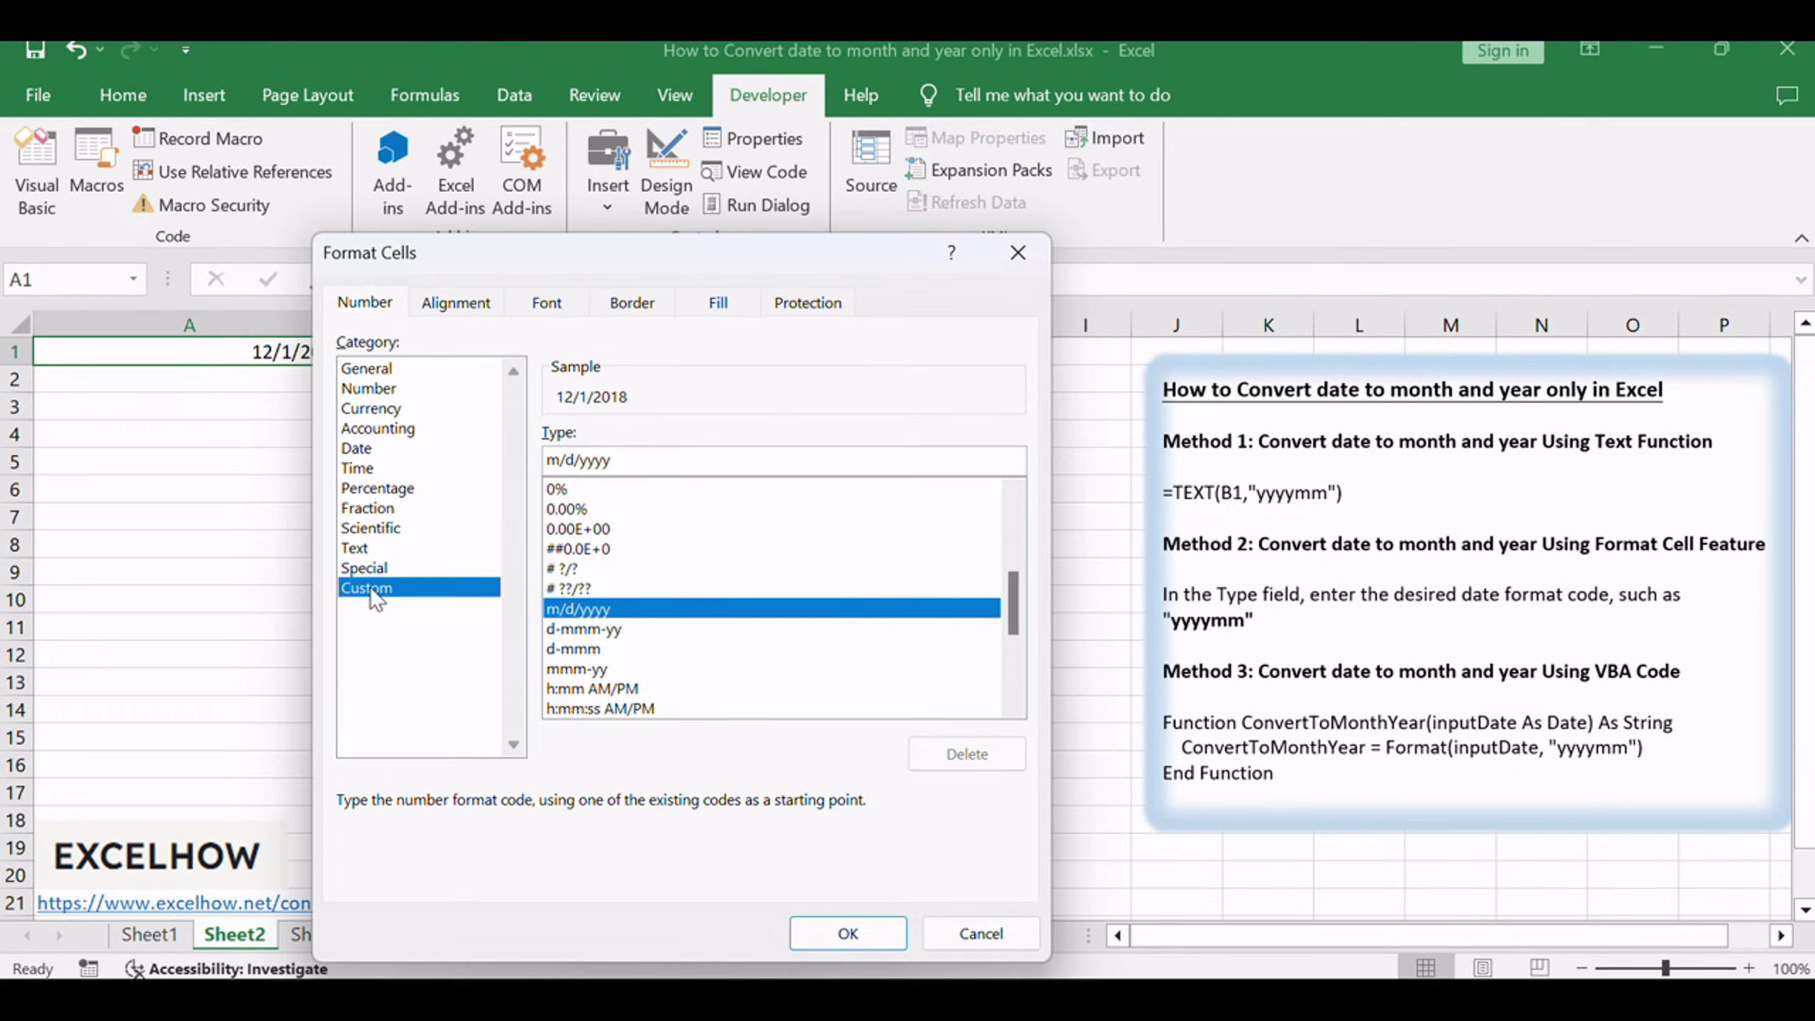
Step: Set the custom format code to yyyymm, apply it to cell A1 and check the cell
{"action": "left_click_drag", "start_coordinate": [646, 463], "coordinate": [488, 474]}
{"action": "type", "text": "yyyymm"}
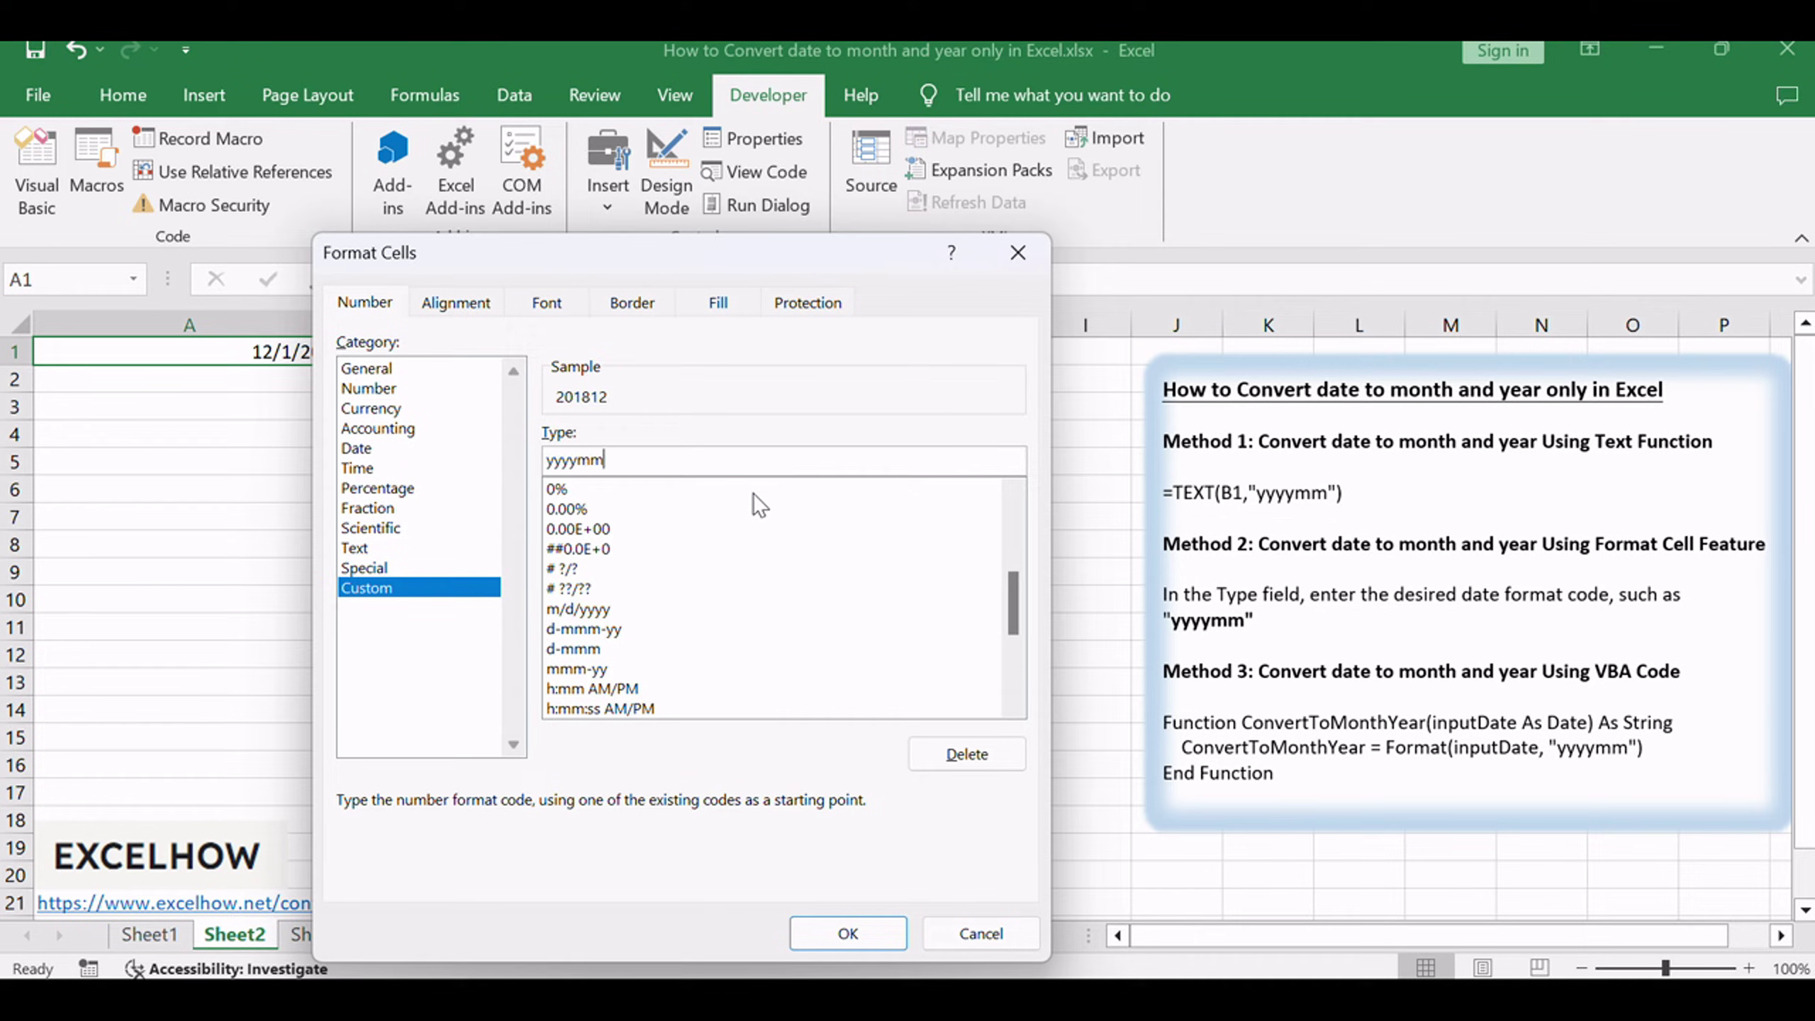
{"action": "left_click_drag", "start_coordinate": [631, 460], "coordinate": [469, 451]}
{"action": "left_click", "coordinate": [624, 459]}
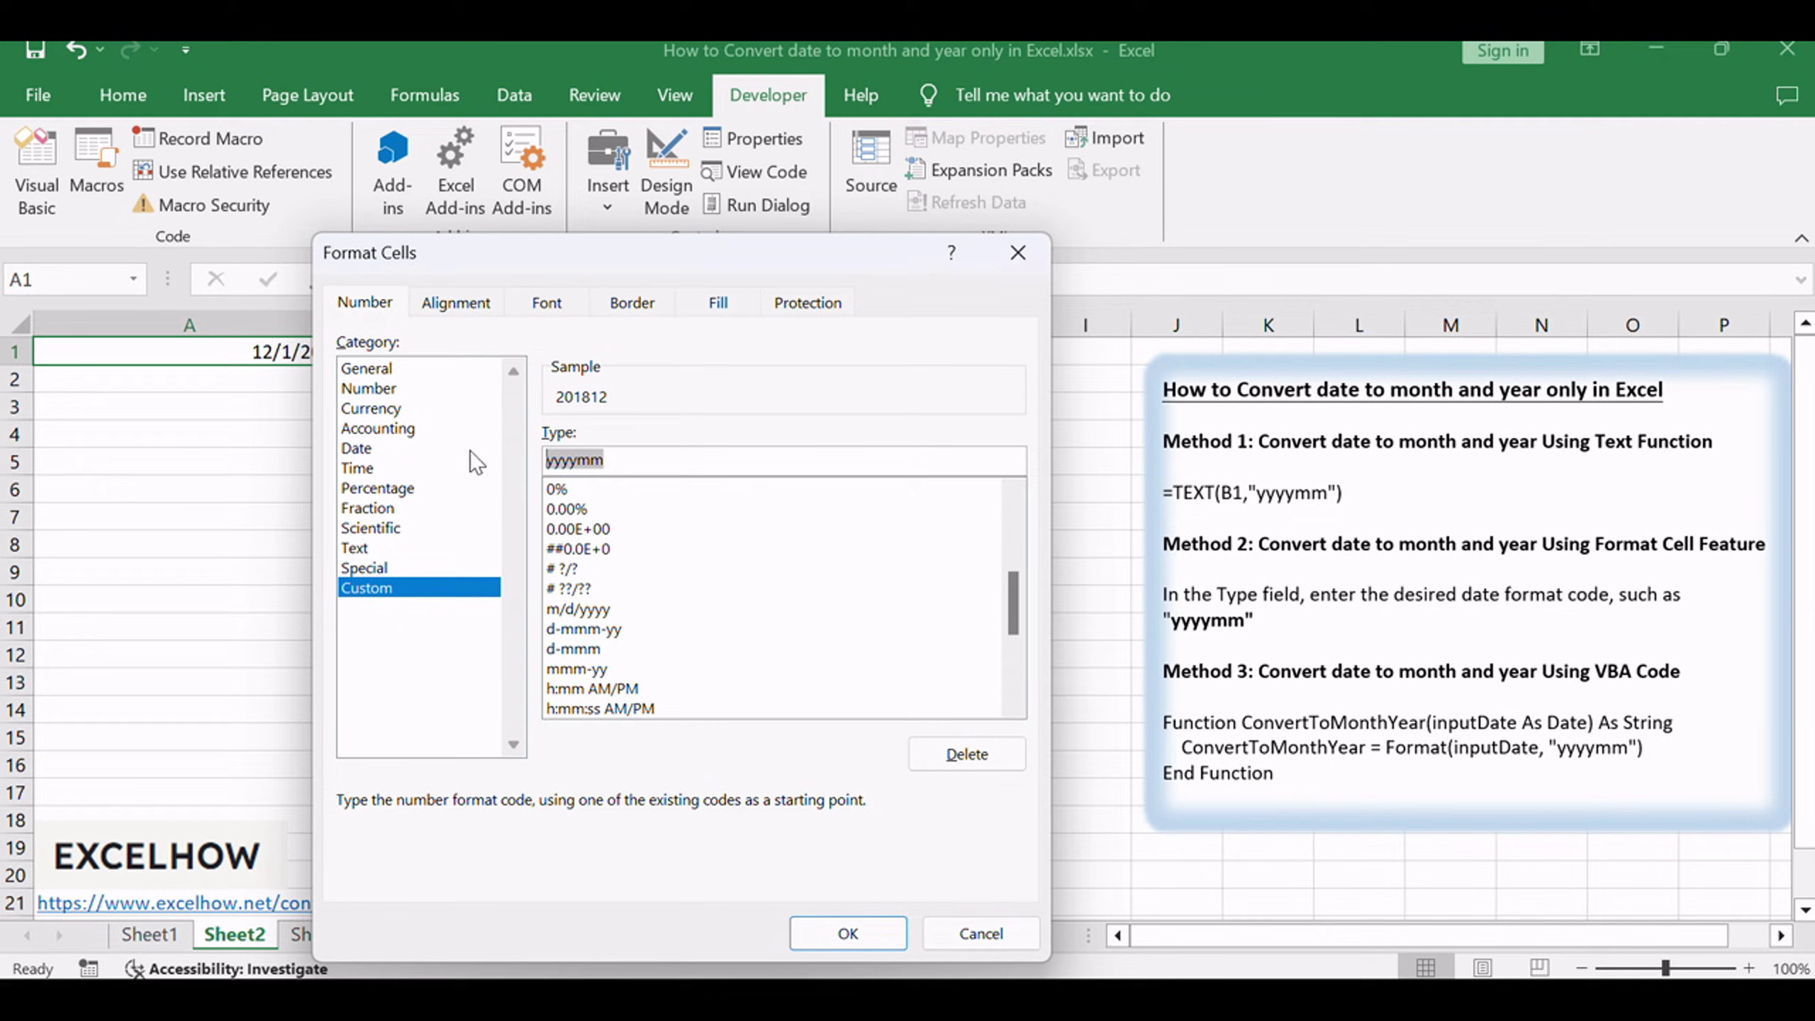
{"action": "left_click", "coordinate": [701, 470]}
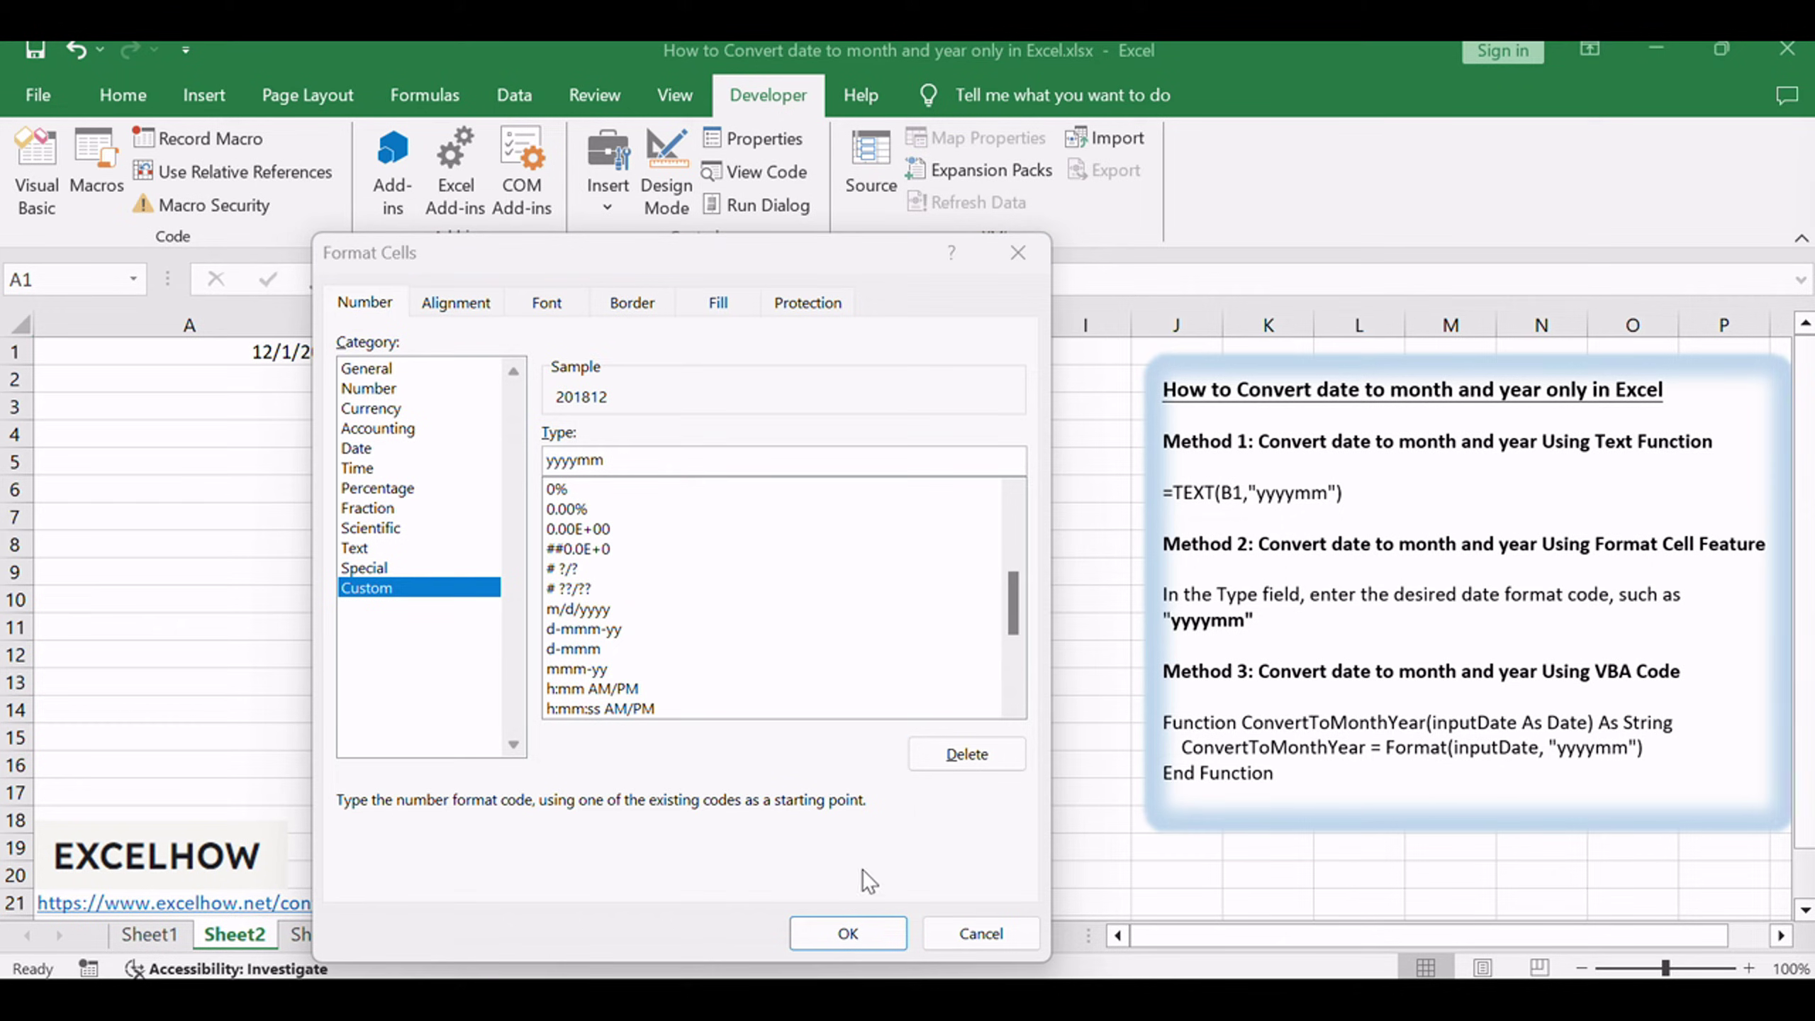
{"action": "left_click", "coordinate": [848, 933]}
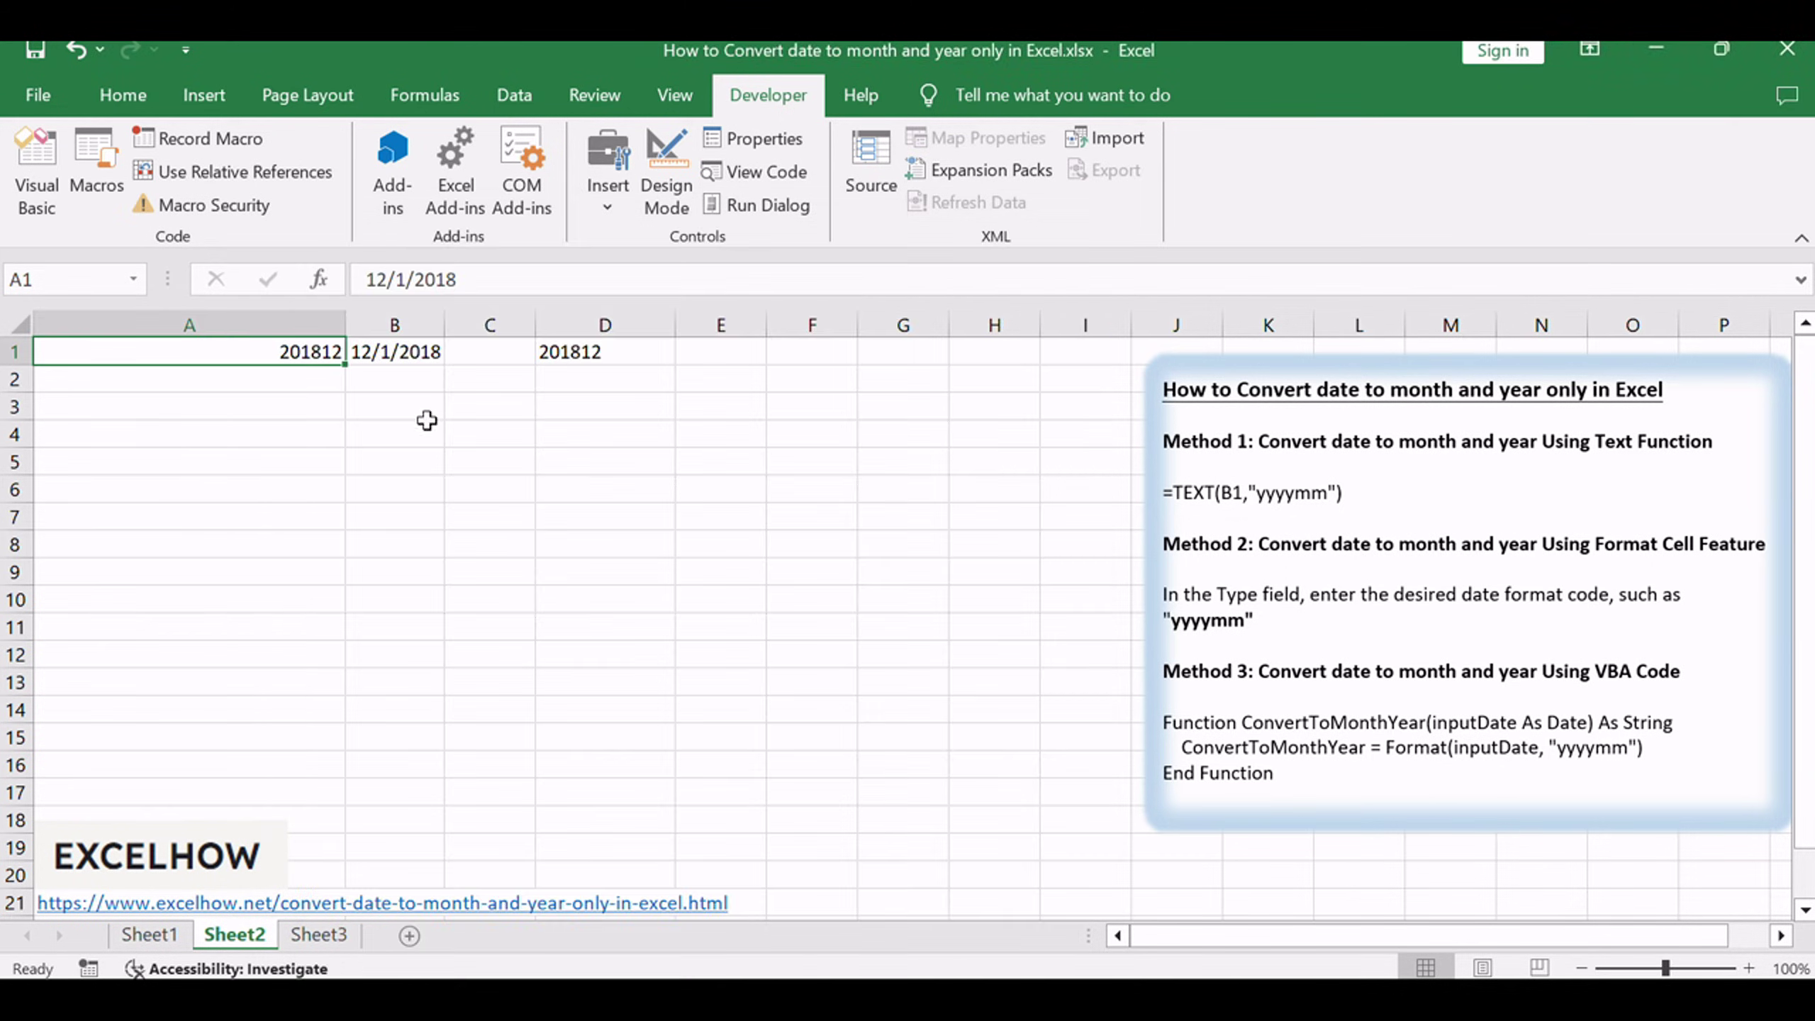
{"action": "left_click", "coordinate": [299, 345]}
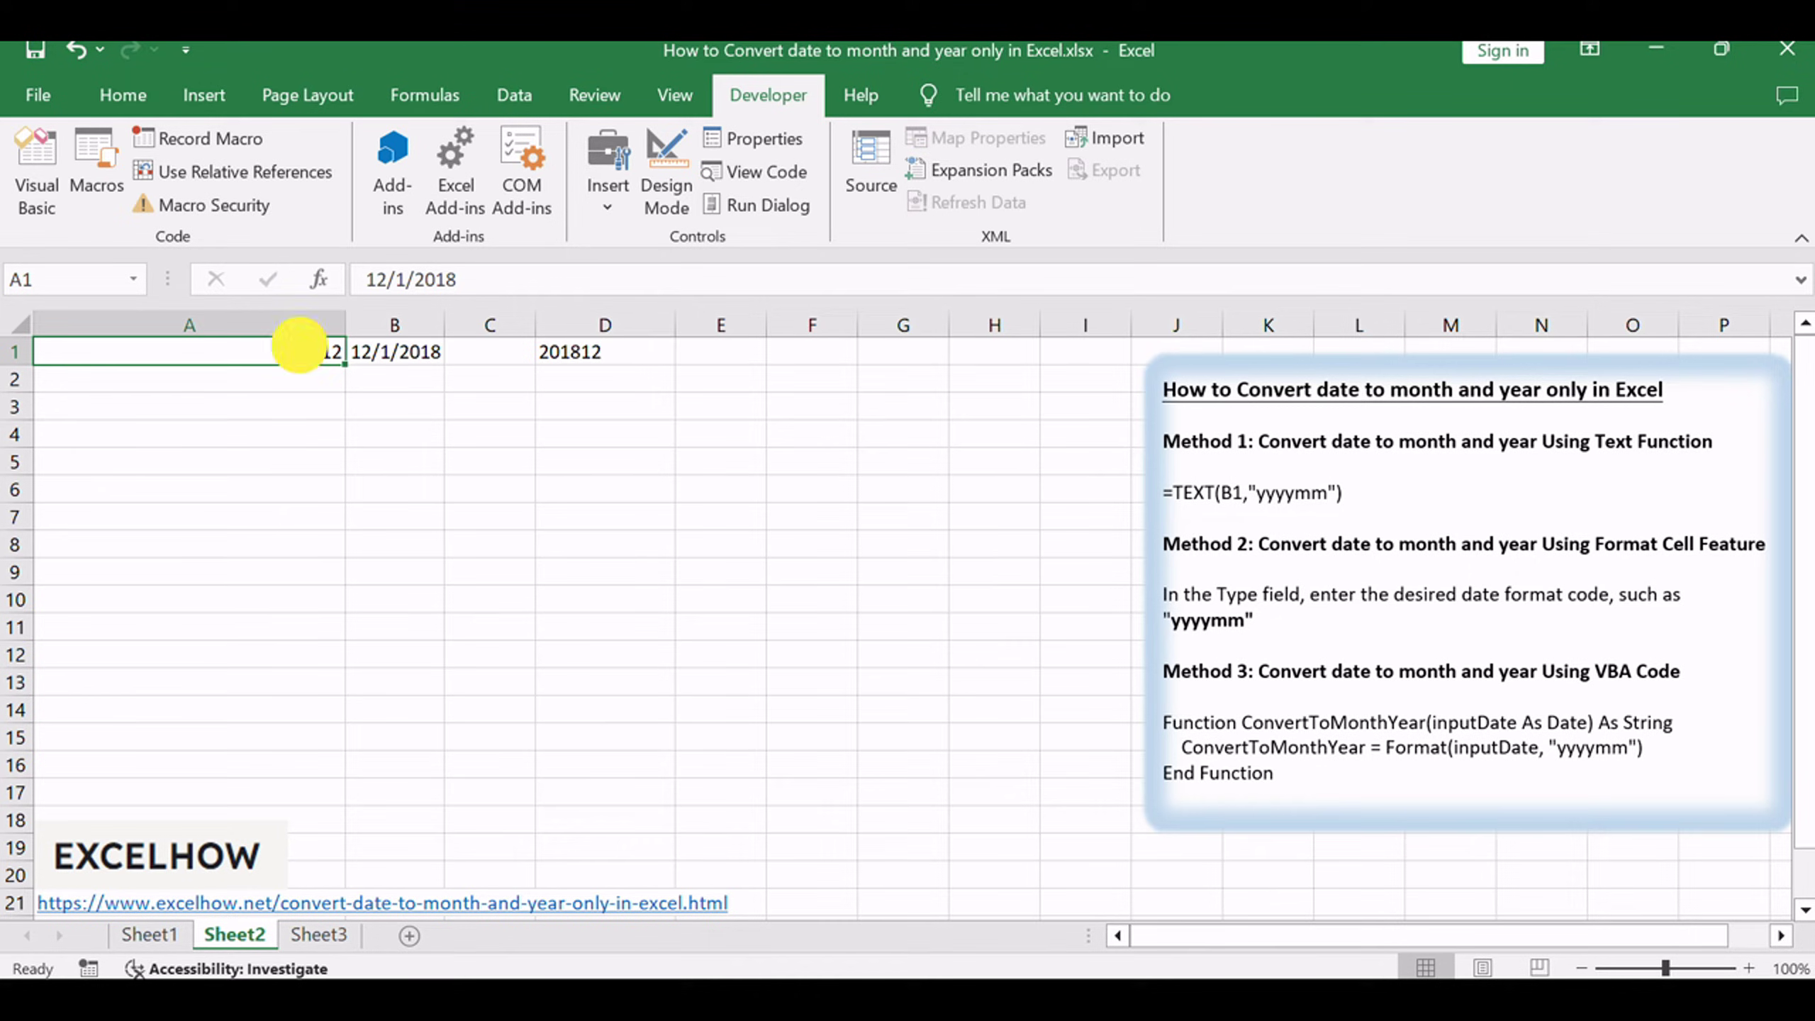
{"action": "left_click", "coordinate": [307, 415]}
{"action": "left_click", "coordinate": [321, 352]}
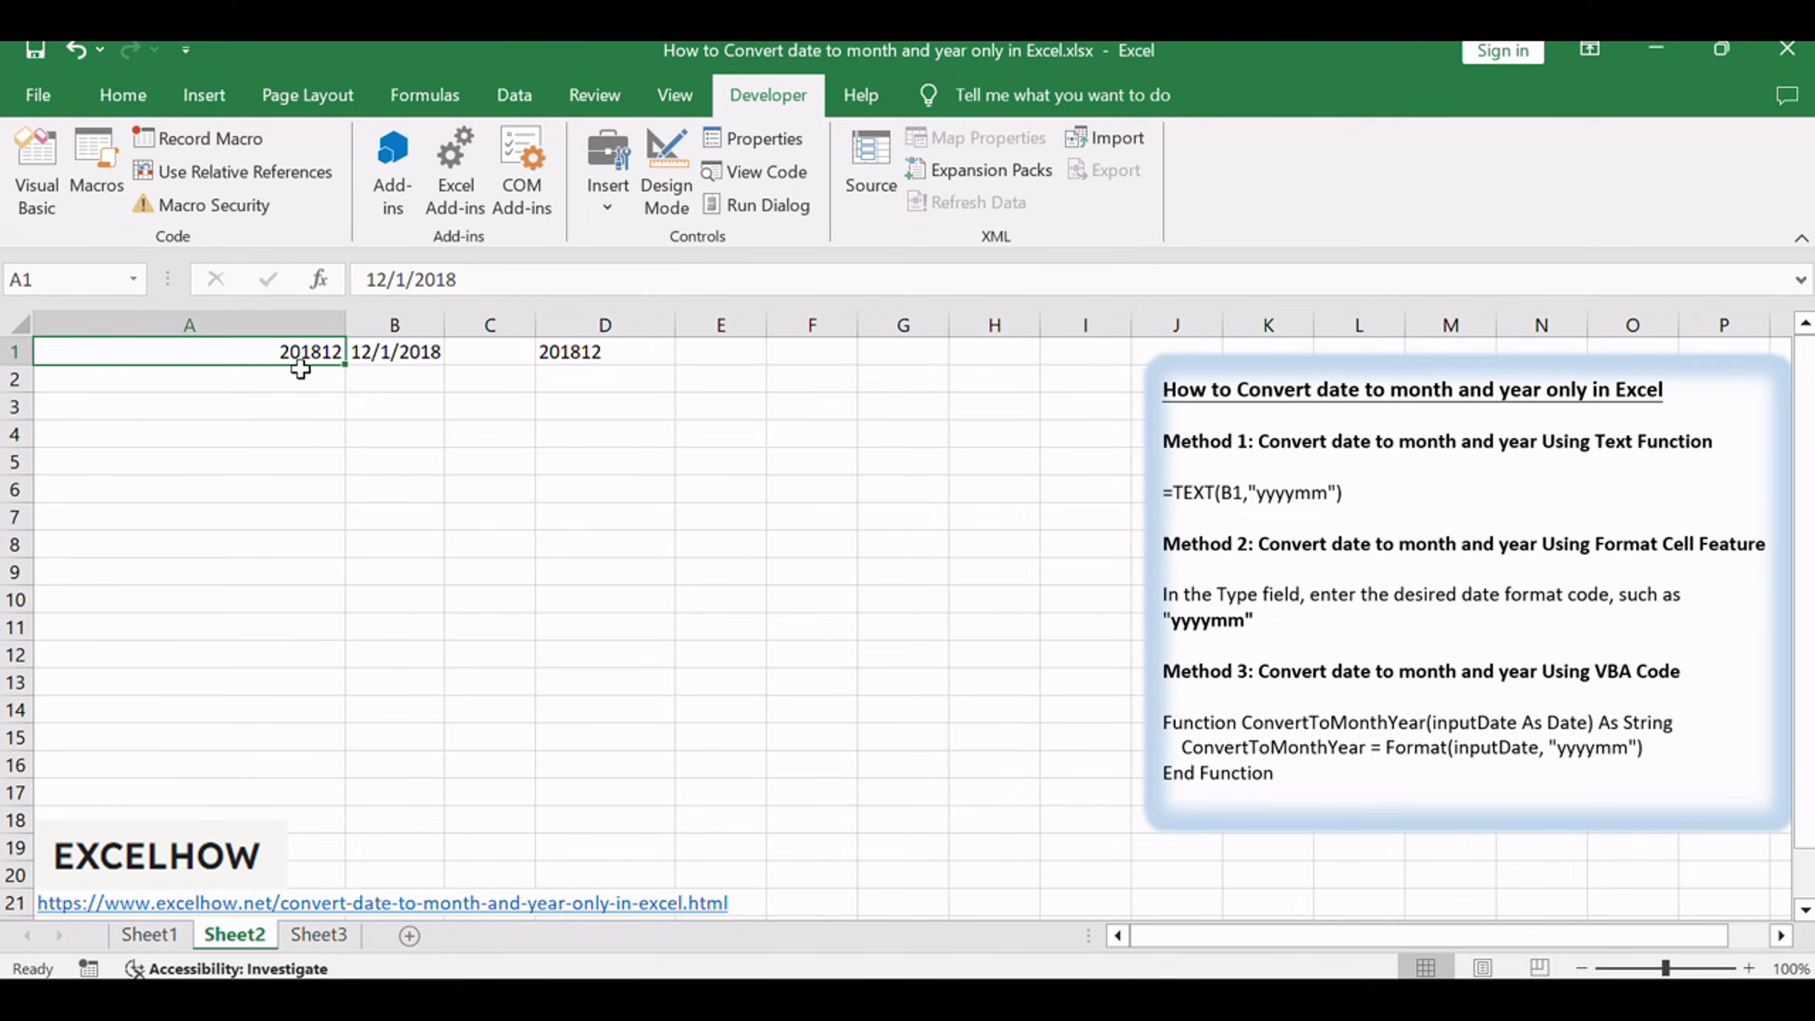
Step: Go to Sheet2 and review the Method 3 notes with the ConvertToMonthYear VBA function
{"action": "key", "text": "alt+F11"}
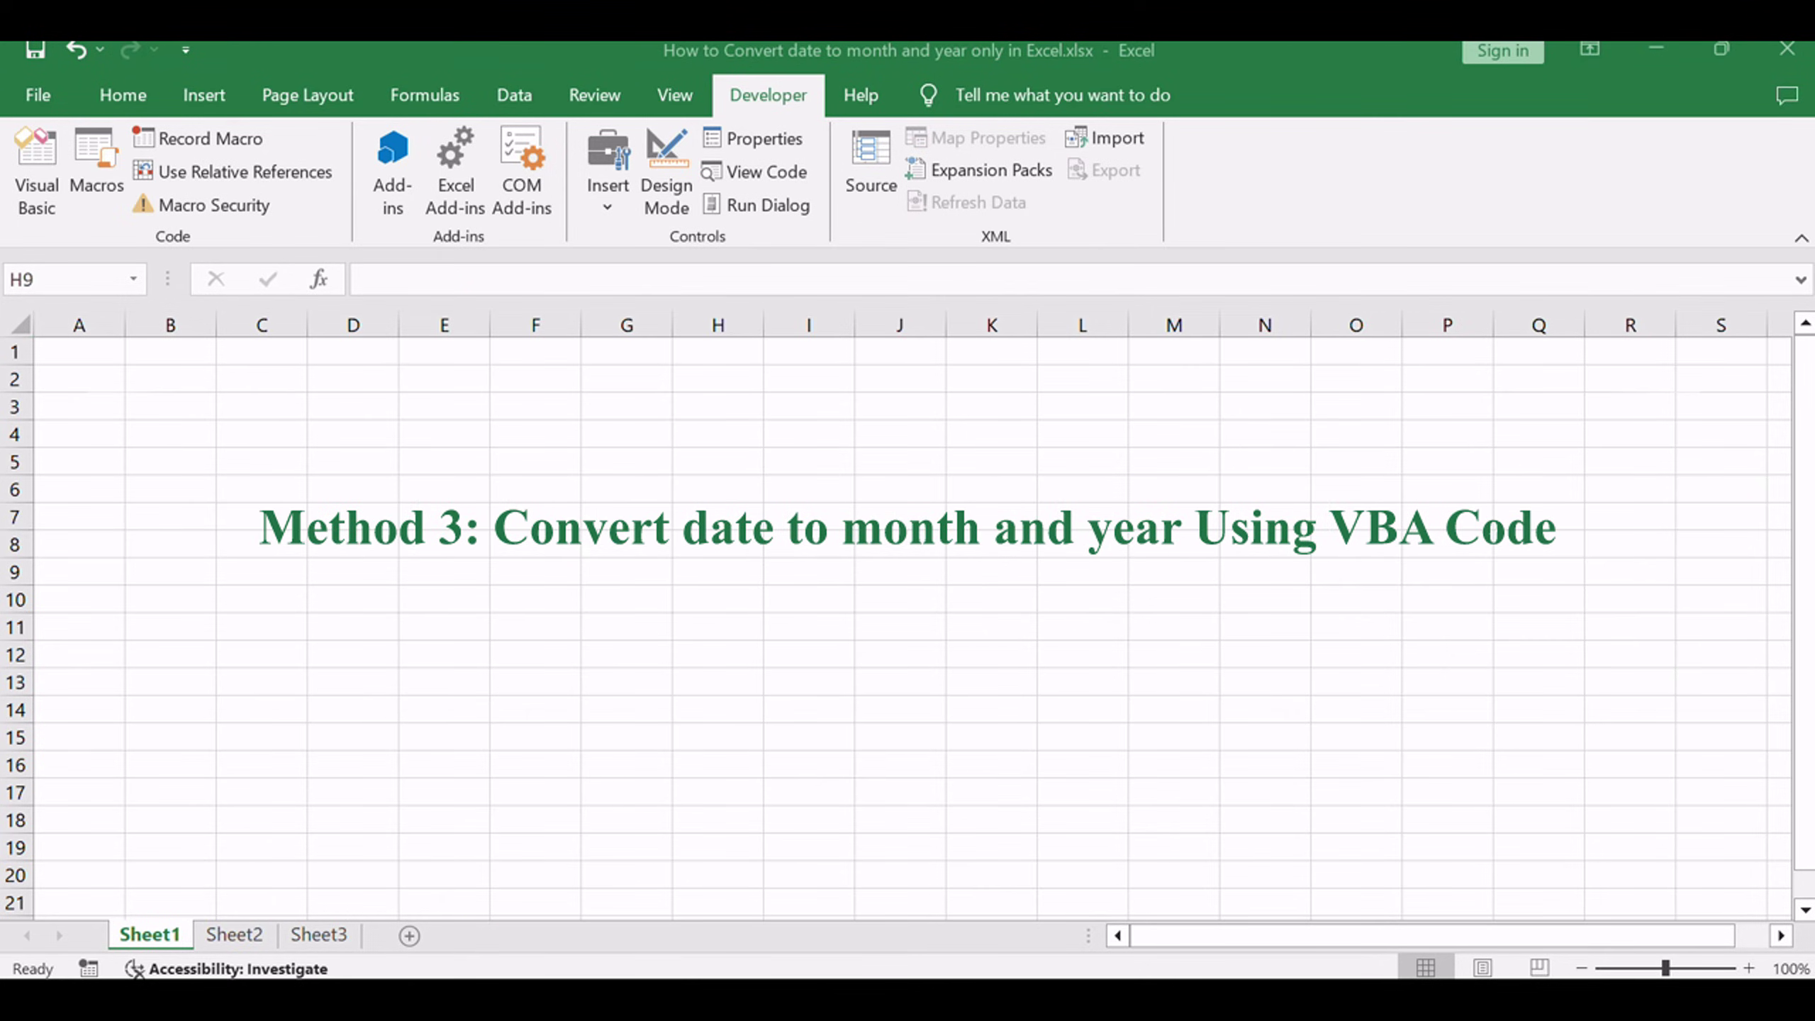
{"action": "left_click", "coordinate": [479, 541]}
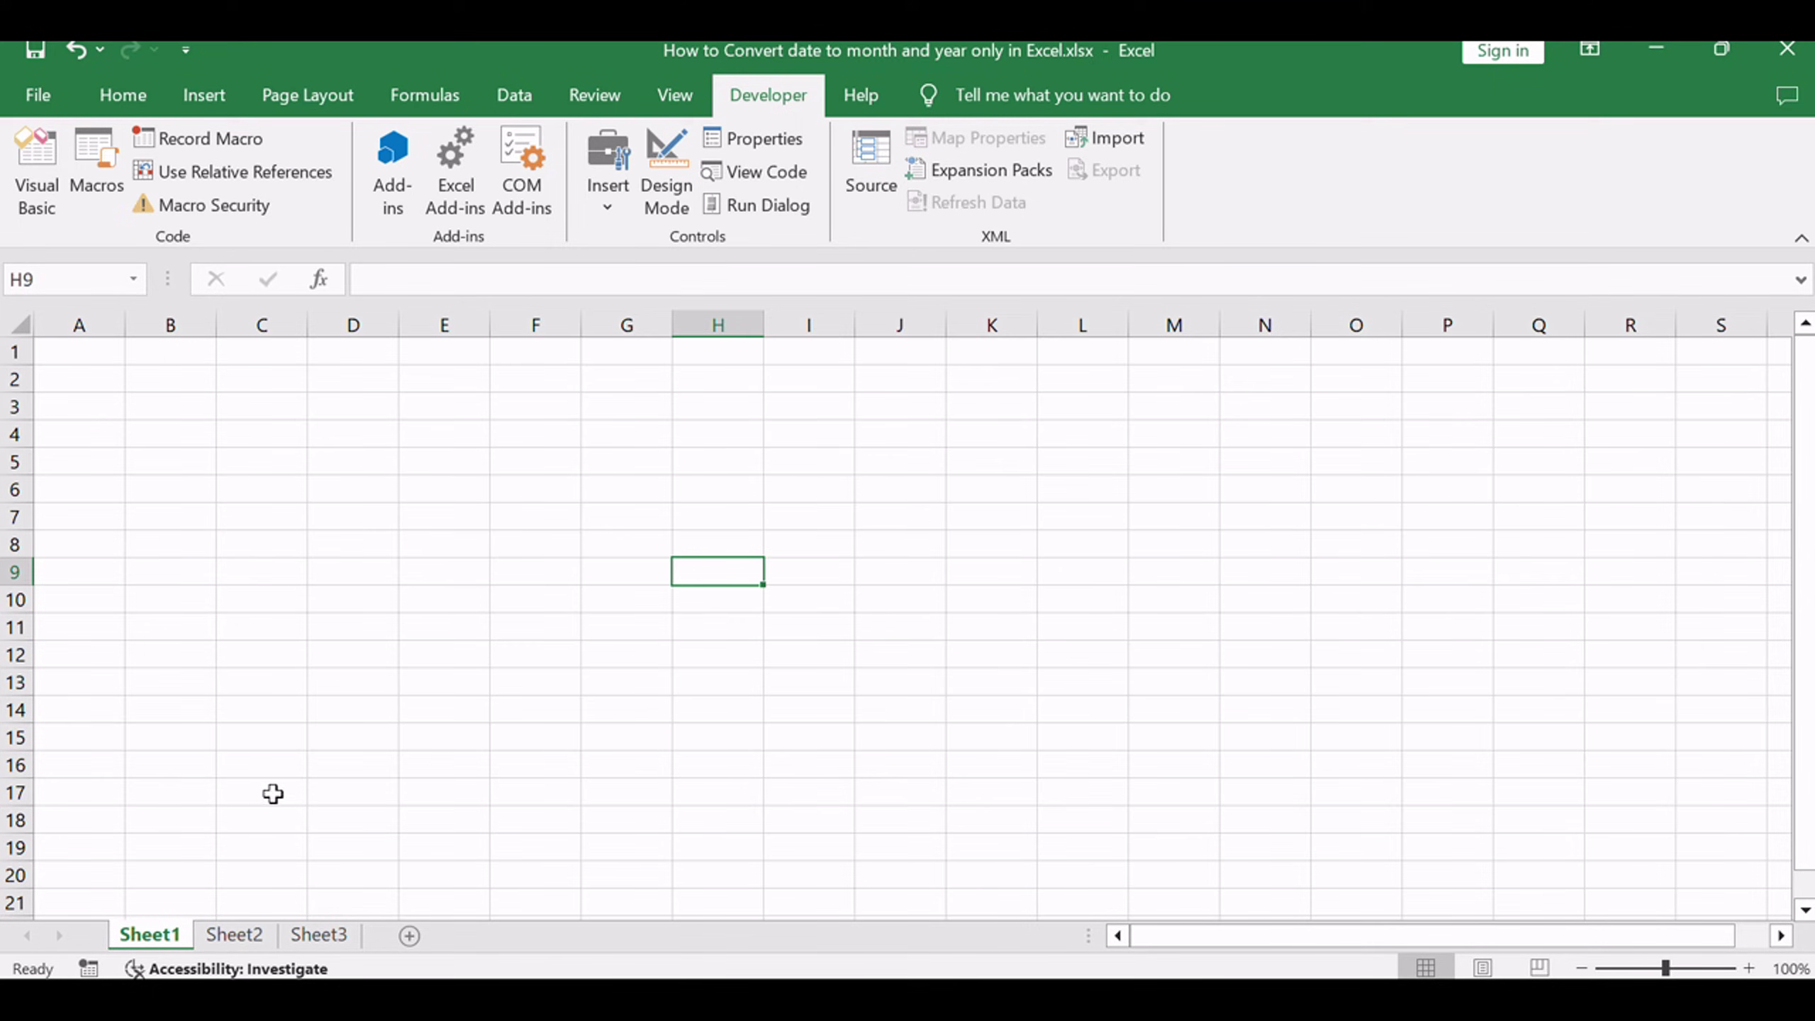
{"action": "left_click", "coordinate": [259, 934]}
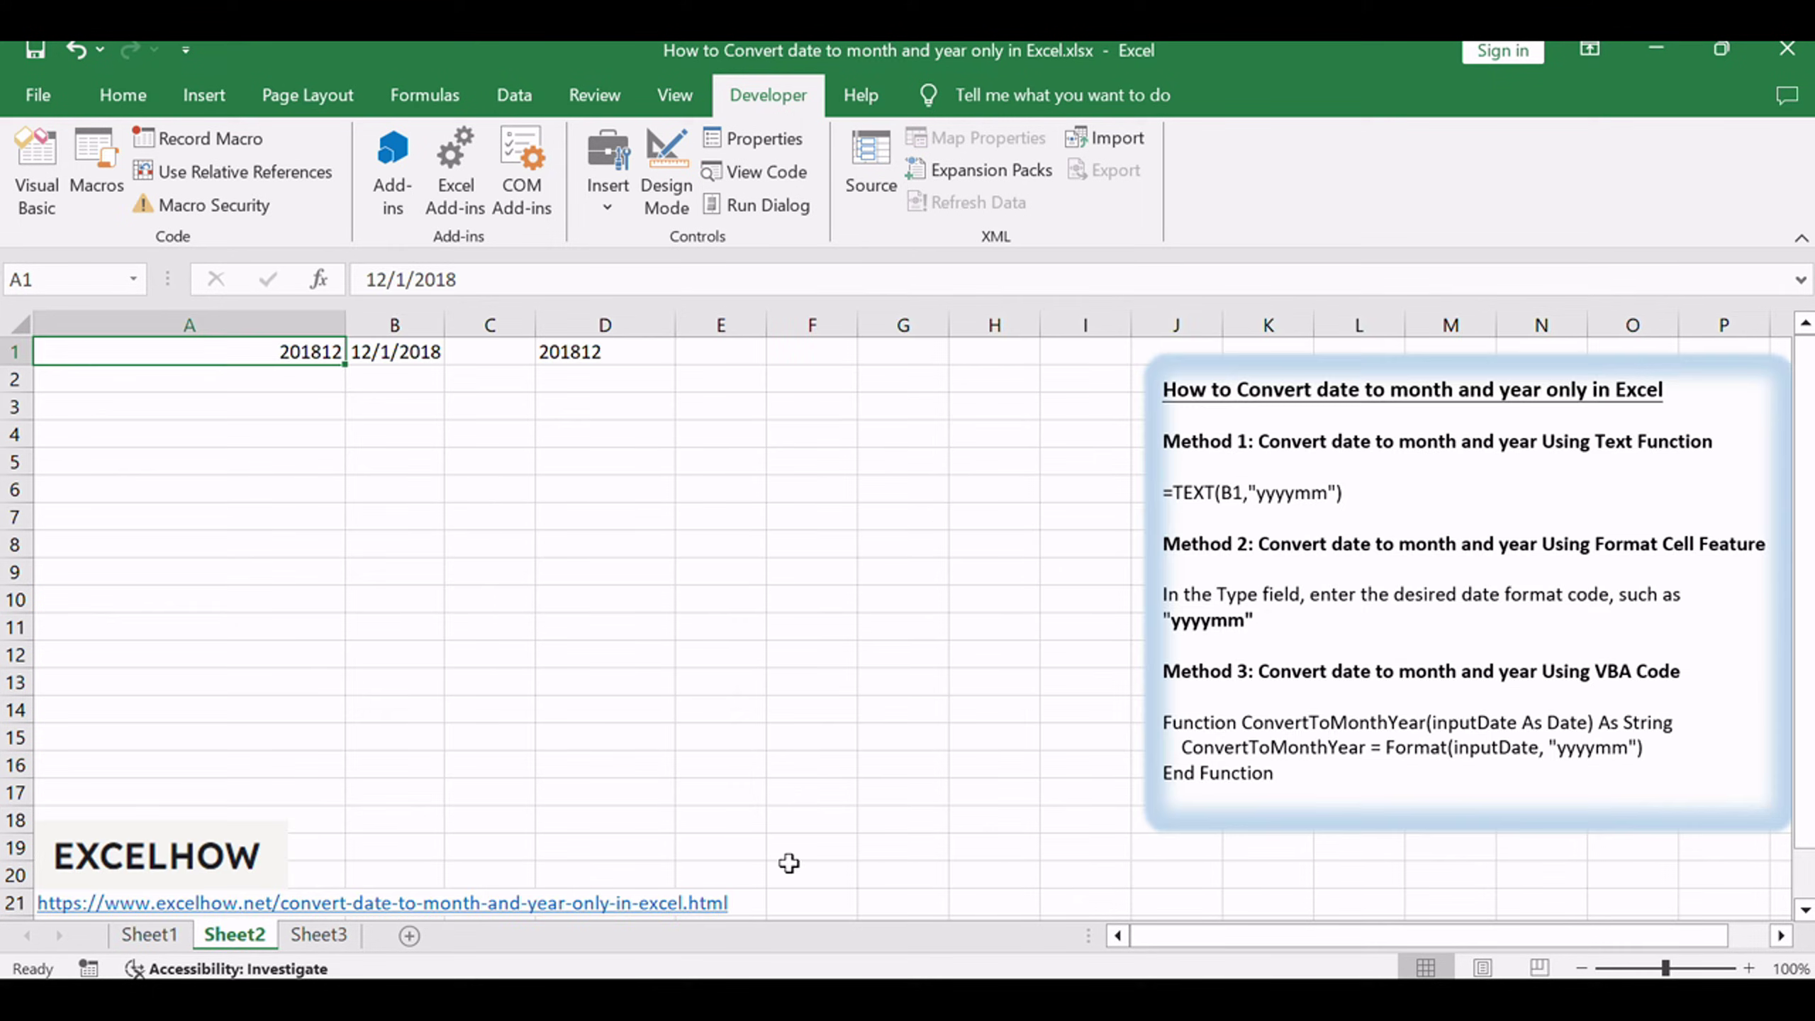
{"action": "left_click", "coordinate": [1466, 714]}
{"action": "left_click_drag", "start_coordinate": [1418, 670], "coordinate": [1688, 684]}
{"action": "left_click", "coordinate": [1367, 615]}
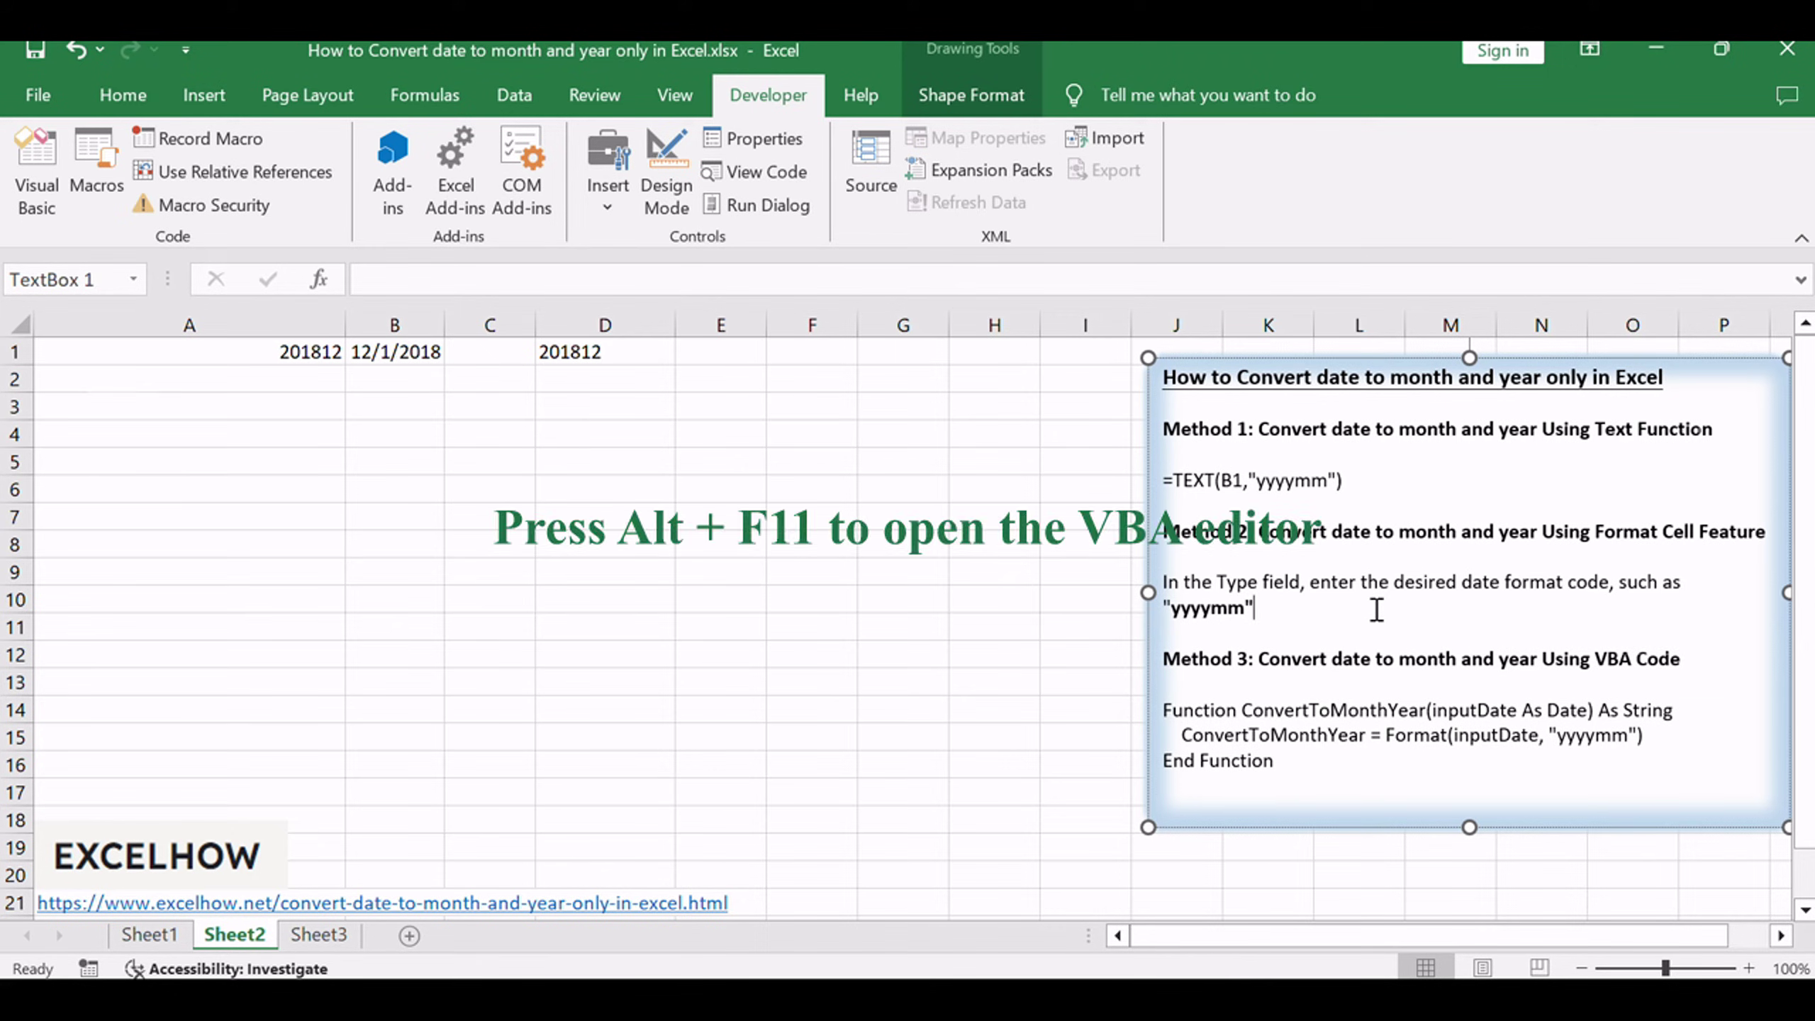
Step: Open the VBA editor and insert a new standard module into the date conversion workbook's project
{"action": "left_click", "coordinate": [621, 597]}
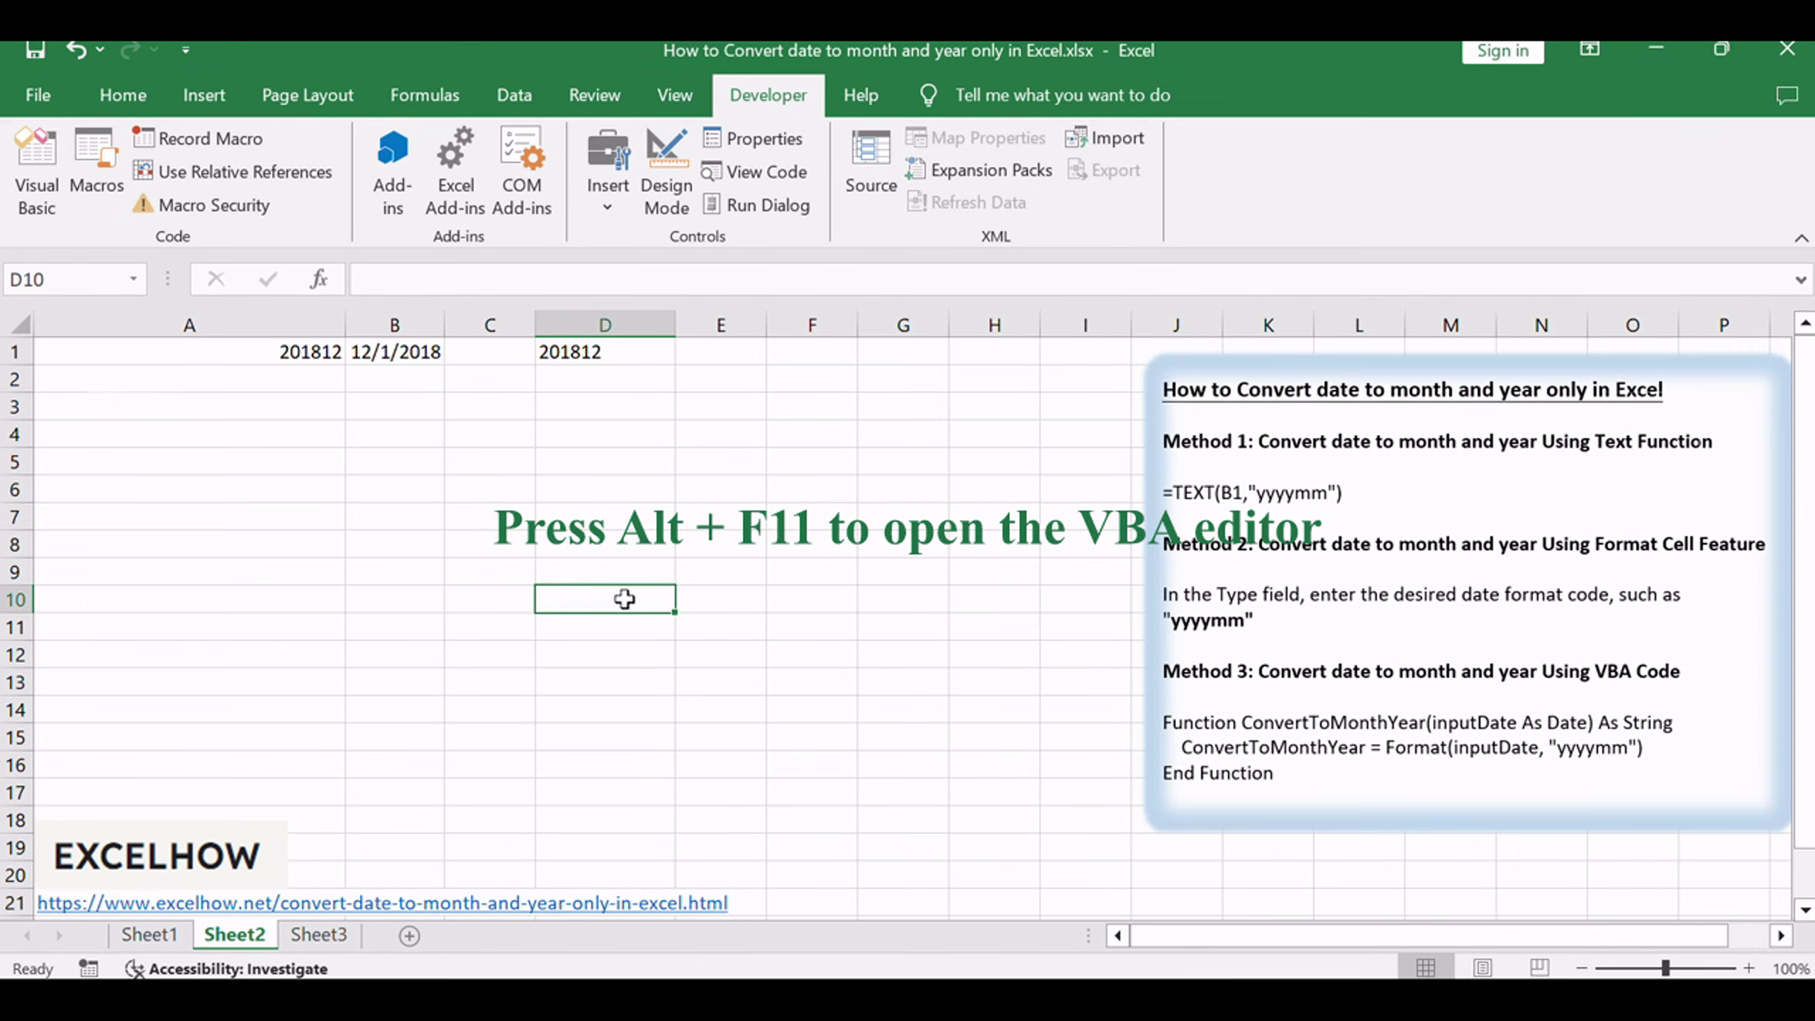
{"action": "key", "text": "alt+F11"}
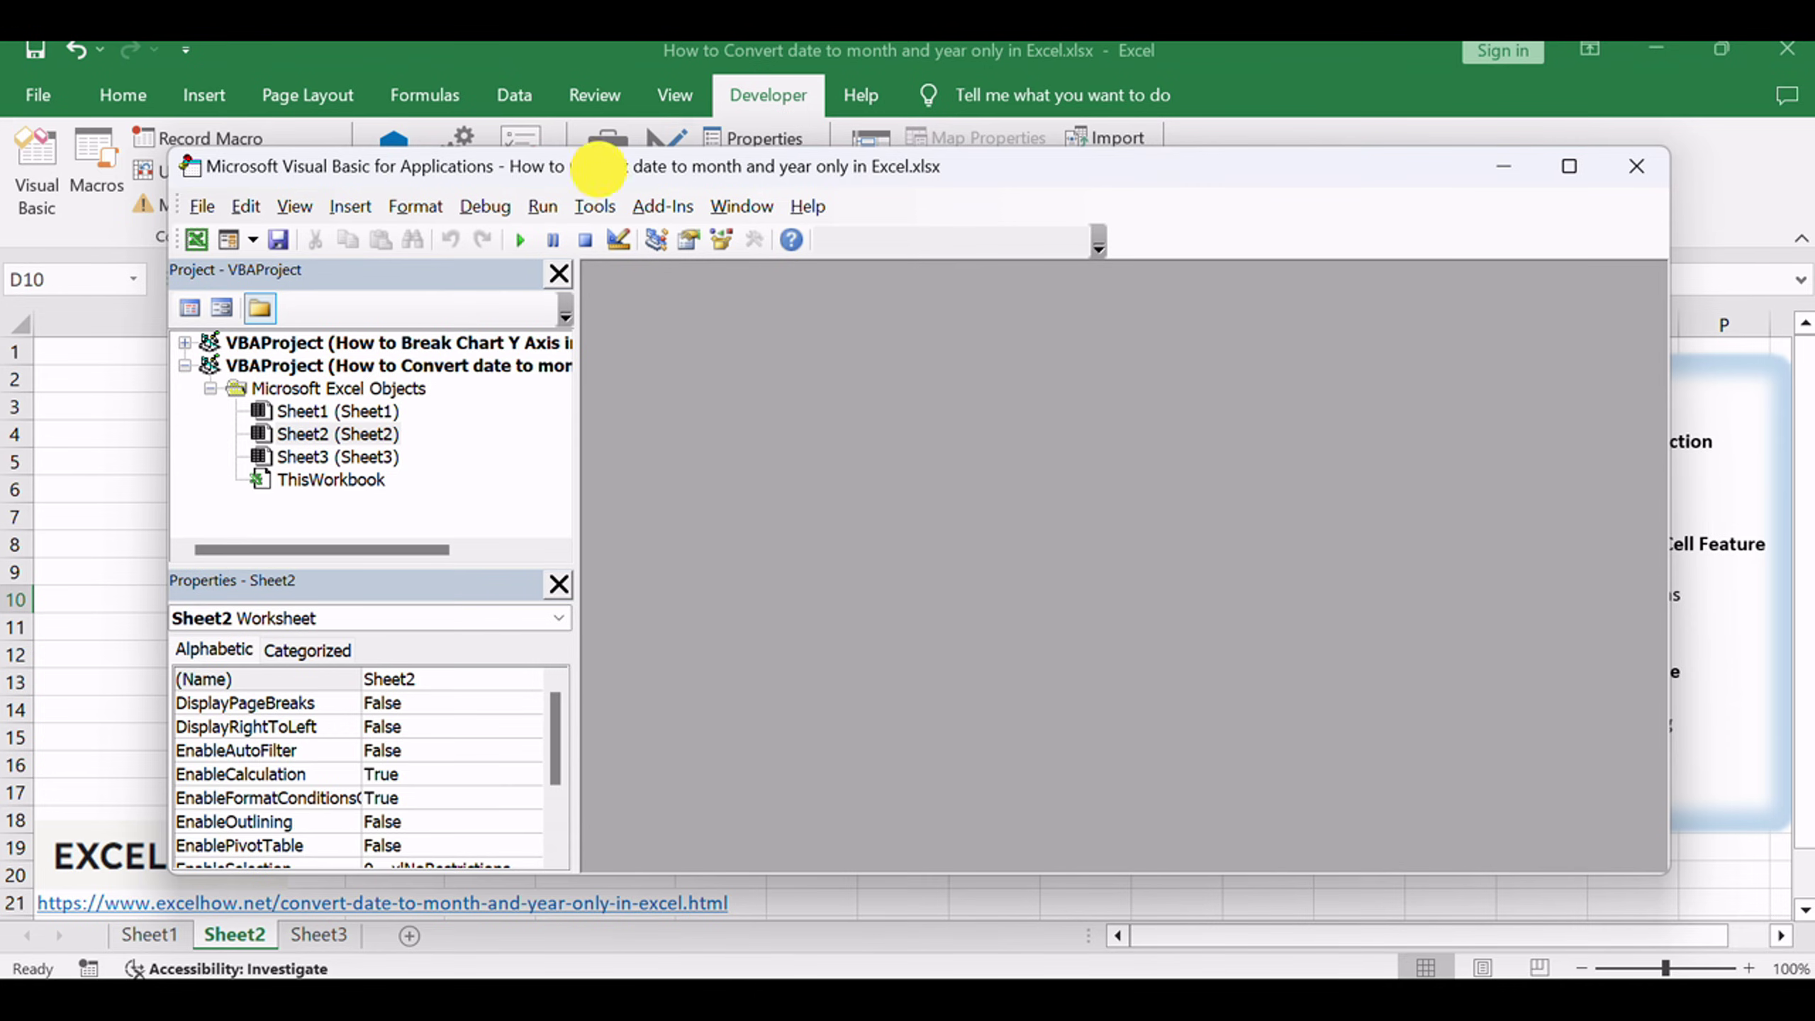
{"action": "left_click_drag", "start_coordinate": [599, 168], "coordinate": [538, 142]}
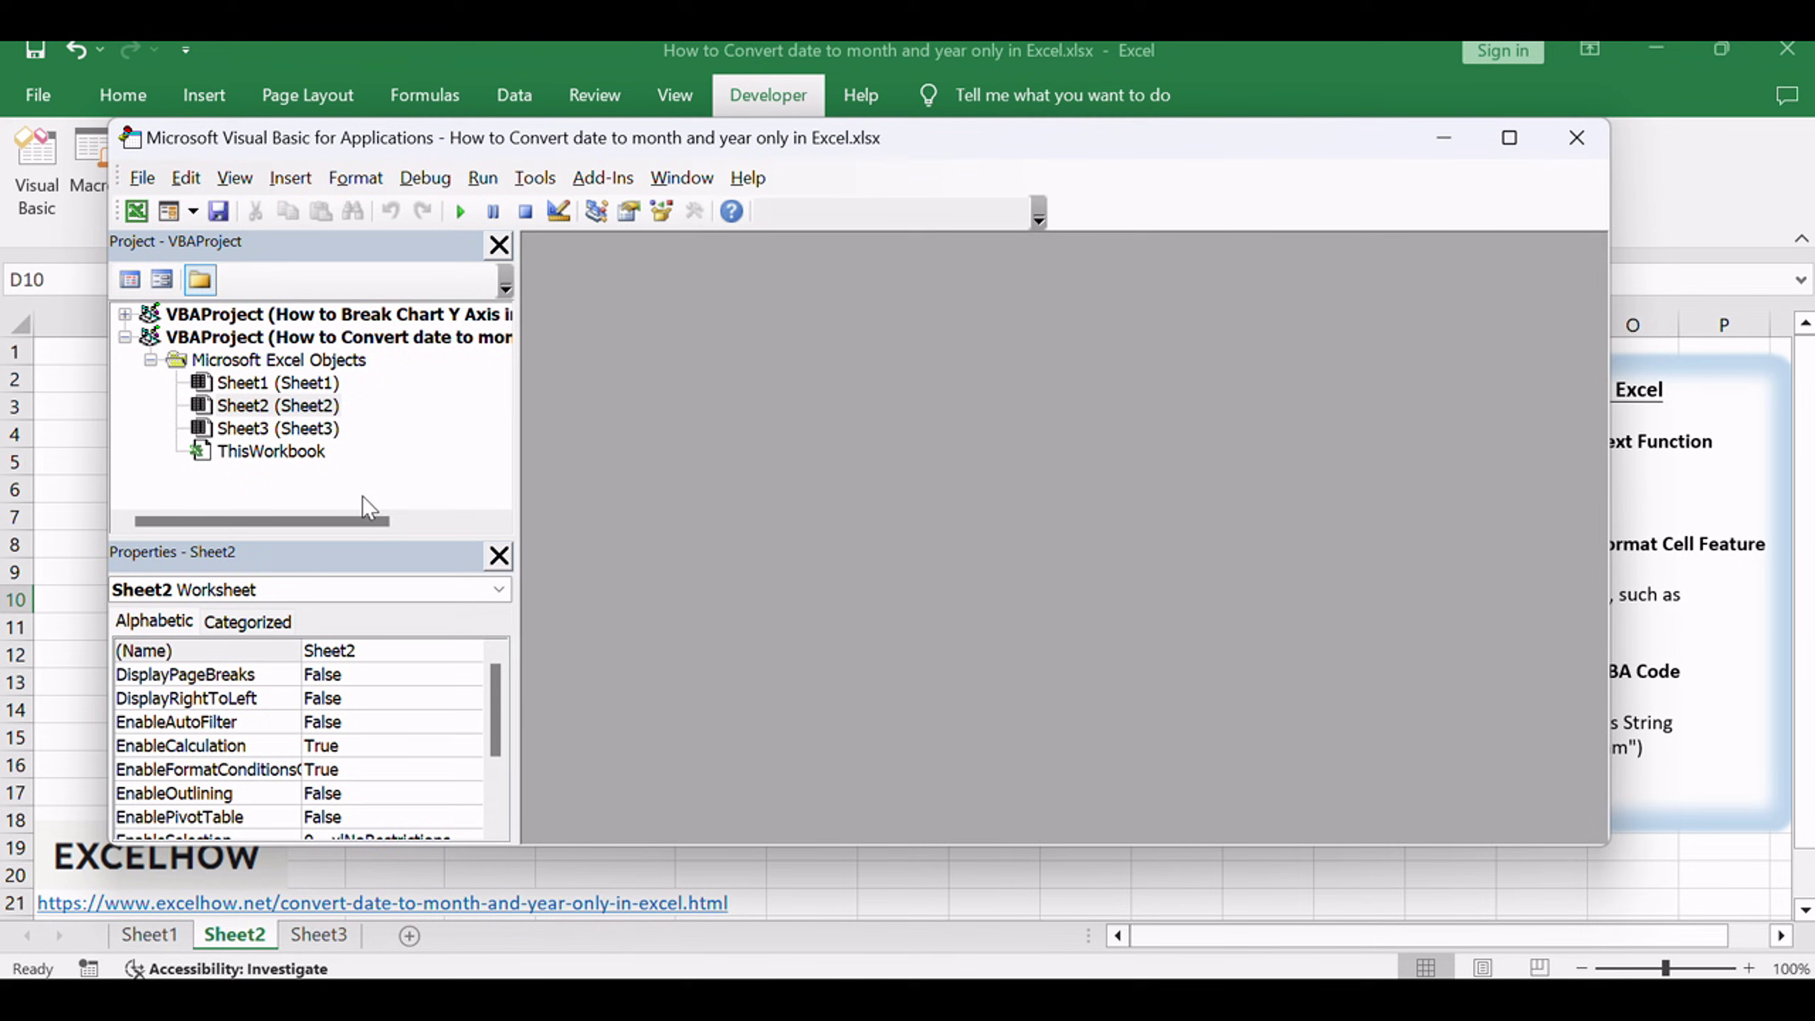
{"action": "left_click", "coordinate": [397, 411]}
{"action": "right_click", "coordinate": [397, 411]}
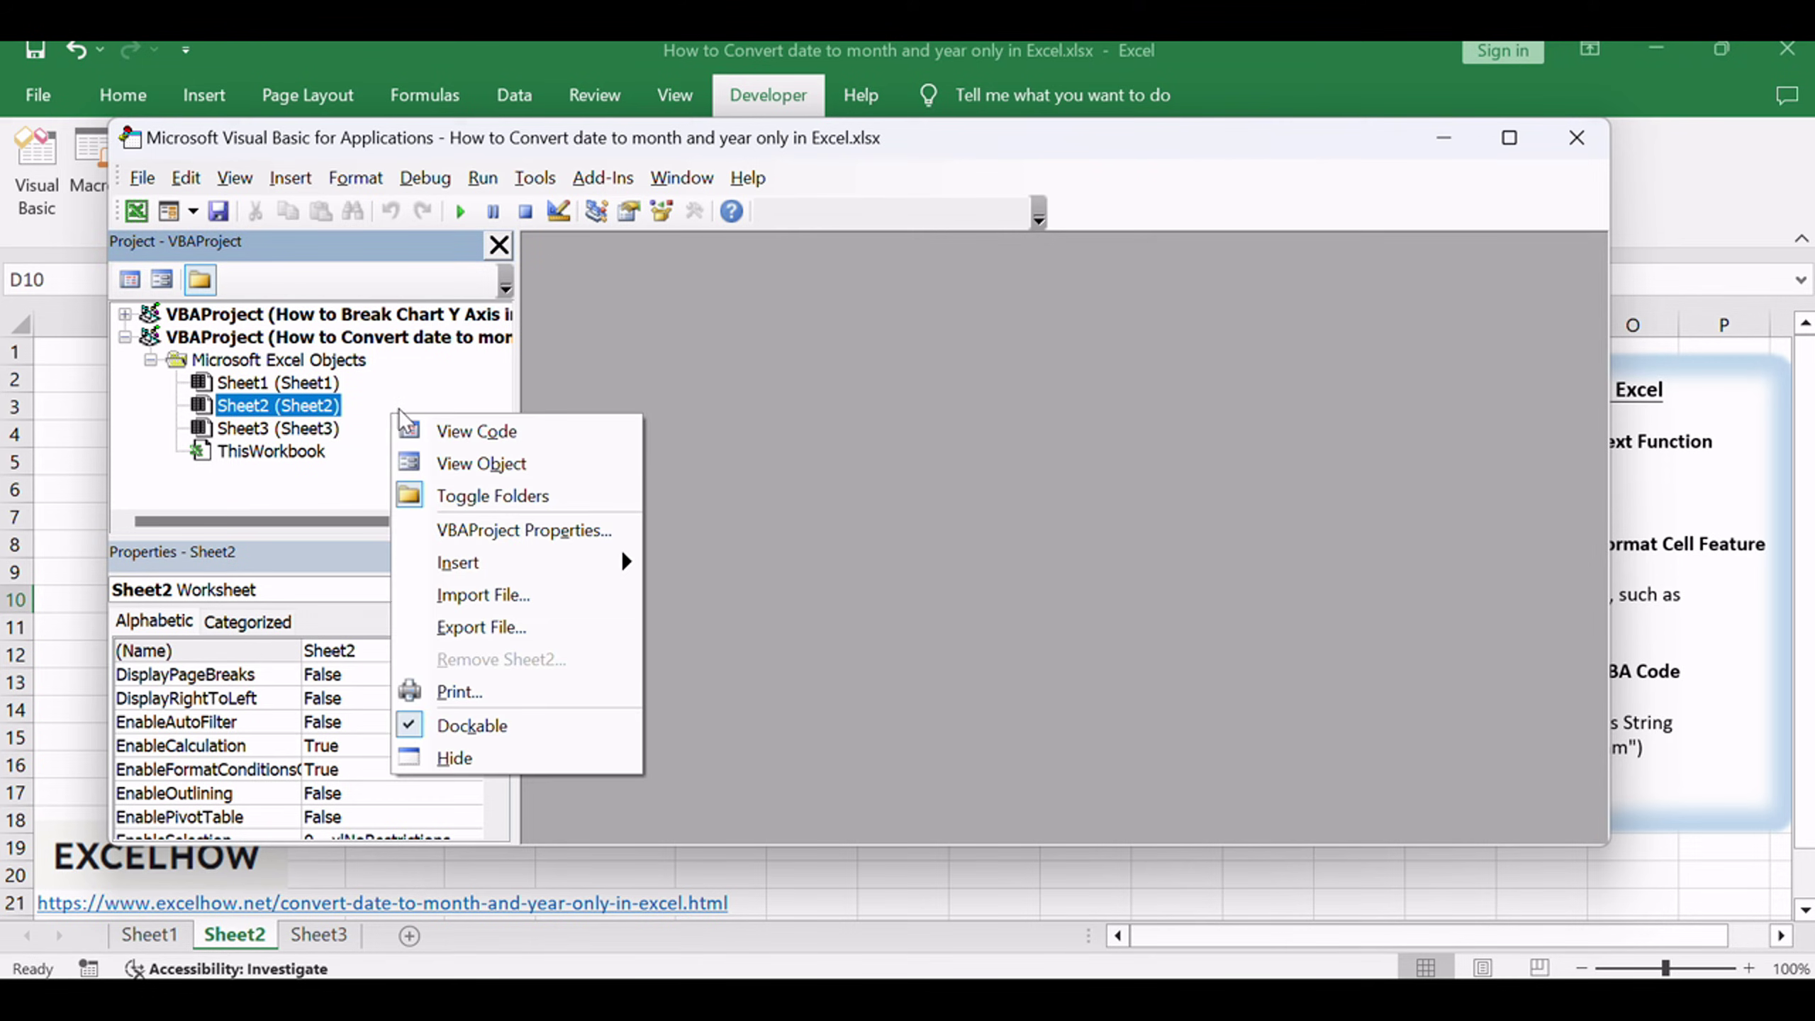
{"action": "mouse_move", "coordinate": [616, 563]}
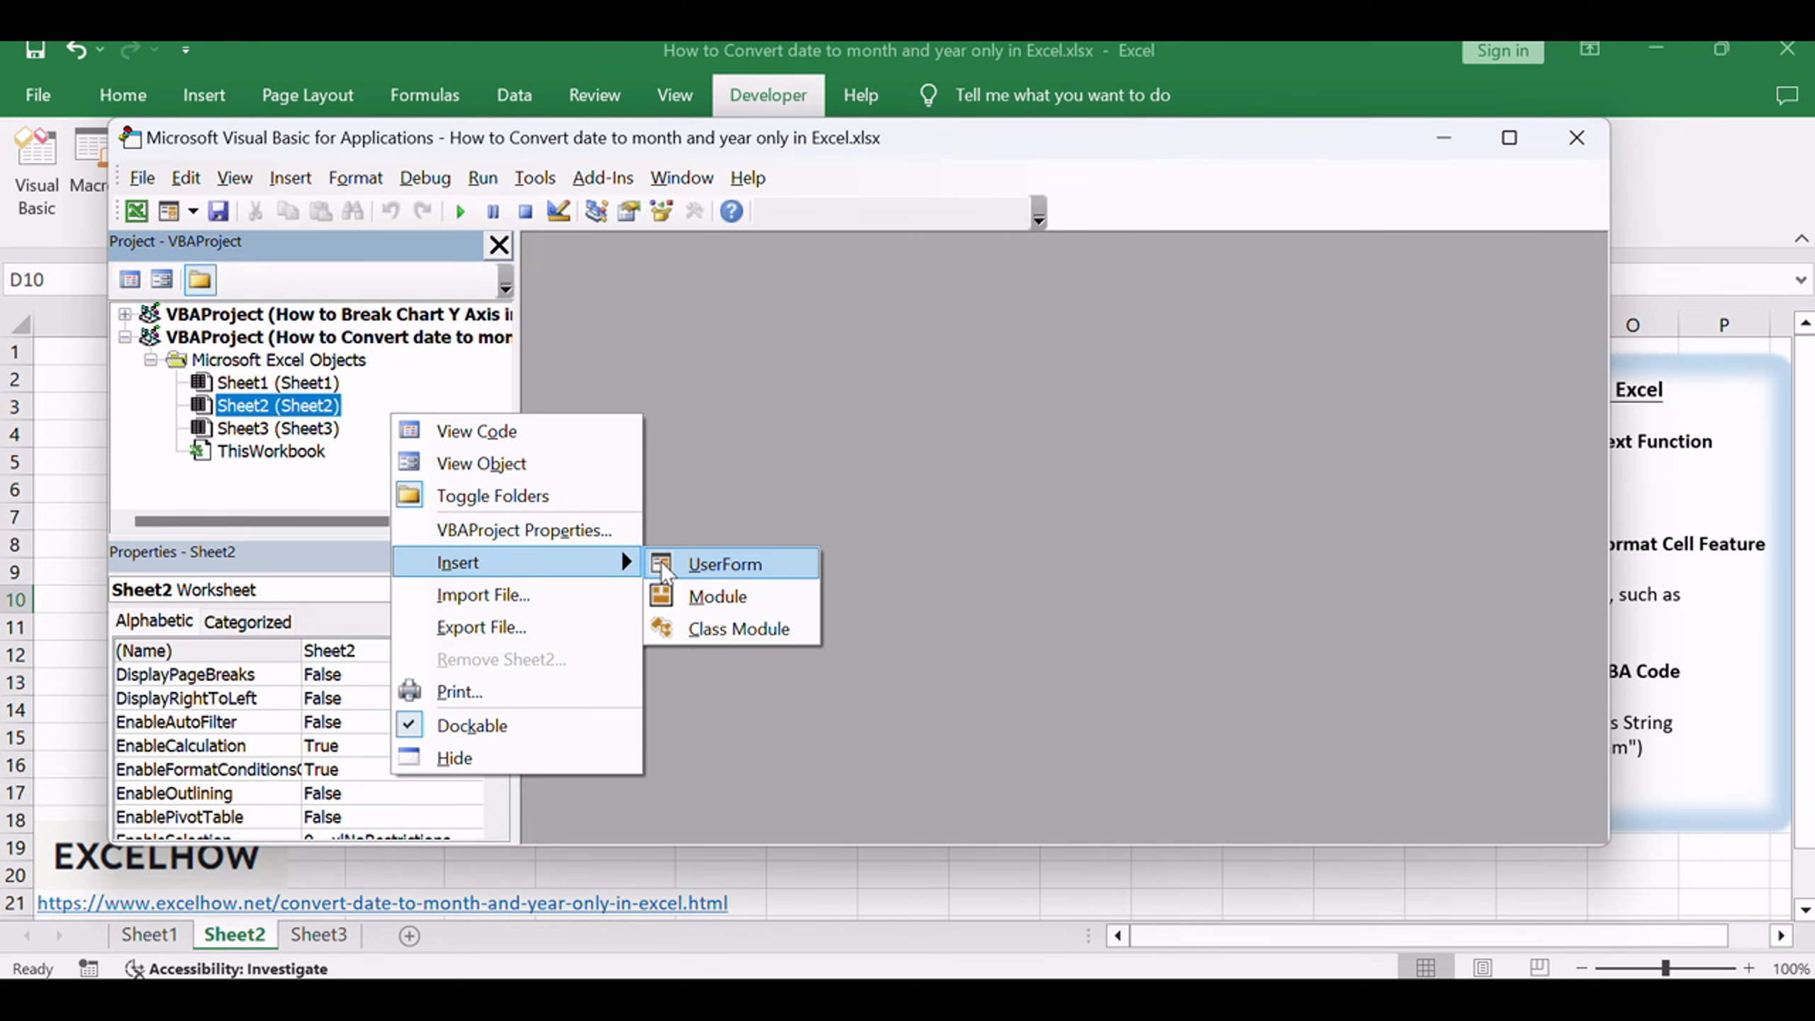
{"action": "left_click", "coordinate": [763, 600]}
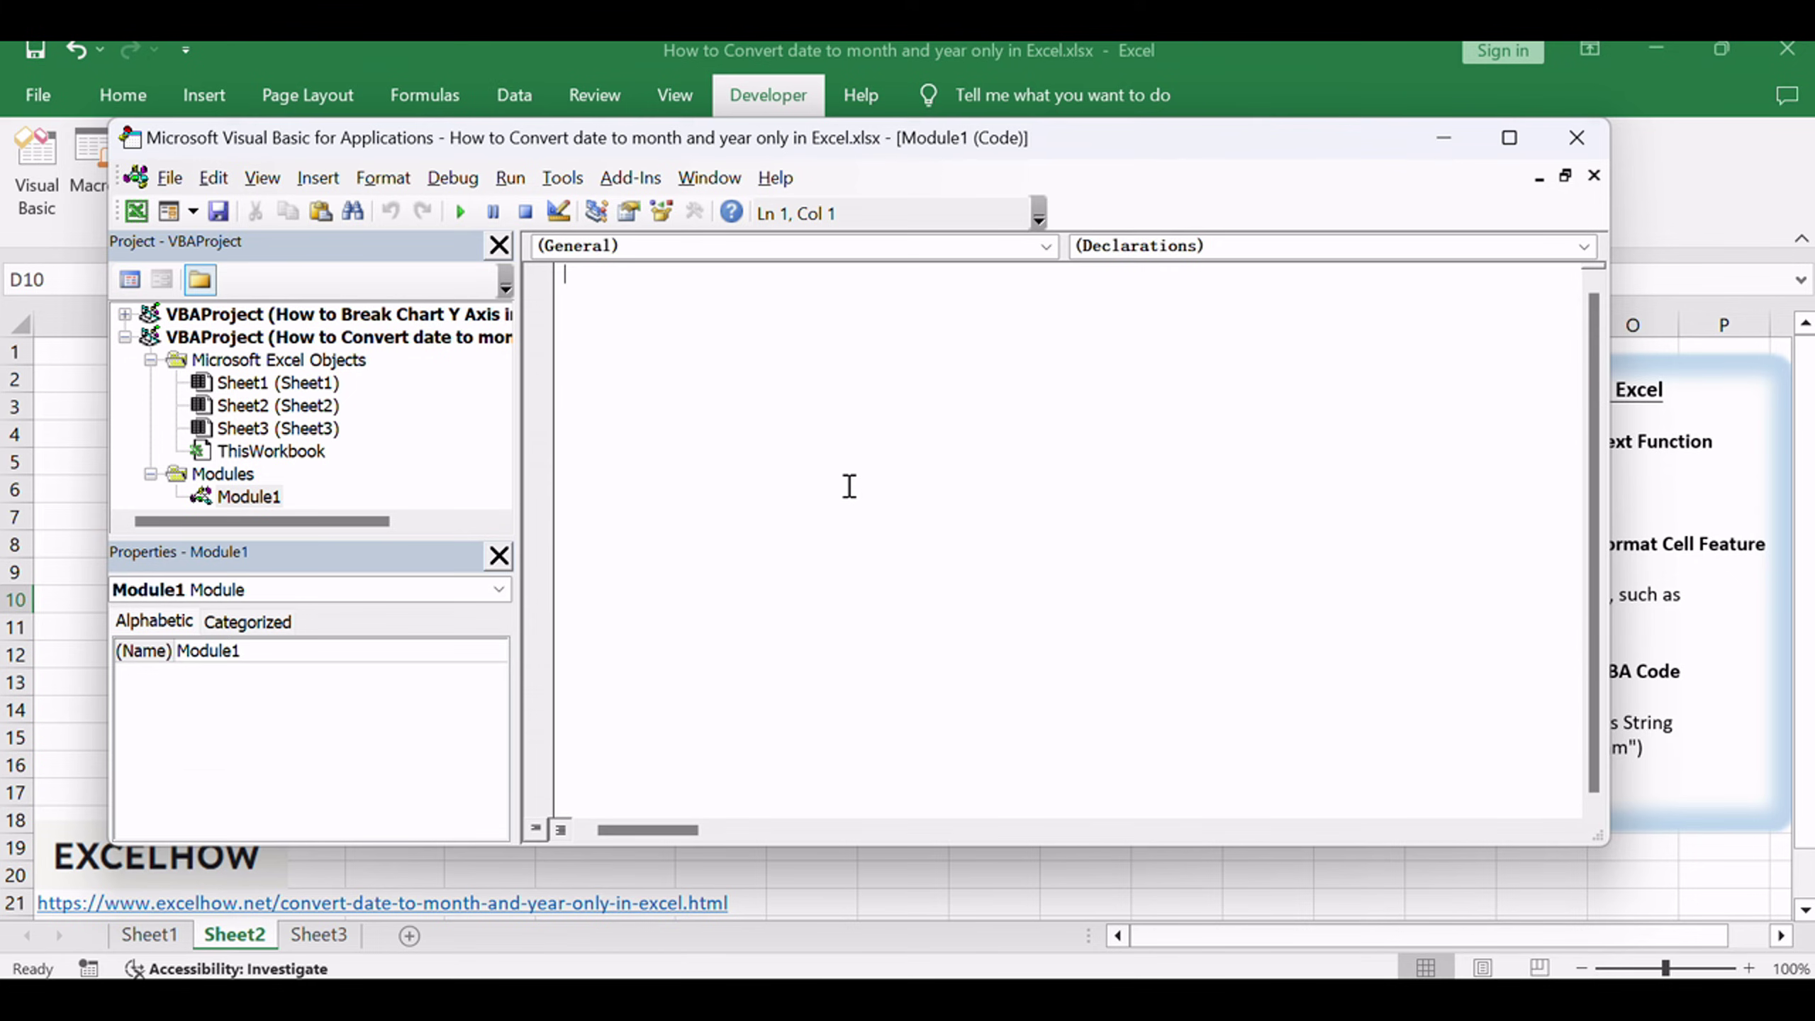
Step: Paste the ConvertToMonthYear(inputDate As Date) function using Format(inputDate, "yyyymm") into the module, review it and close the VBA editor
{"action": "type", "text": "Function ConvertToMonthYear(inputDate As Date) As String     ConvertToMonthYear = Format(inputDate, \"yyyymm\") End Function"}
{"action": "left_click_drag", "start_coordinate": [659, 274], "coordinate": [812, 272]}
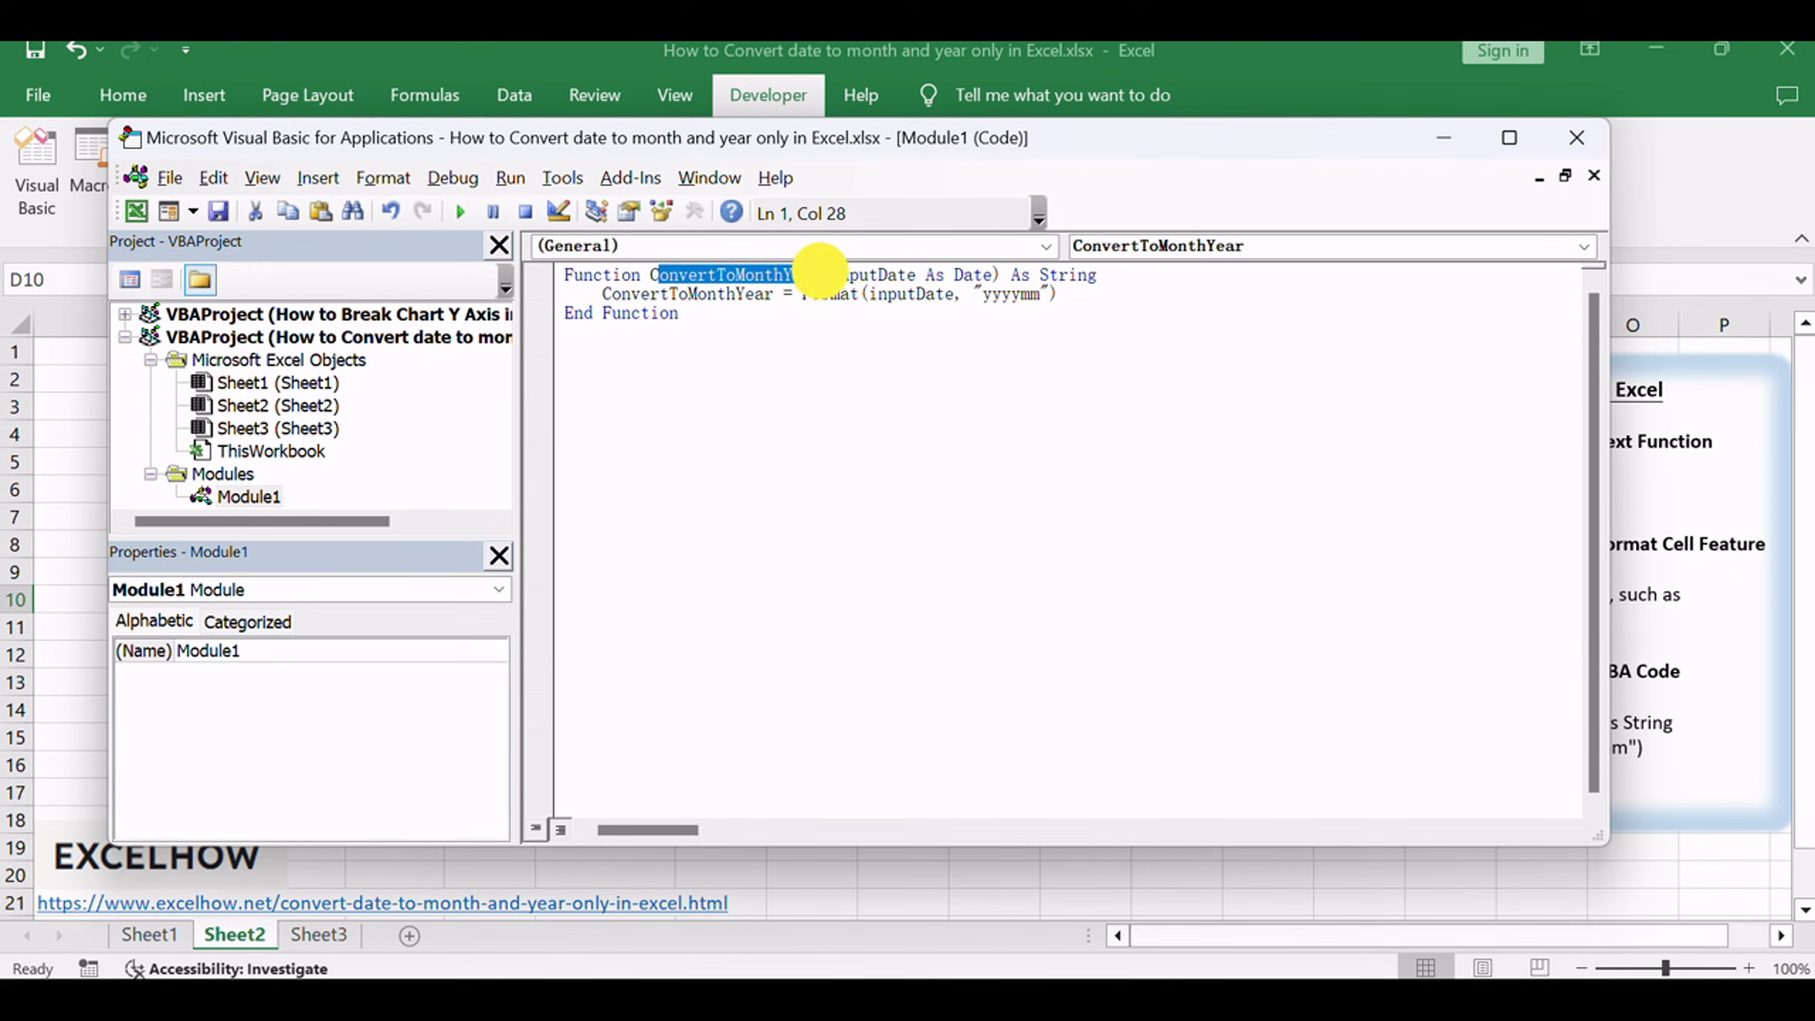
{"action": "left_click", "coordinate": [809, 352]}
{"action": "double_click", "coordinate": [816, 295]}
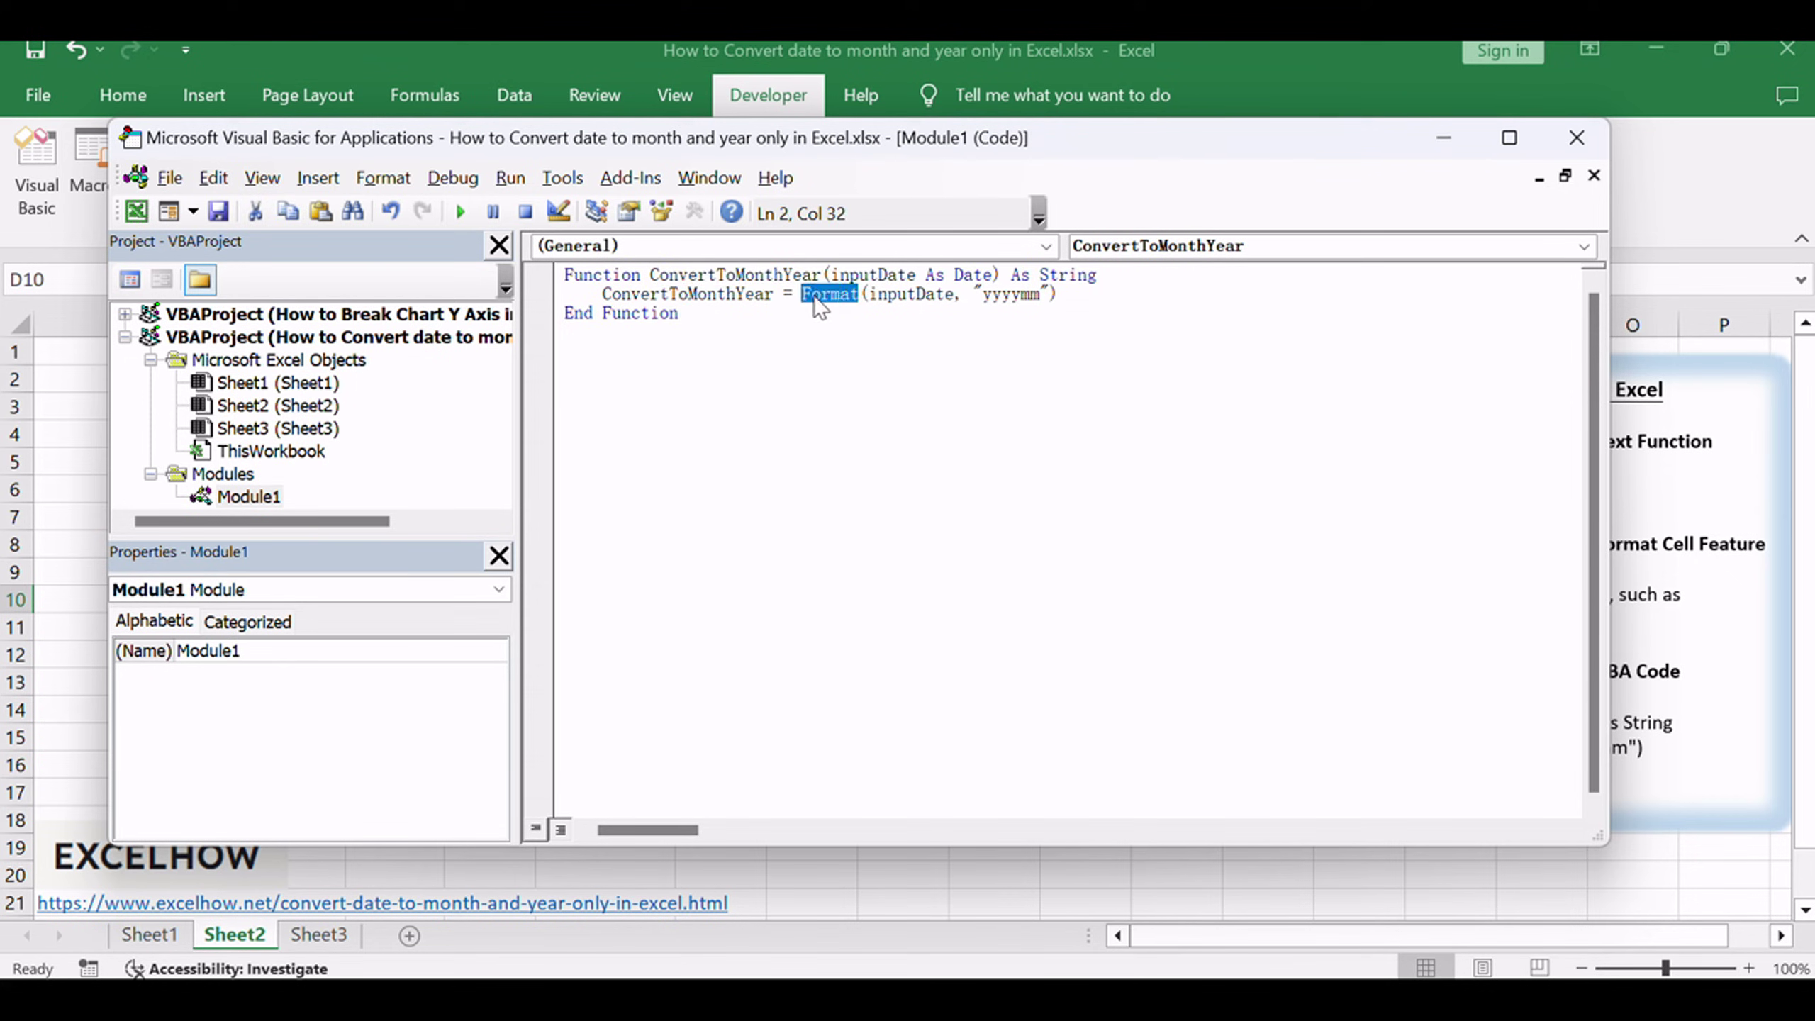
{"action": "double_click", "coordinate": [1011, 294]}
{"action": "left_click", "coordinate": [1014, 350]}
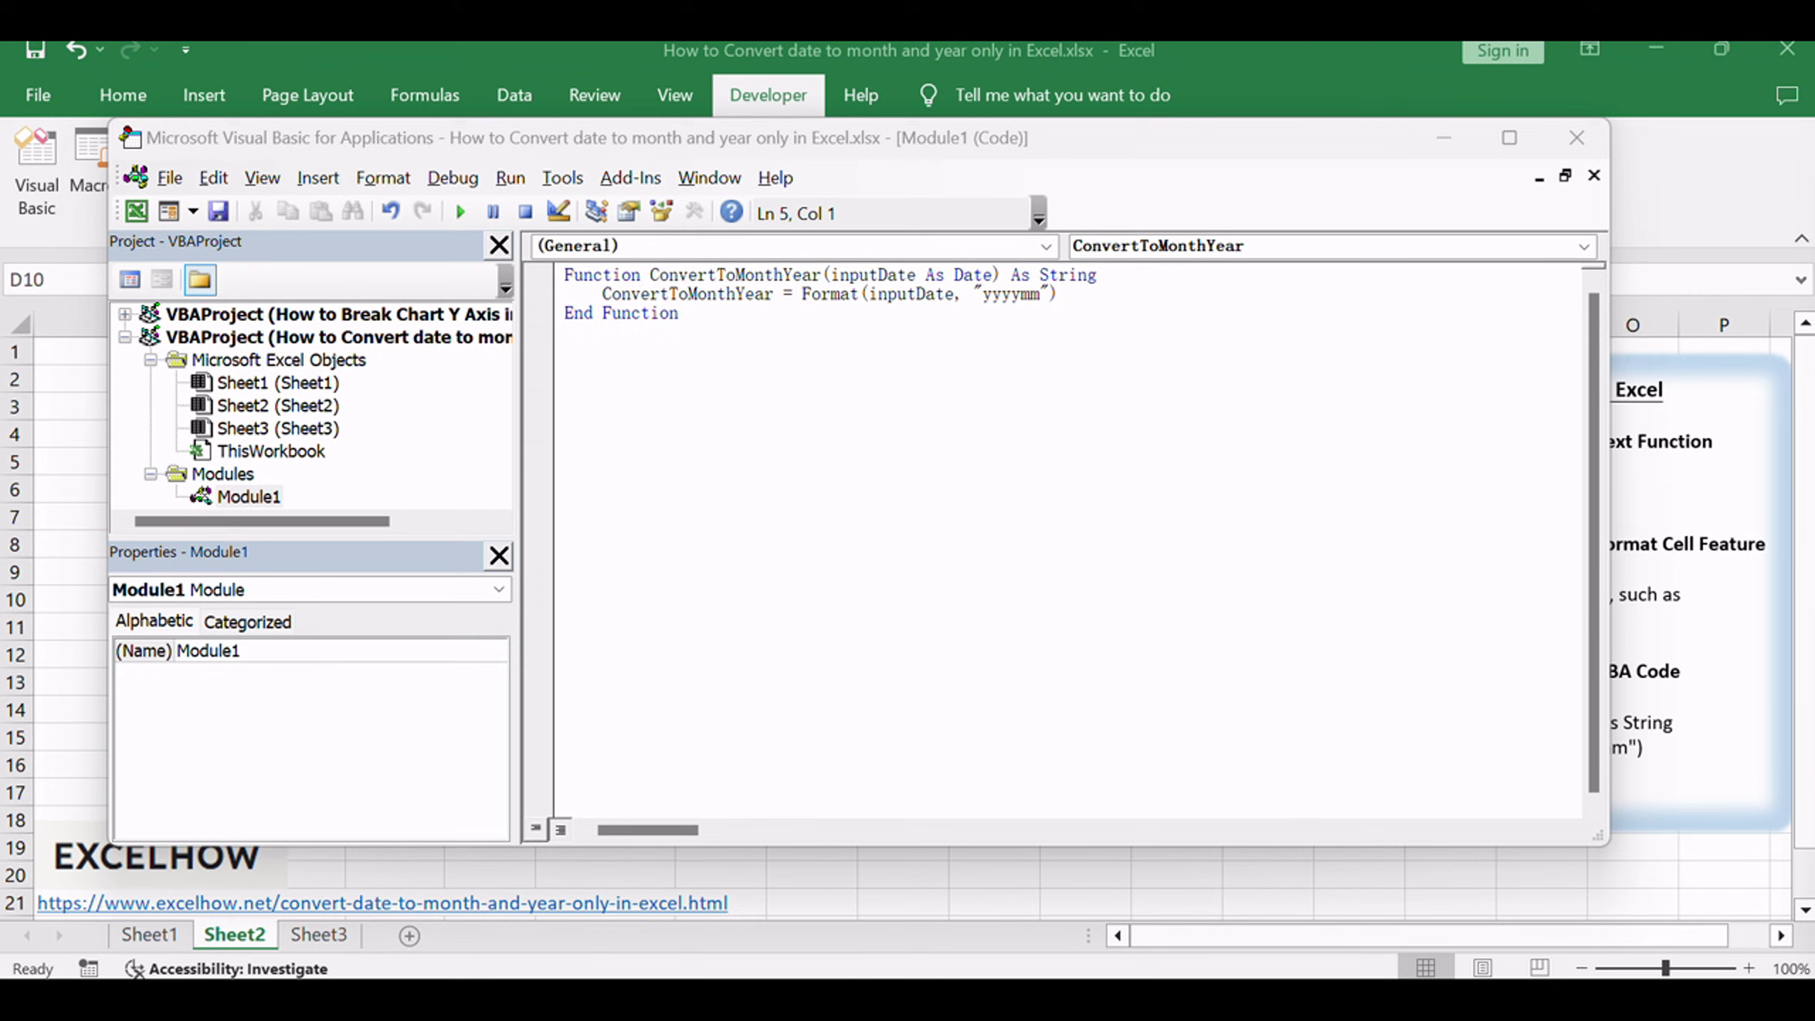
{"action": "left_click", "coordinate": [1232, 377]}
{"action": "left_click", "coordinate": [1576, 138]}
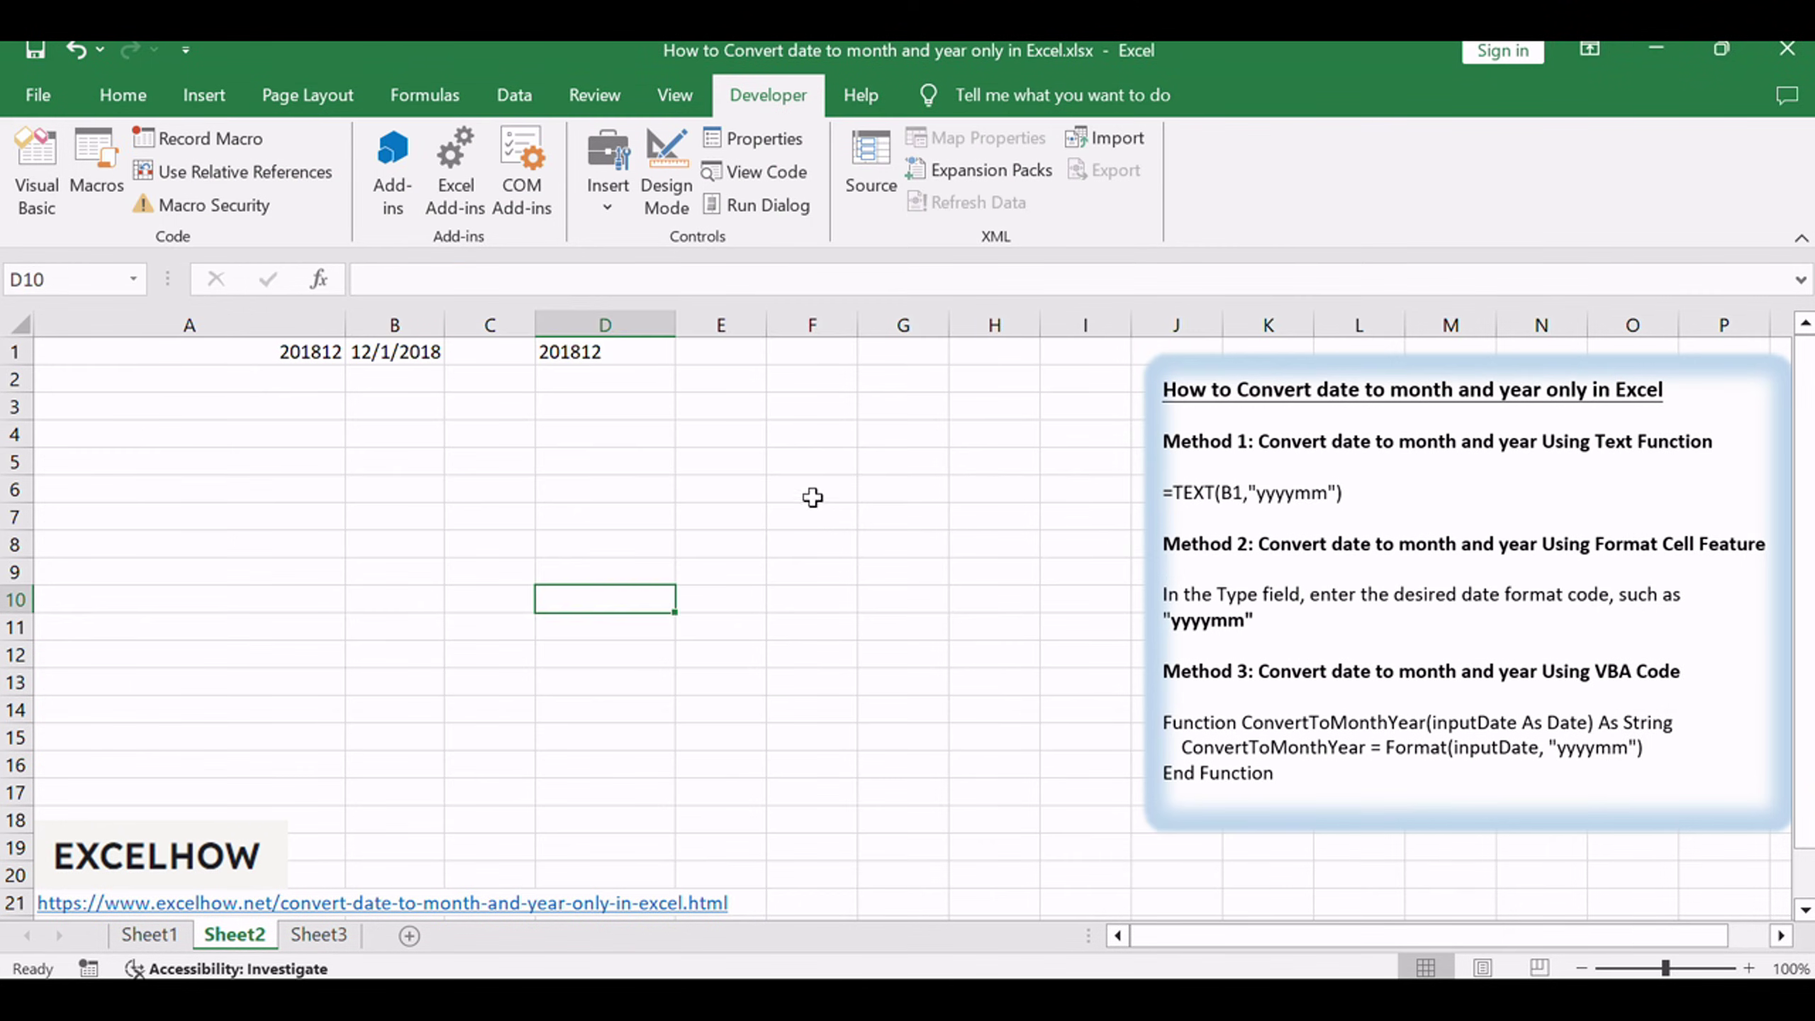
Step: Enter the formula =ConvertToMonthYear(B1) in cell E1 of Sheet2
{"action": "double_click", "coordinate": [746, 352]}
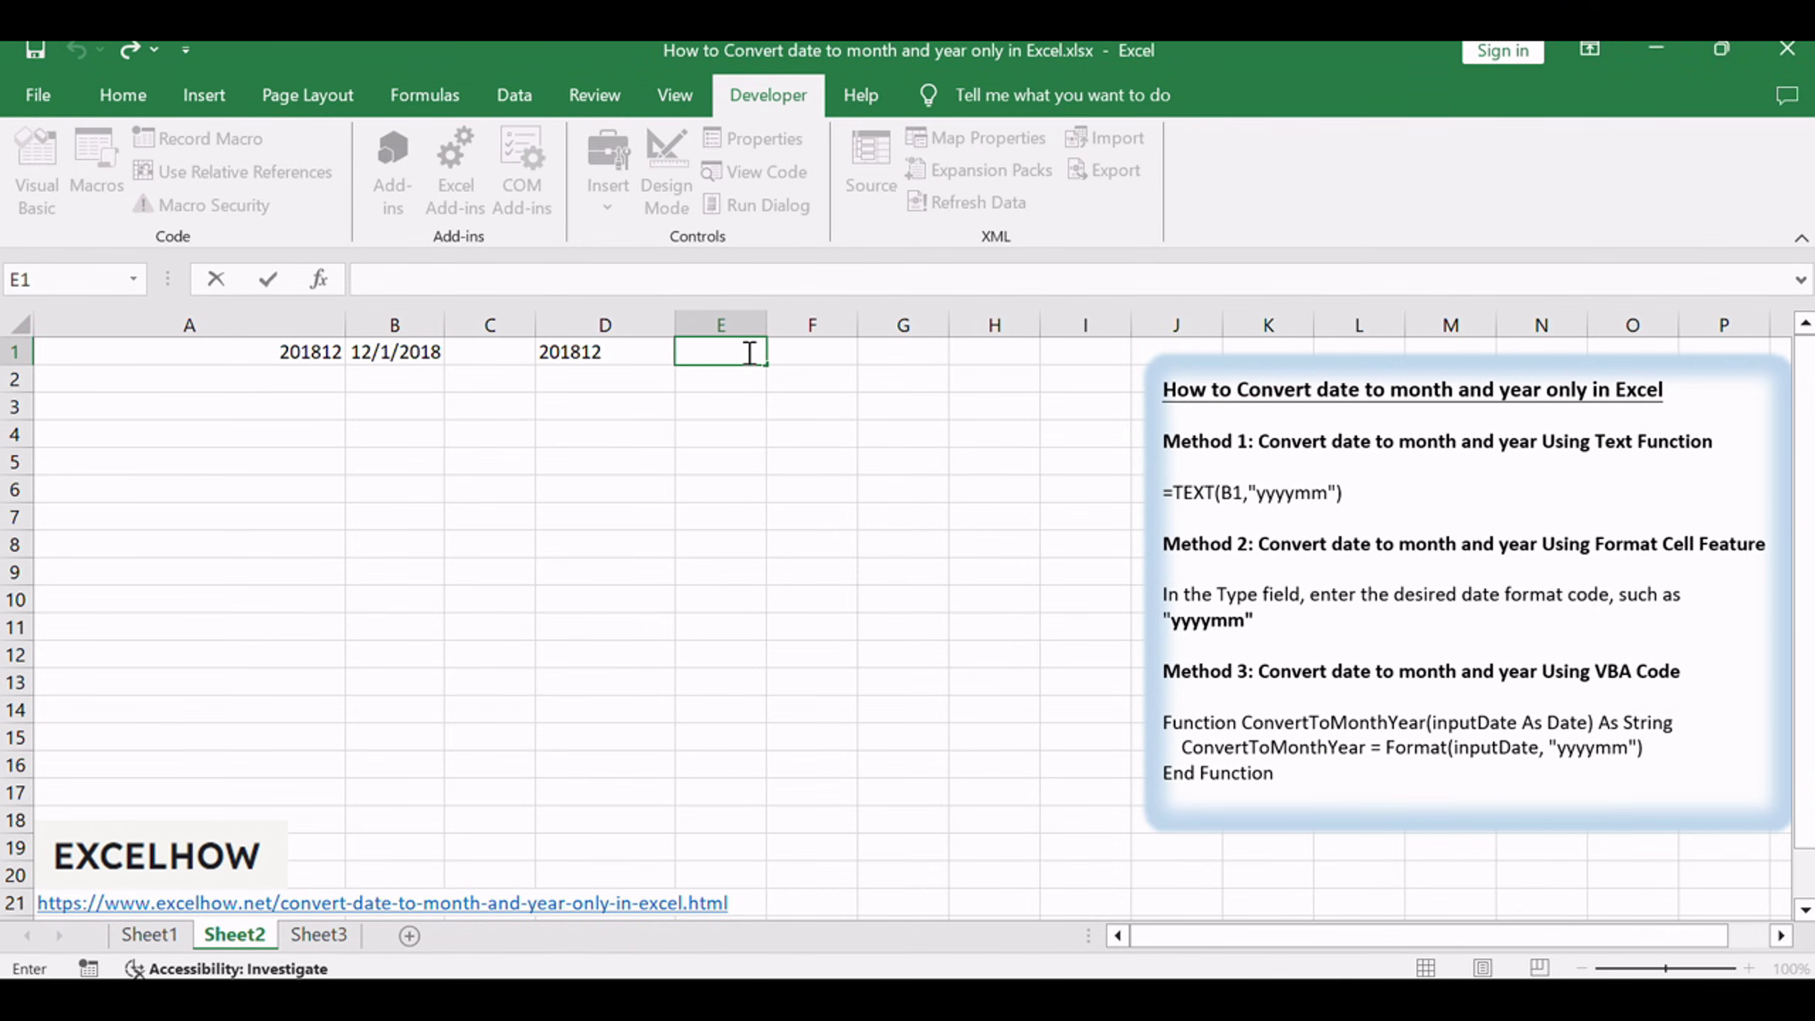
{"action": "type", "text": "=ConvertToMonthYear(B1)"}
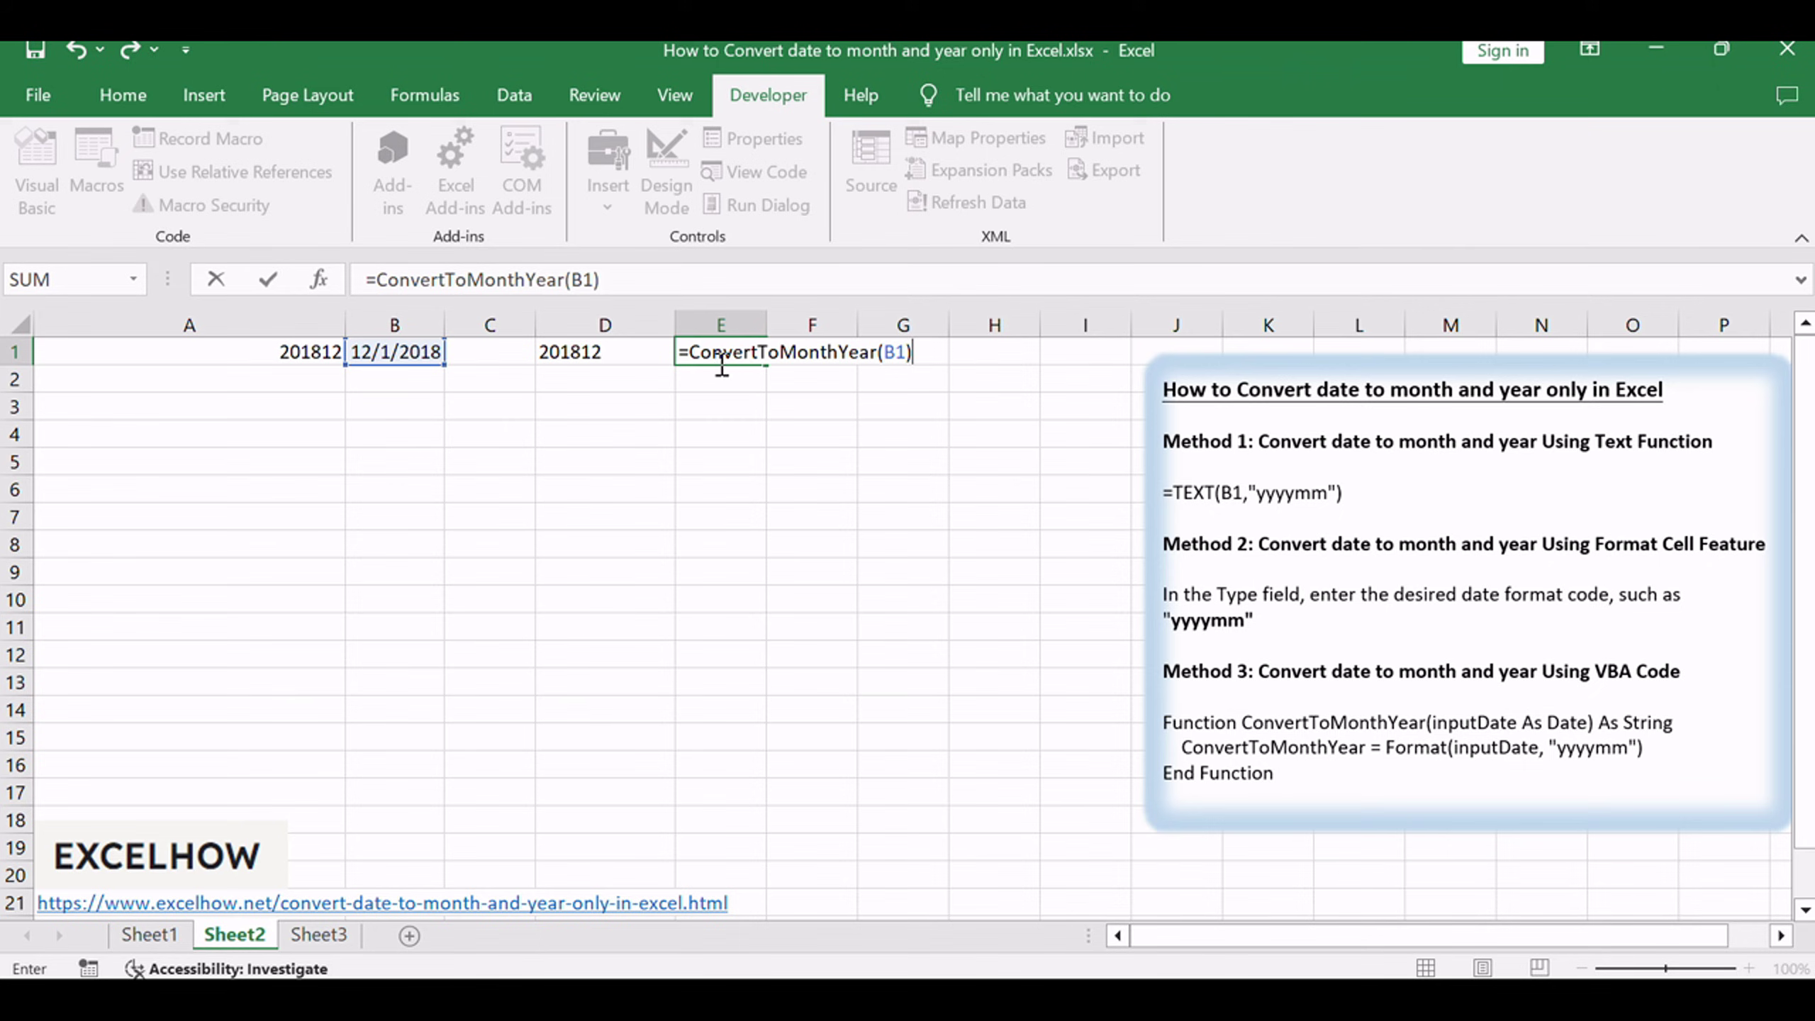
{"action": "left_click", "coordinate": [896, 351]}
{"action": "key", "text": "alt+Tab"}
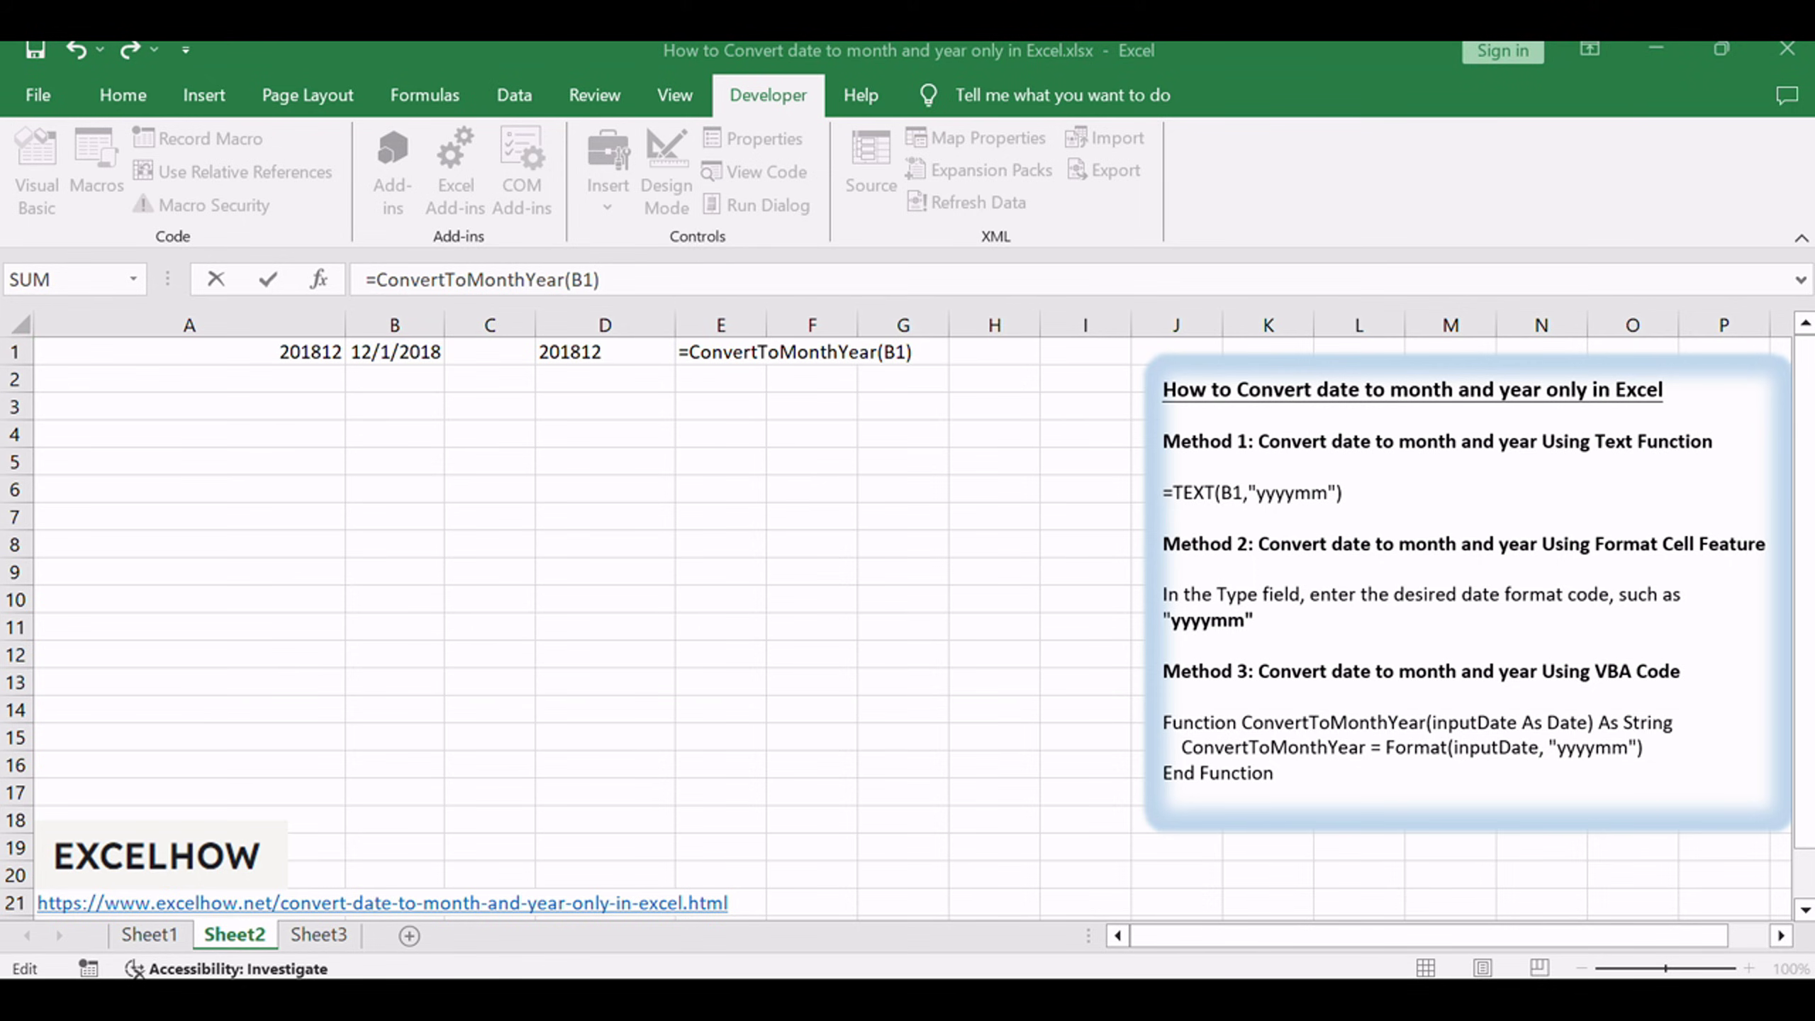
{"action": "left_click", "coordinate": [625, 285]}
{"action": "key", "text": "Return"}
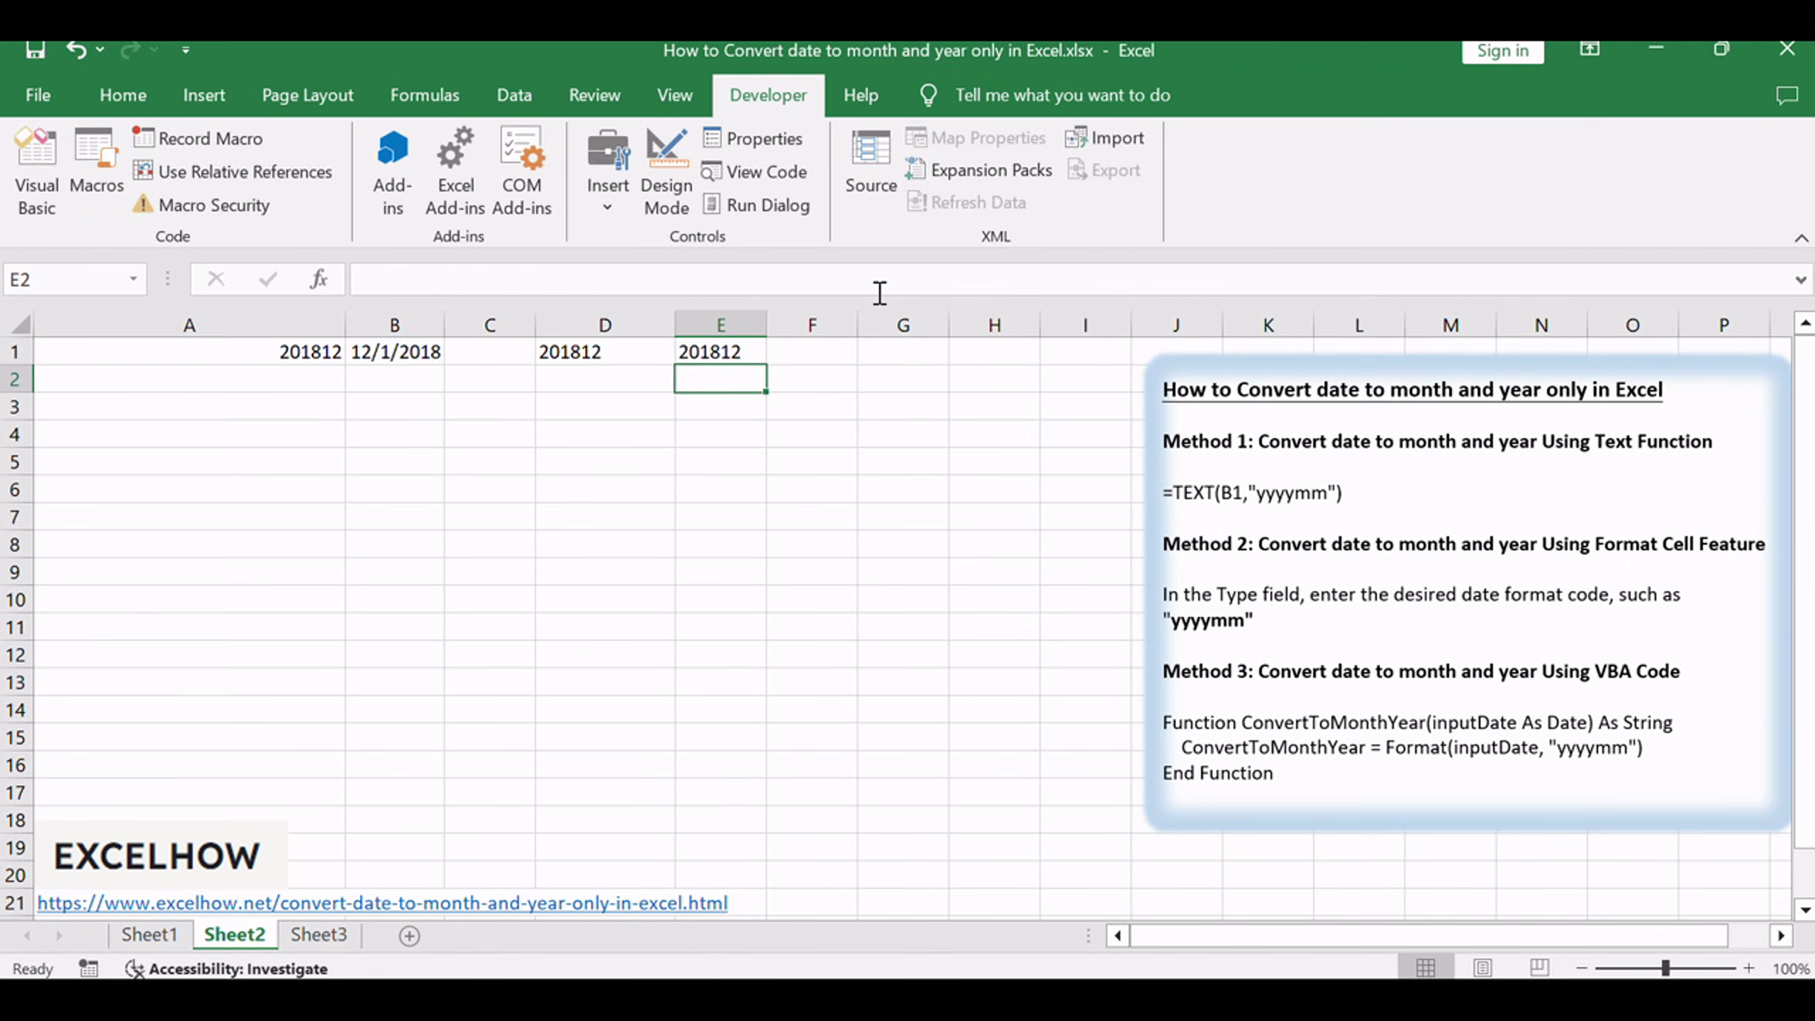
Step: Compare the contents of cells E1, D1 and A1 across the three conversion methods and look at the notes text box
{"action": "left_click", "coordinate": [711, 350]}
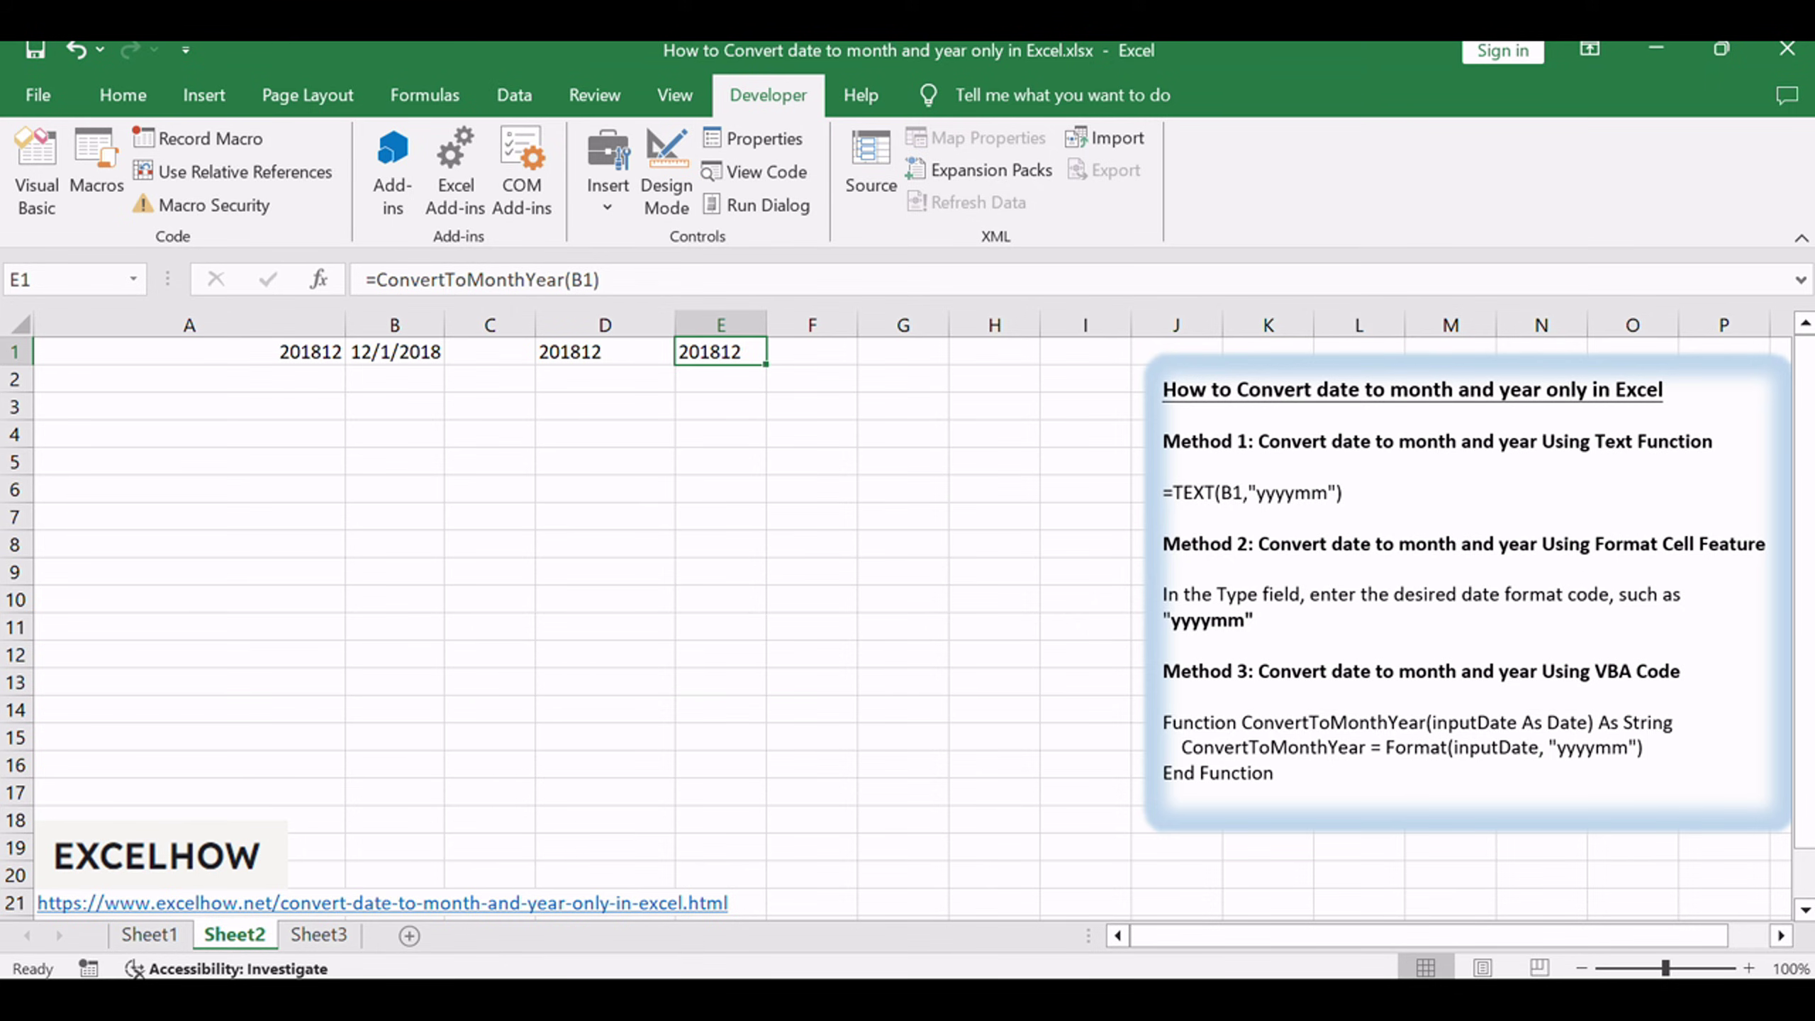
{"action": "left_click", "coordinate": [688, 447]}
{"action": "left_click", "coordinate": [711, 354]}
{"action": "left_click", "coordinate": [582, 346]}
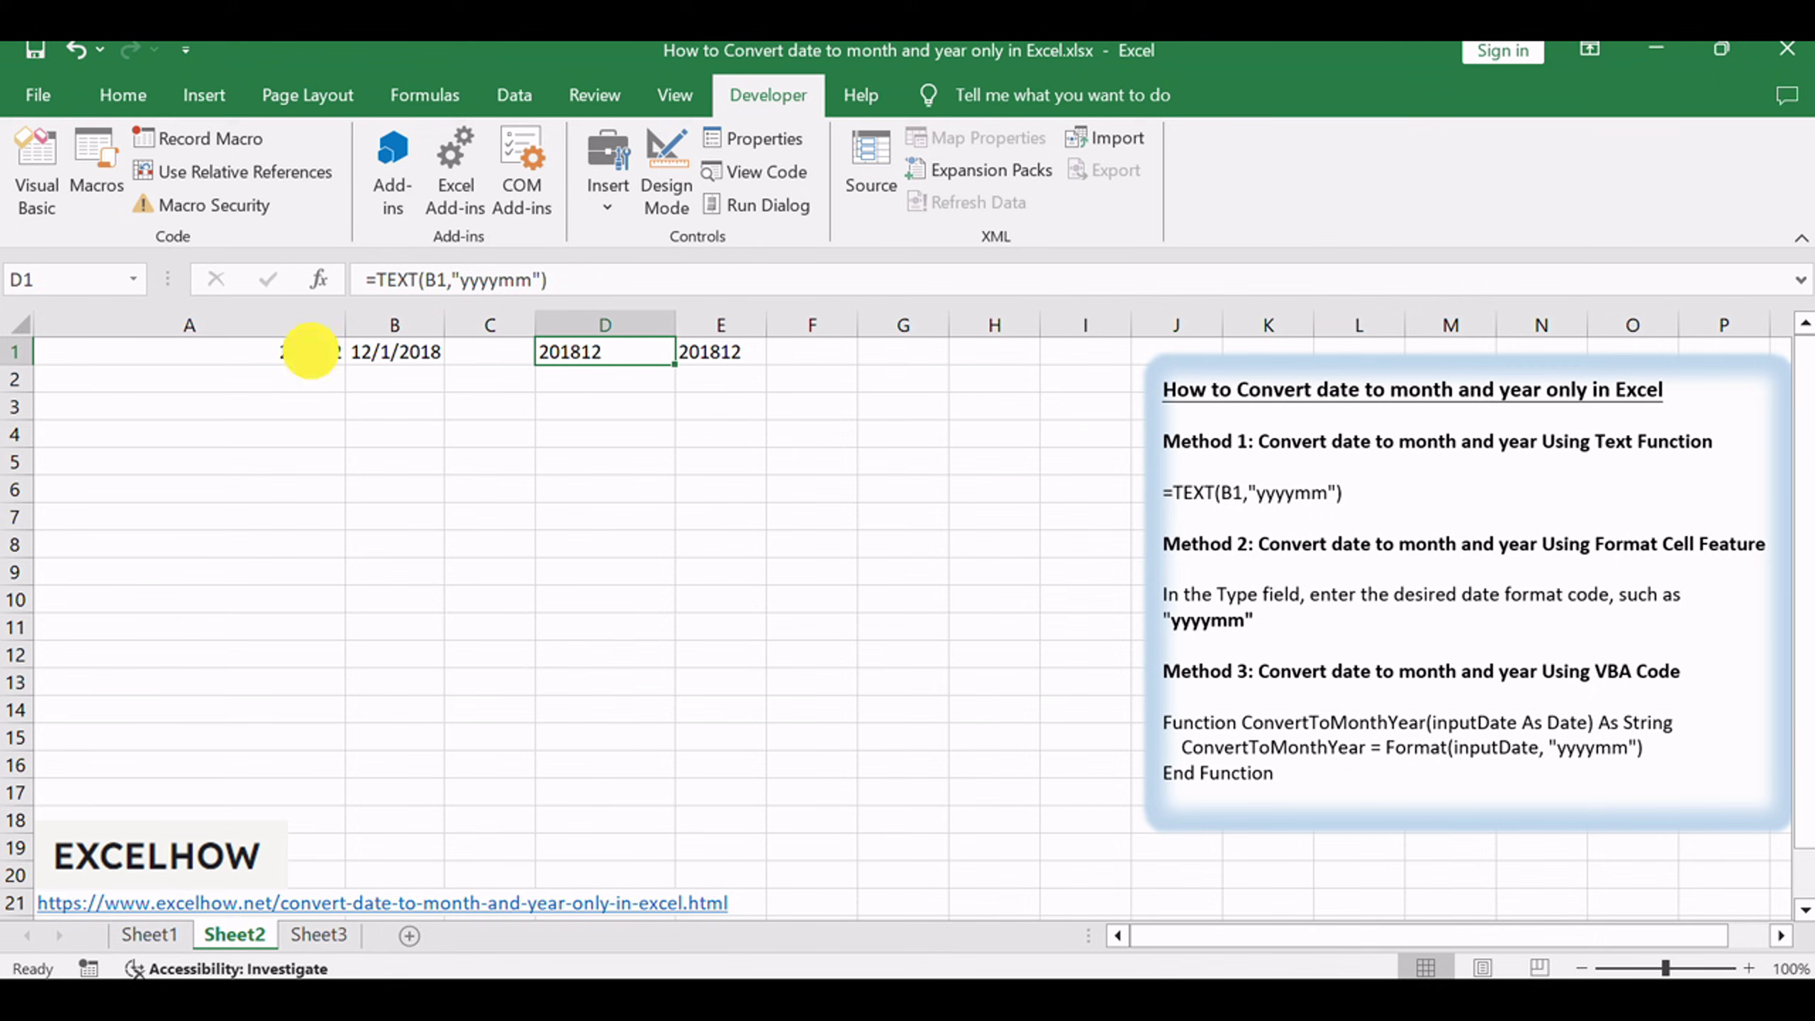
{"action": "left_click", "coordinate": [309, 351]}
{"action": "left_click", "coordinate": [636, 355]}
{"action": "left_click", "coordinate": [729, 352]}
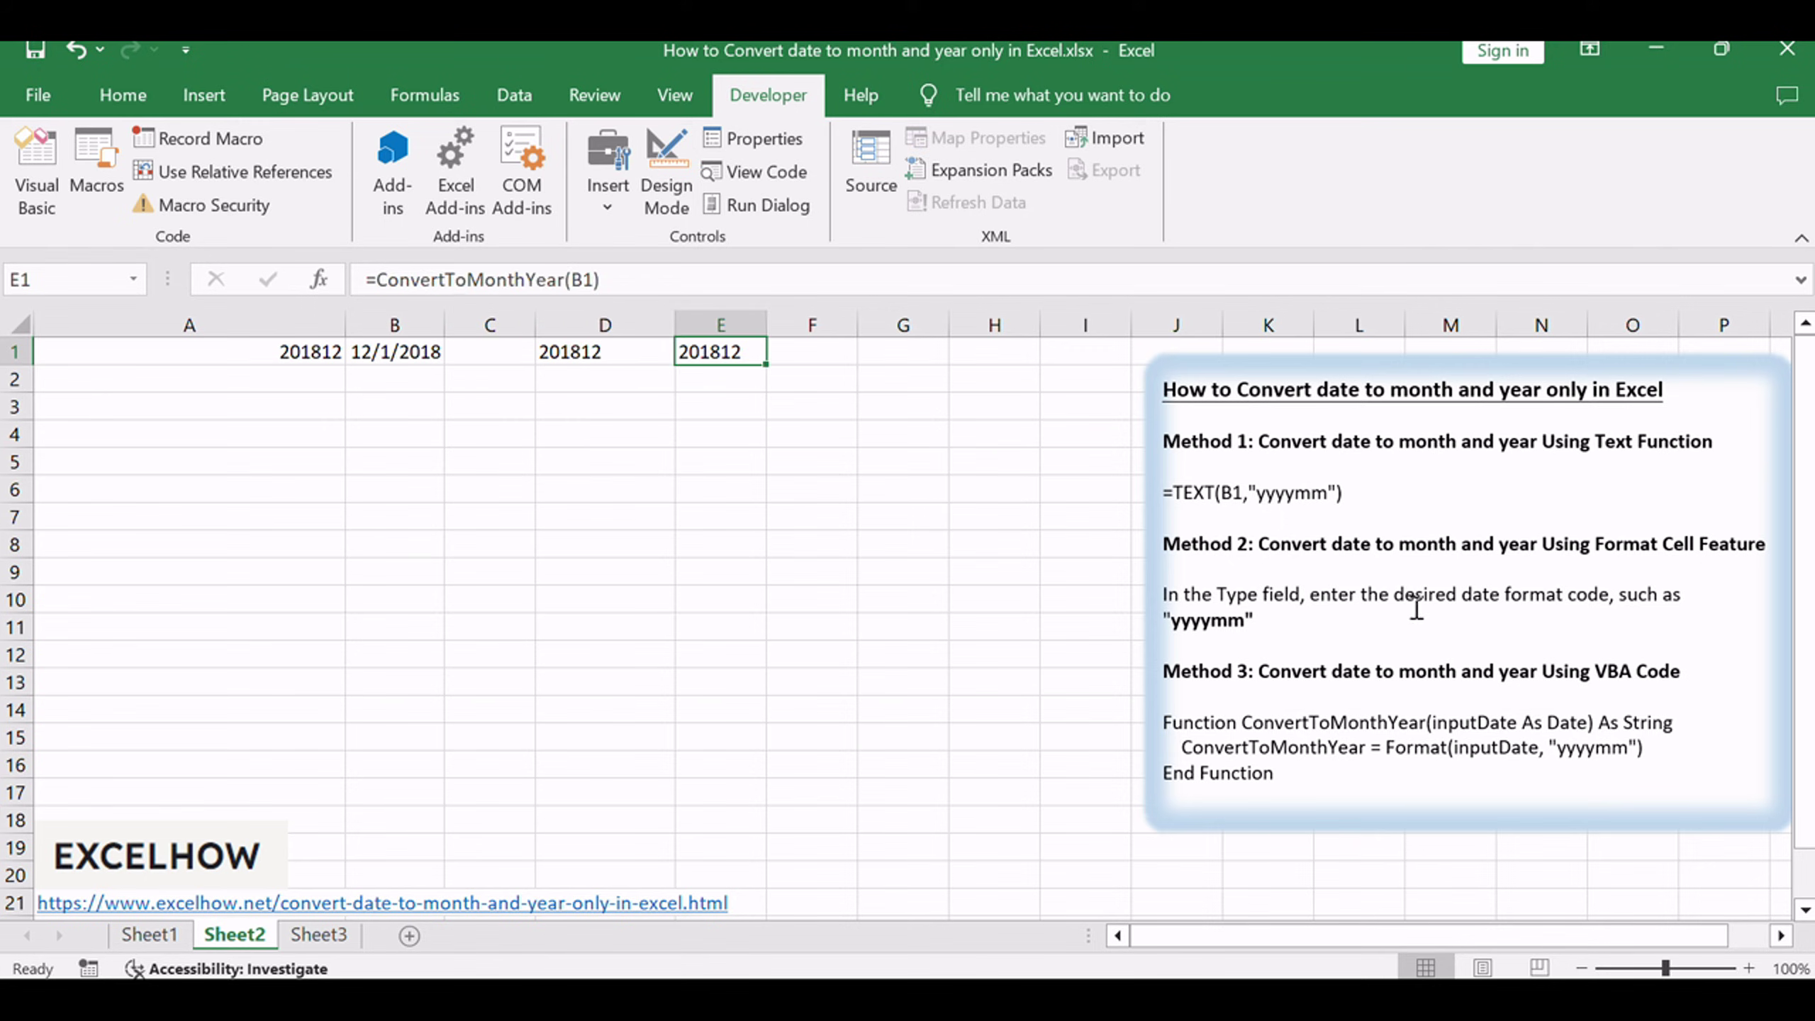
{"action": "left_click", "coordinate": [1427, 570]}
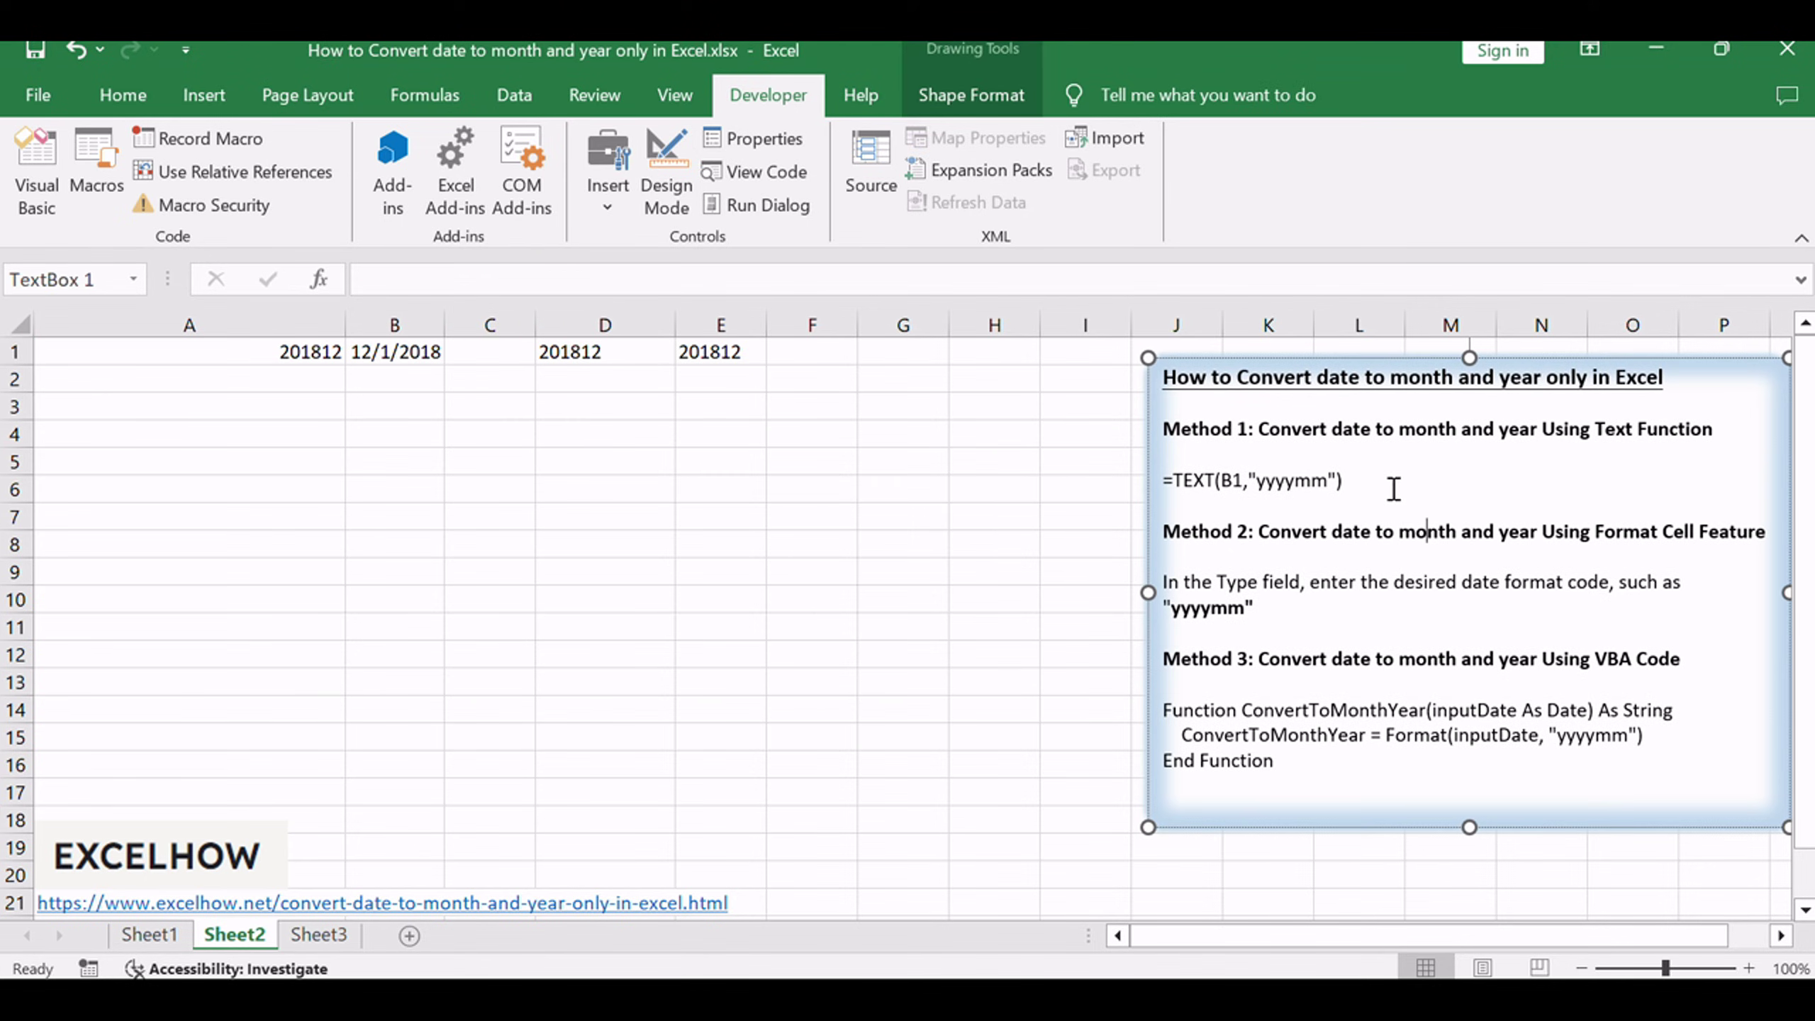